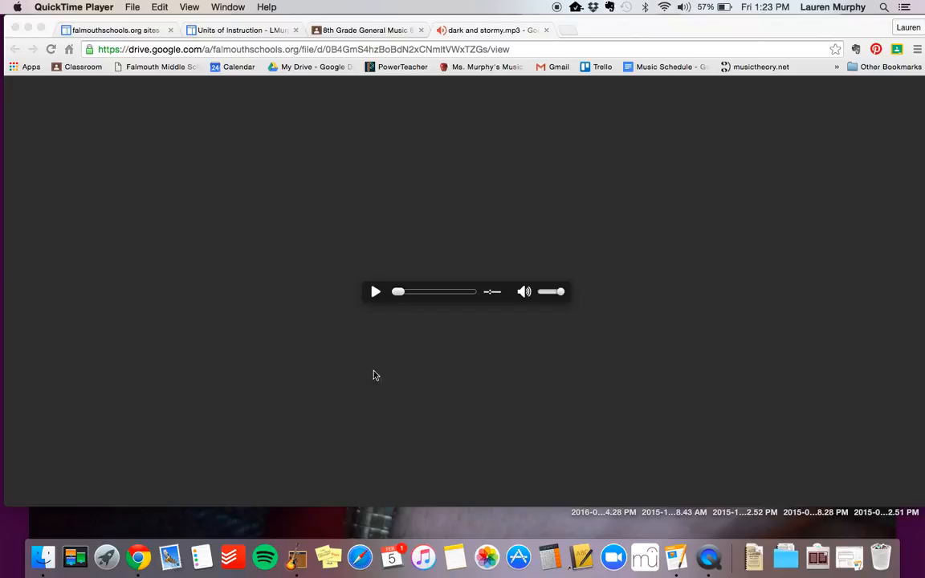
Step: Download the audio file dark and stormy.mp3 from Google Drive
mouse_move(445, 156)
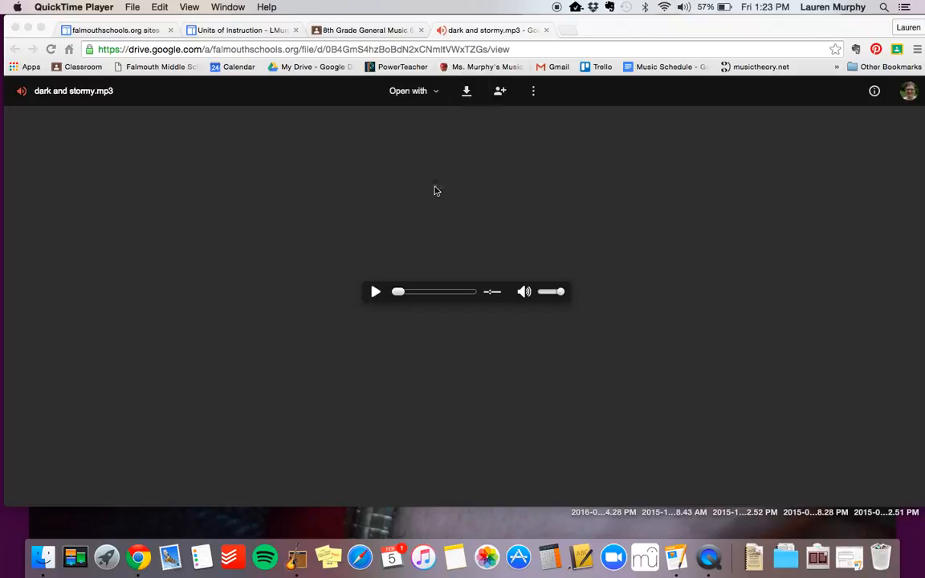
click(467, 93)
click(468, 93)
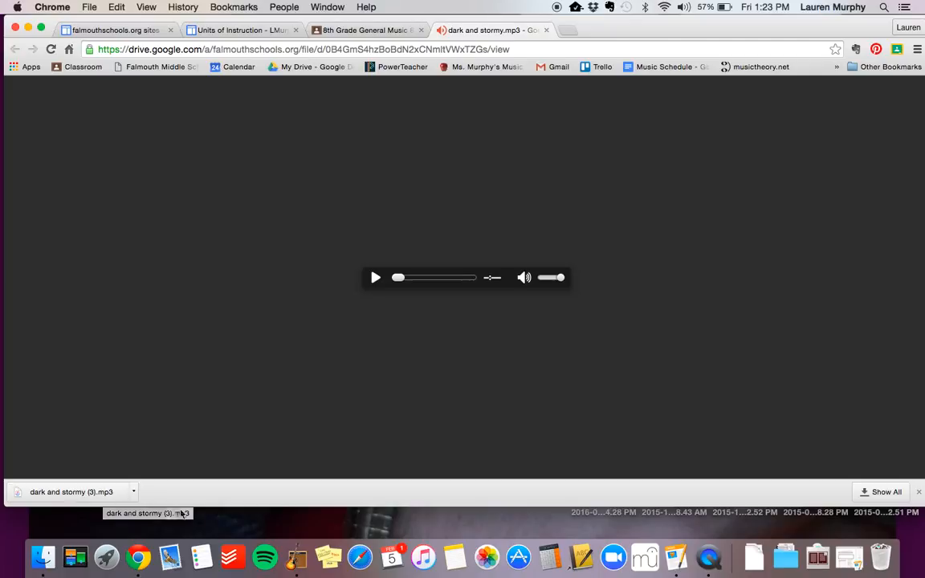
Step: Switch to GarageBand and create an empty project with a software instrument track
click(297, 561)
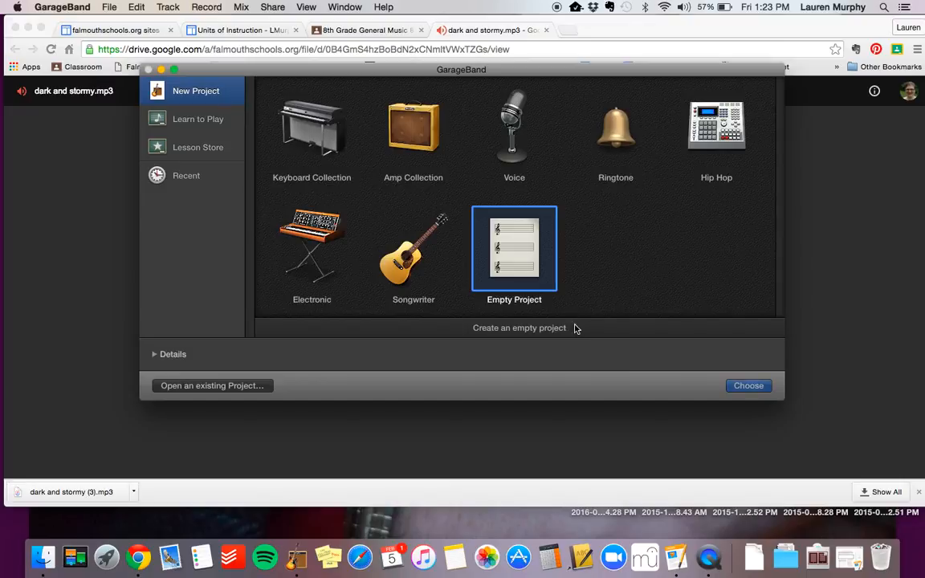
click(740, 385)
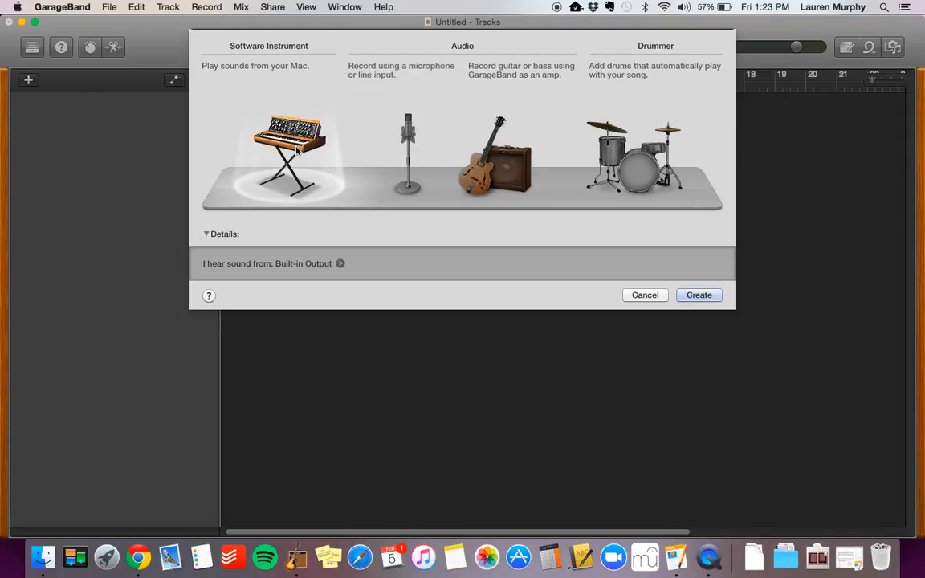
click(695, 296)
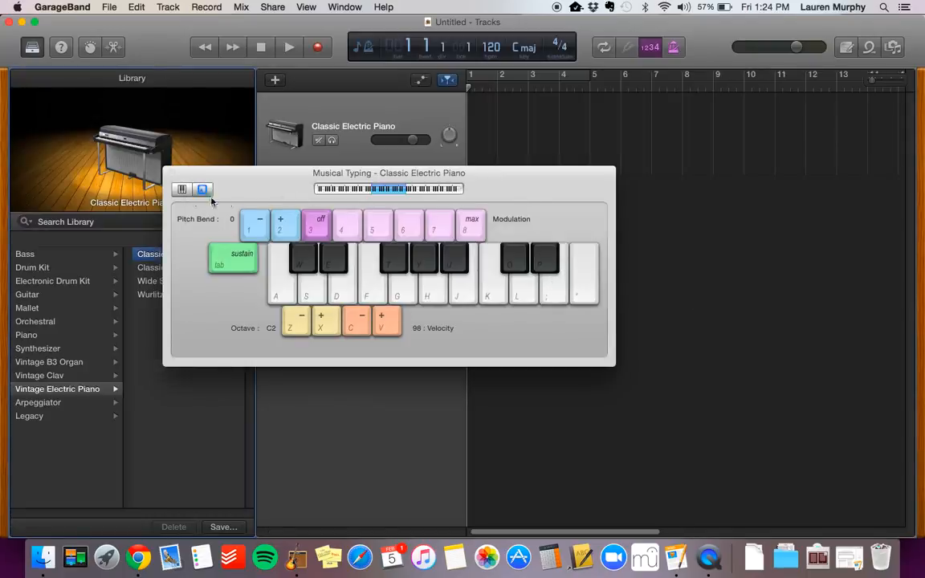
Step: Hide Musical Typing and the Library, and set the project display to Time instead of Beats & Project
click(172, 175)
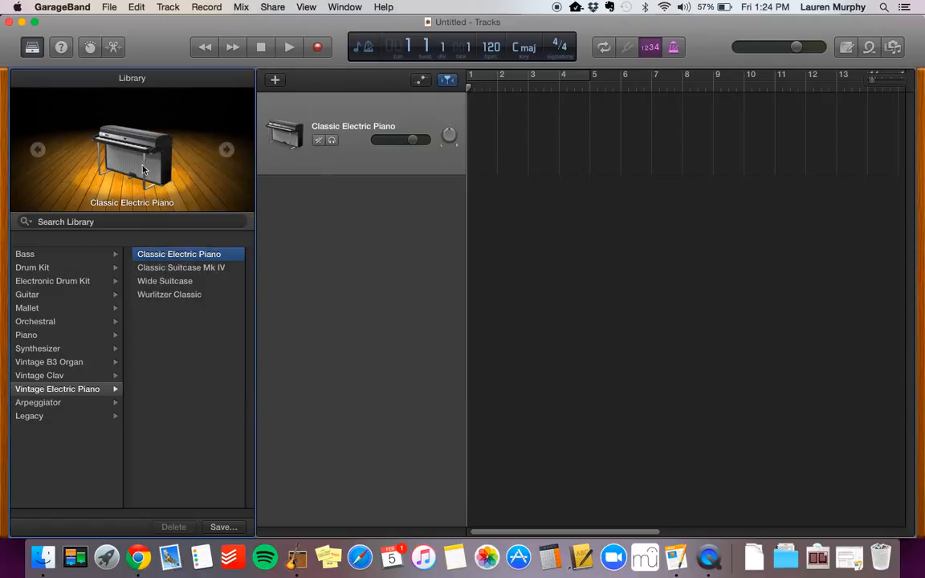
click(31, 48)
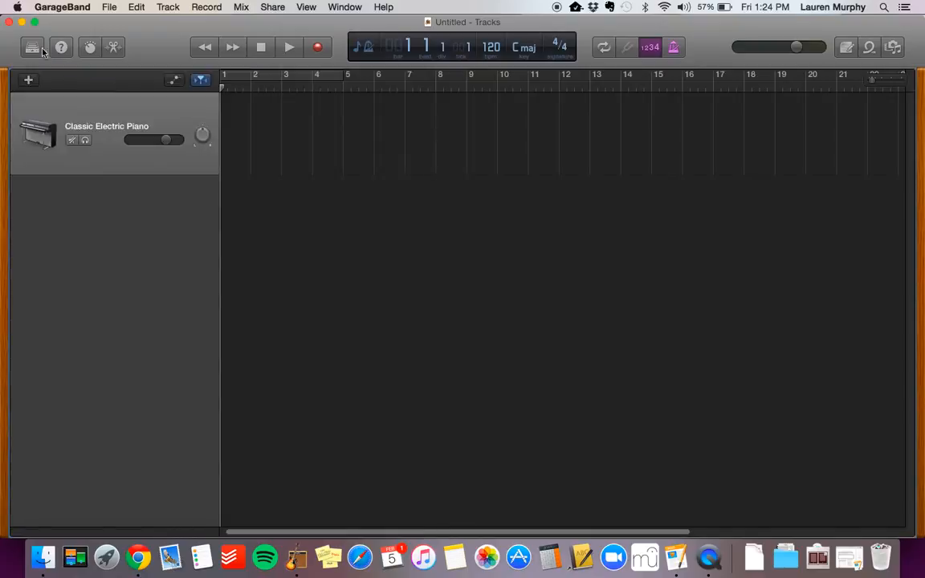
click(366, 50)
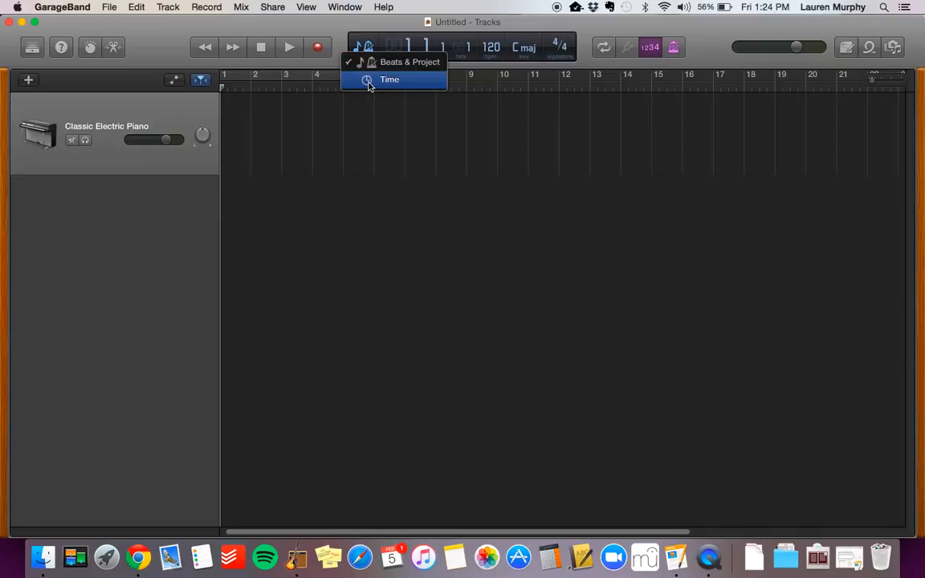
click(368, 80)
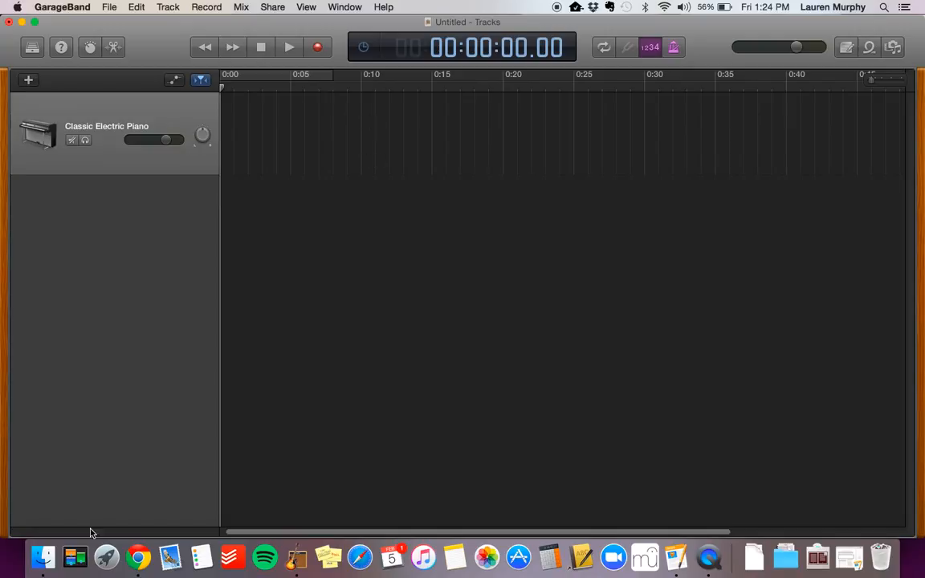
Step: Bring the downloaded dark and stormy (3).mp3 from Chrome into the GarageBand project as a new audio track starting at 0:00
click(138, 556)
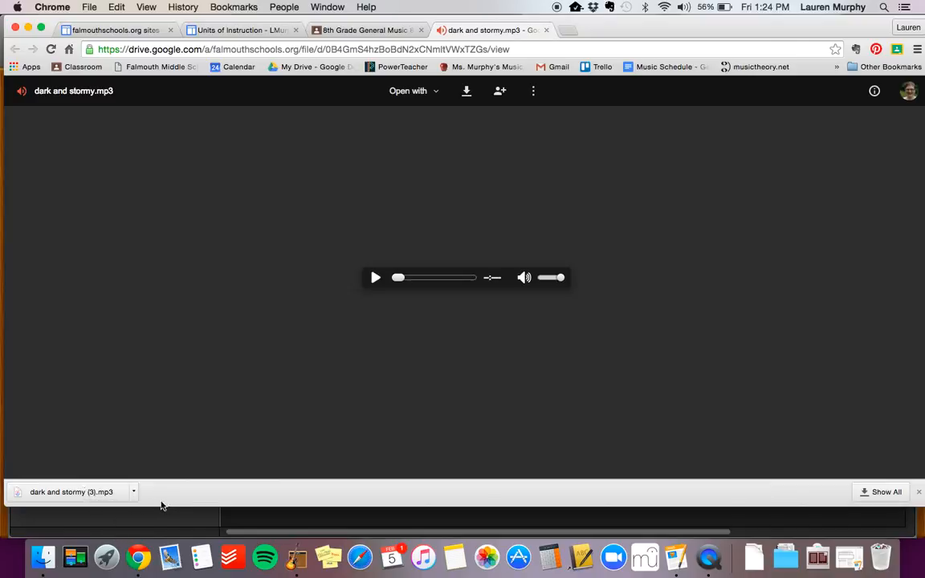
mouse_move(17, 492)
mouse_down()
mouse_move(79, 493)
mouse_move(37, 528)
mouse_move(169, 512)
mouse_move(252, 529)
mouse_move(243, 520)
mouse_move(235, 294)
mouse_move(215, 293)
mouse_move(238, 279)
mouse_move(220, 277)
mouse_up()
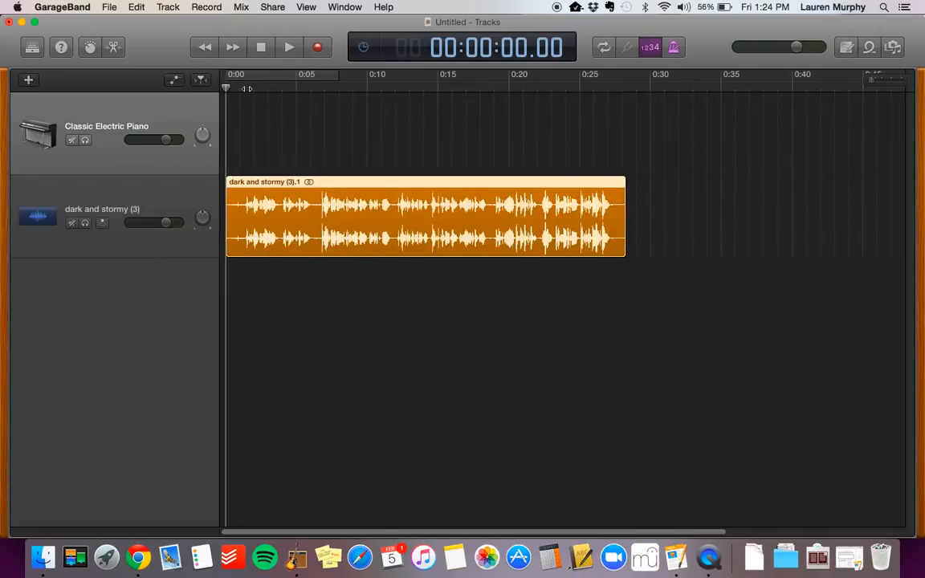
drag(273, 184, 273, 188)
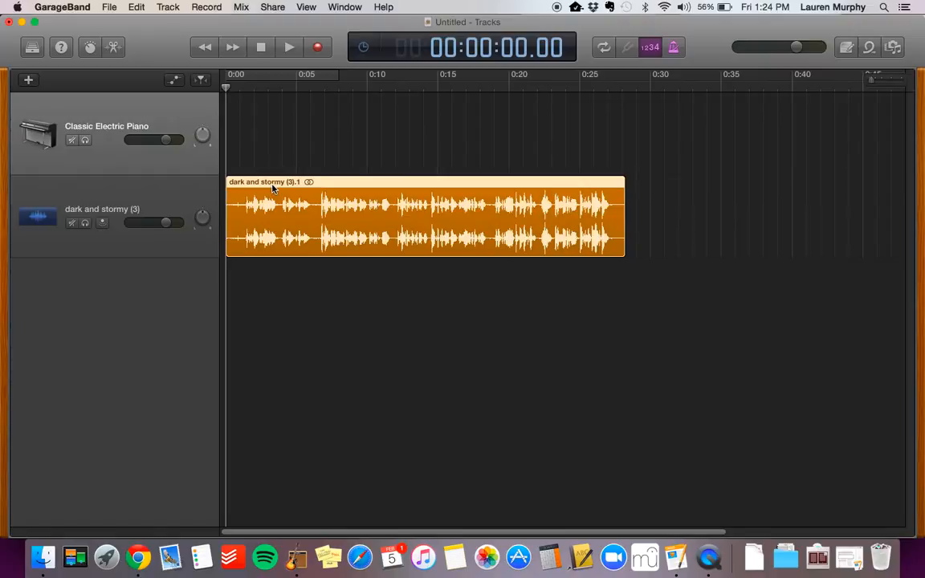
Step: Play the imported narration from beginning to end and stop playback
click(289, 49)
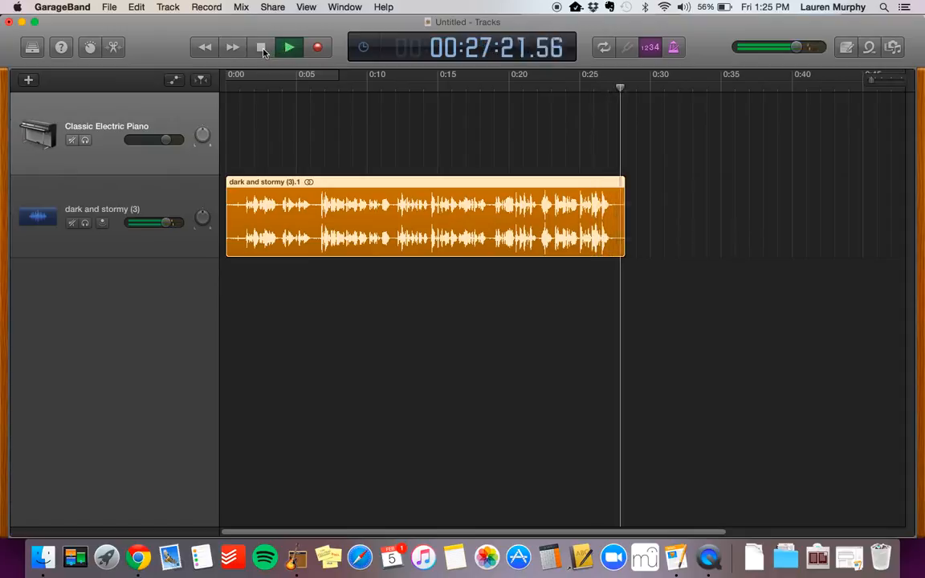
click(261, 48)
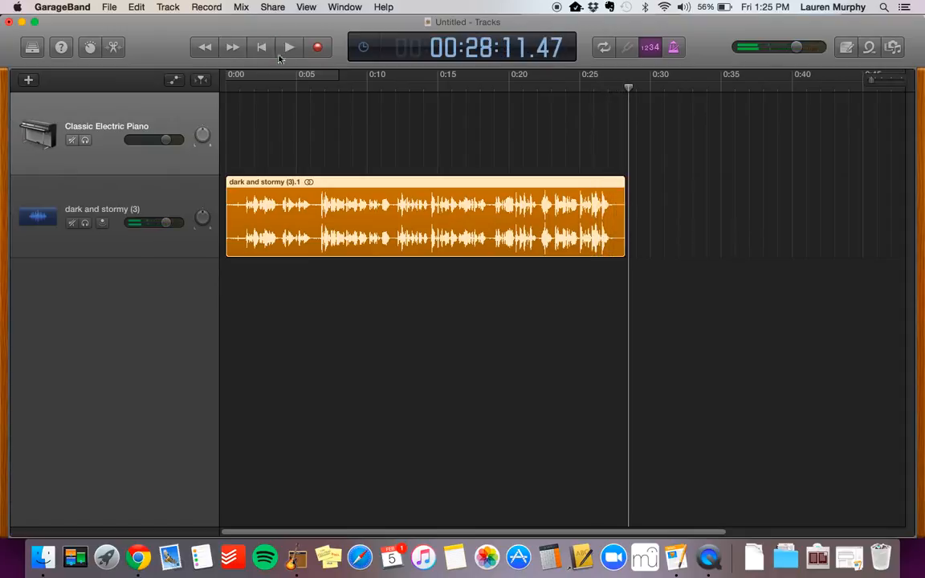
Step: Switch to the Dark Stormy Night worksheet in Pages and review the story, the effect timing table and the composition requirements
click(679, 558)
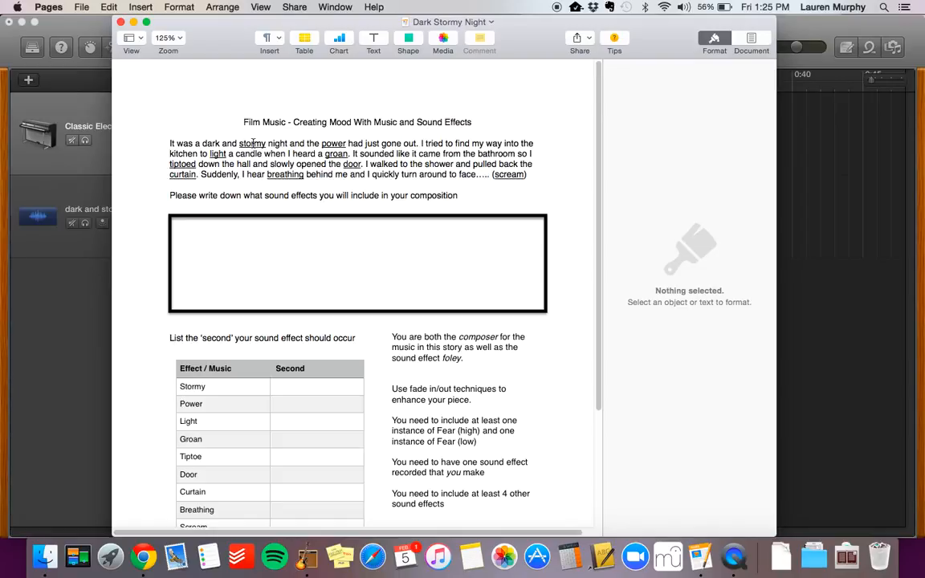
scroll(258, 147, down, 3)
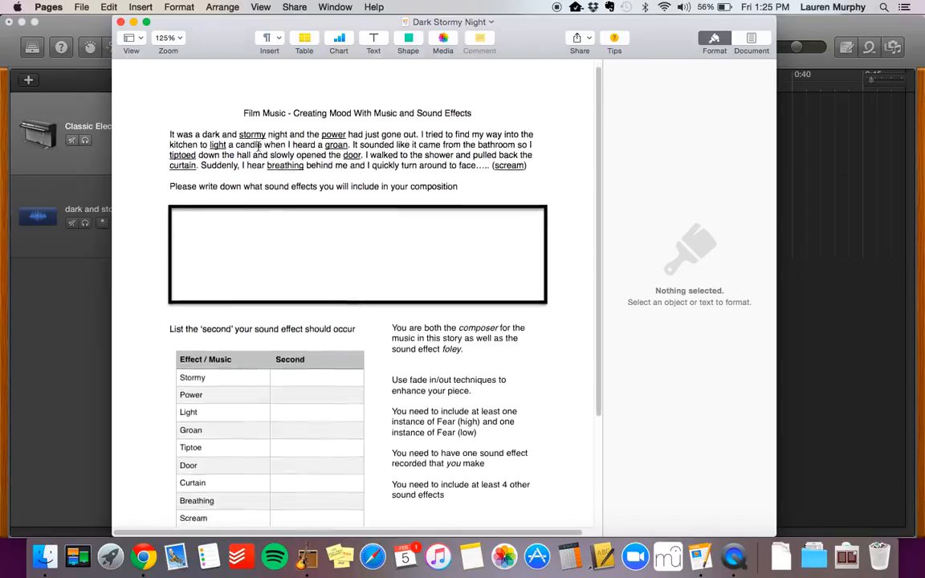
scroll(258, 146, down, 2)
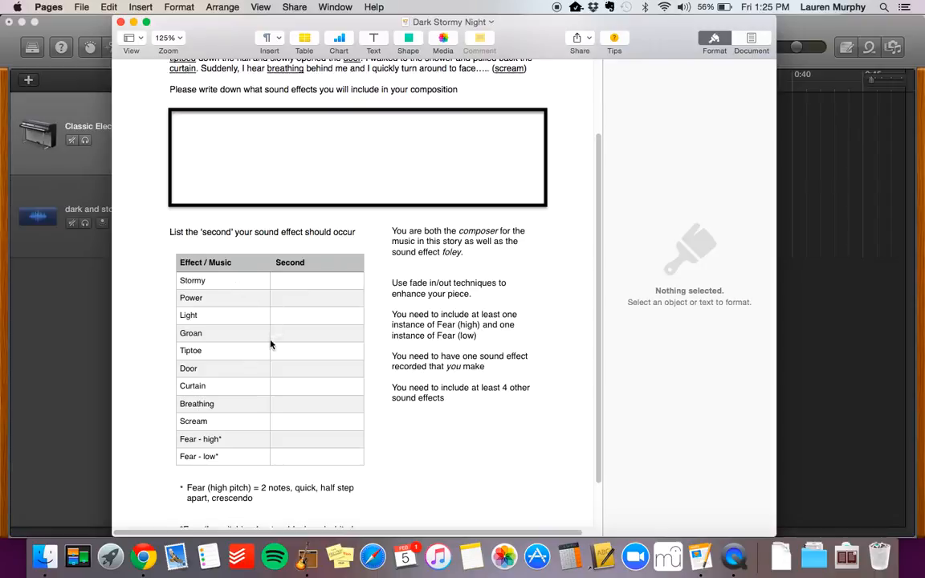
scroll(273, 374, down, 4)
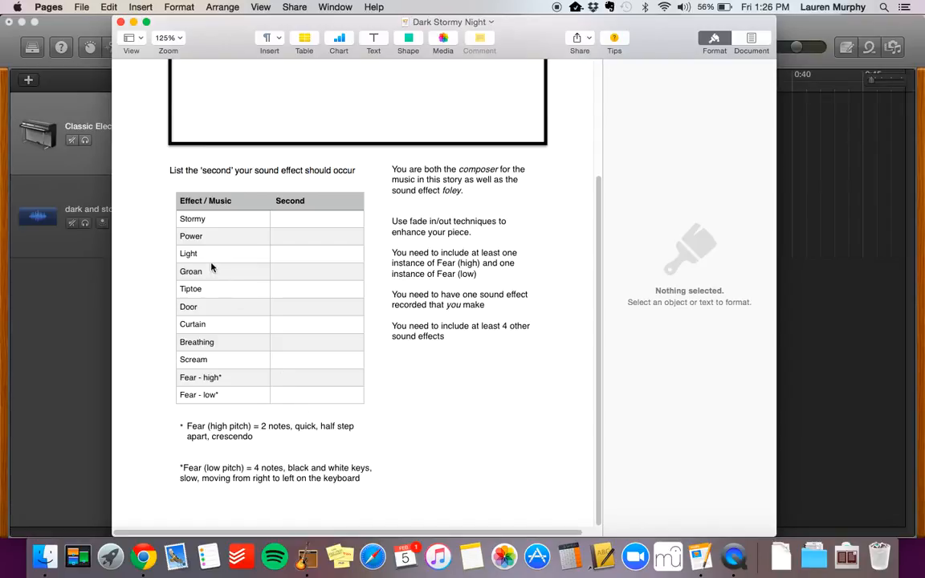
Step: Return to GarageBand, play the narration from the start and stop the playhead at about 6 seconds
click(845, 135)
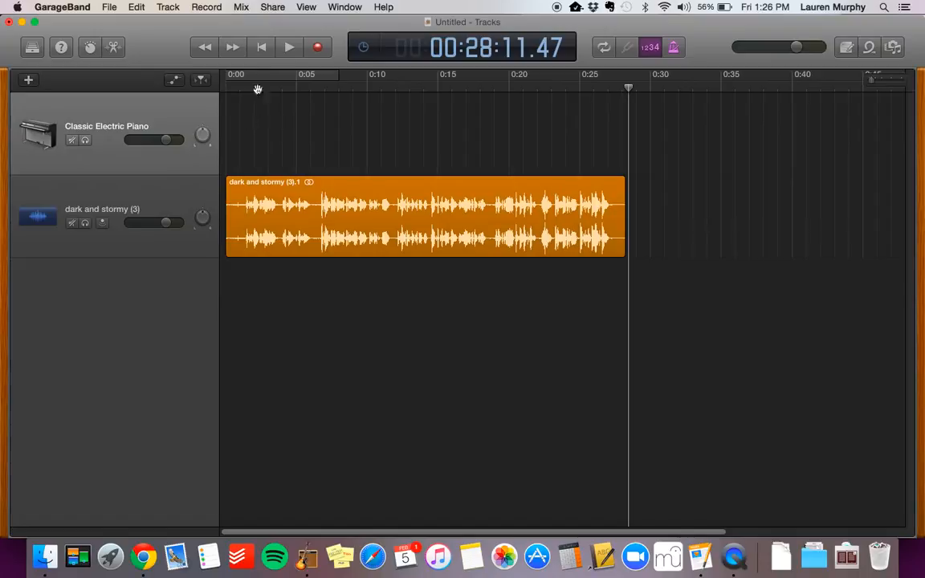
click(267, 48)
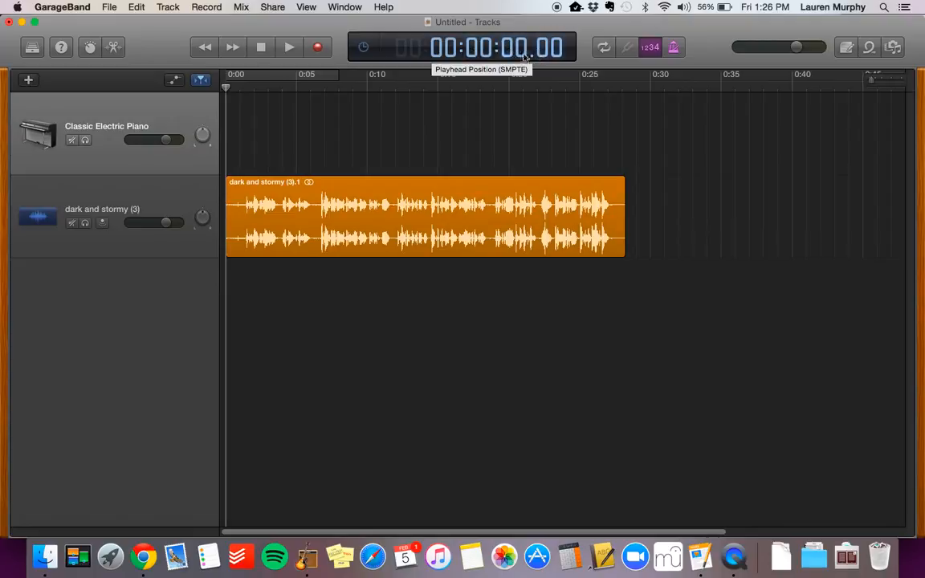
click(290, 47)
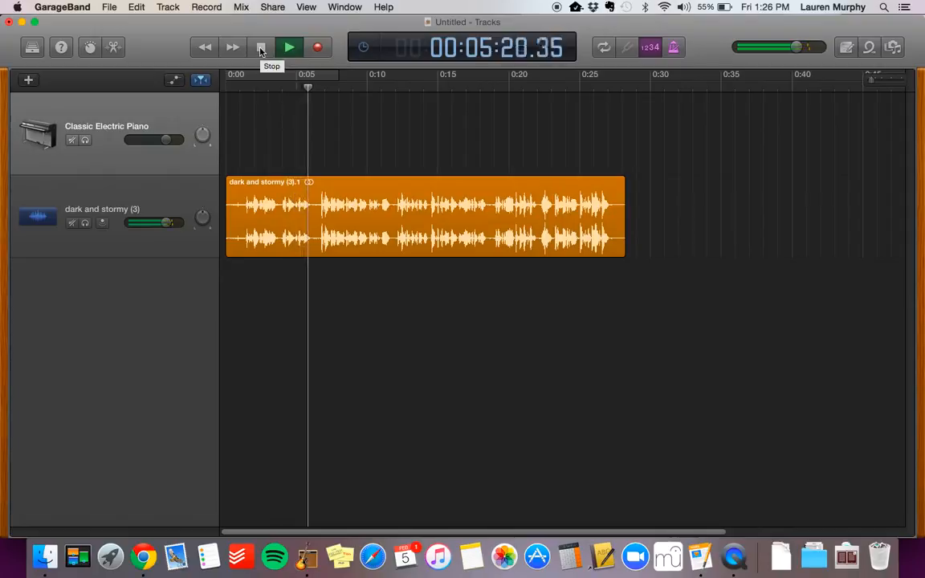
click(260, 48)
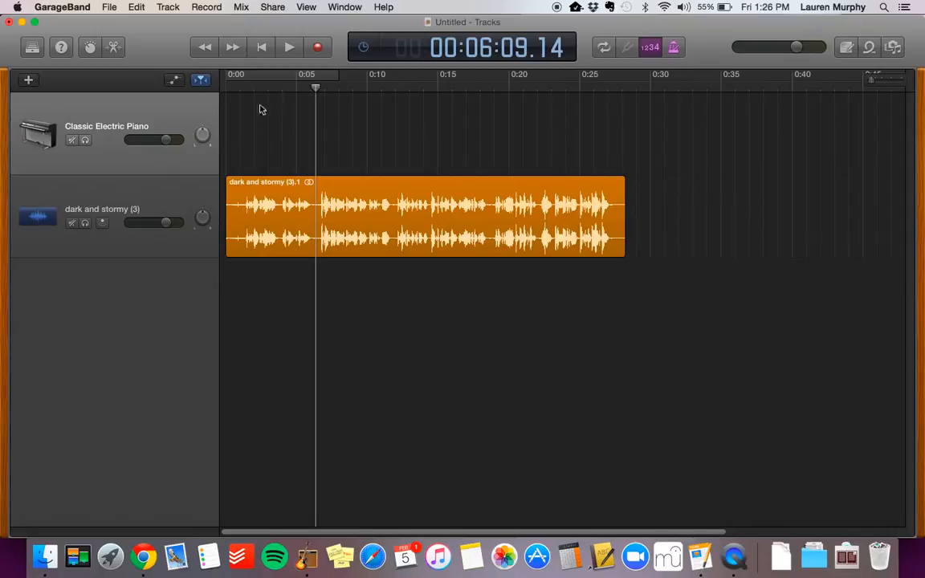
Step: Split the narration region at the playhead and move its second part to start at about 8 seconds, leaving a gap
click(186, 192)
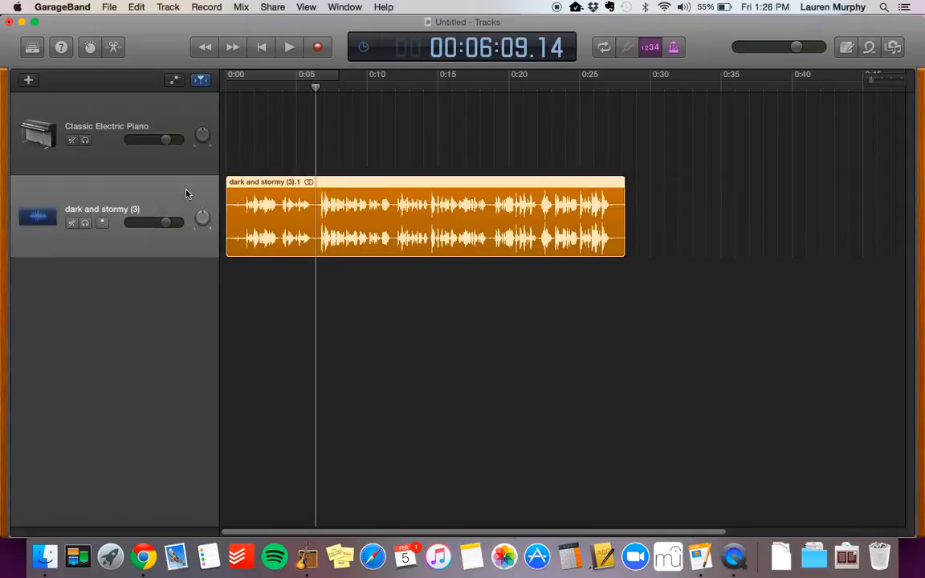
key(super+t)
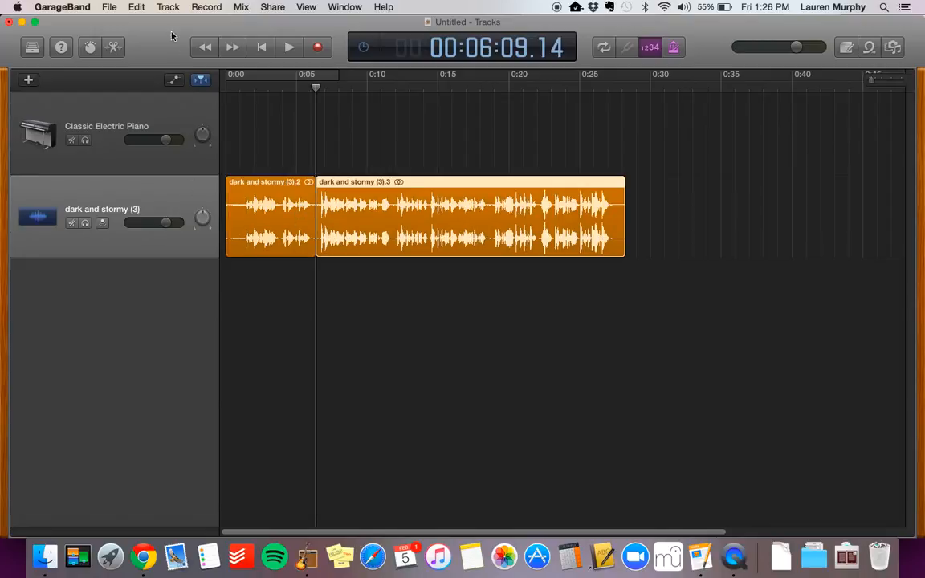
click(170, 8)
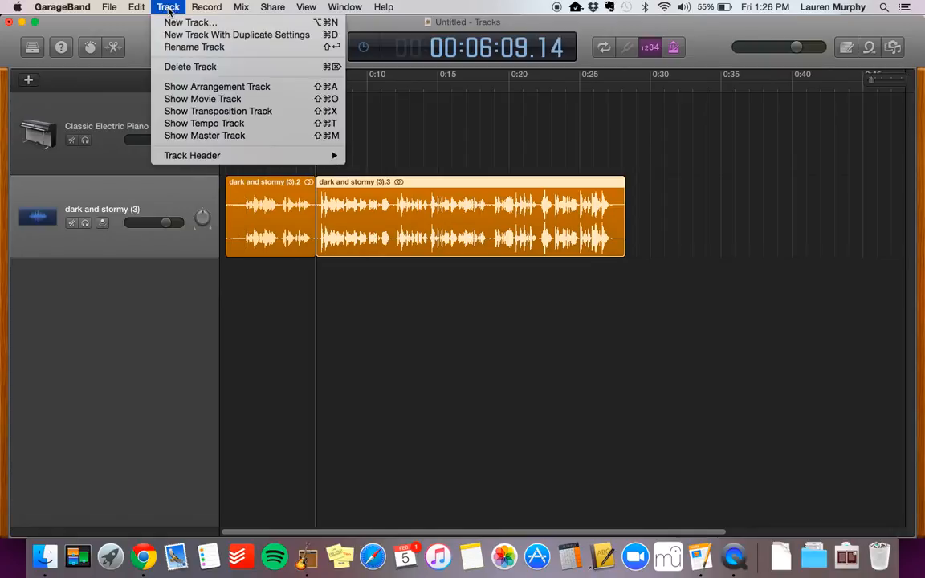
mouse_move(144, 10)
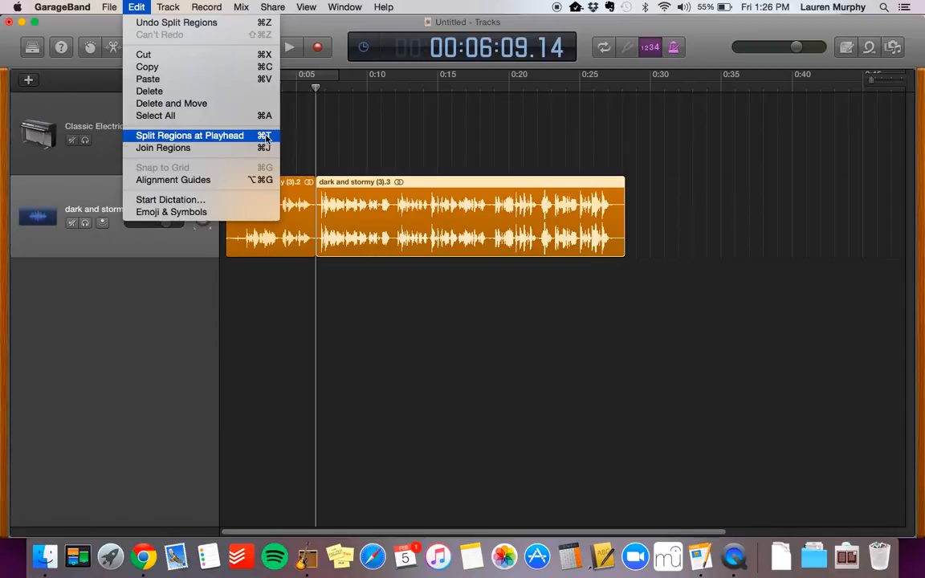
click(342, 188)
drag(337, 184, 360, 184)
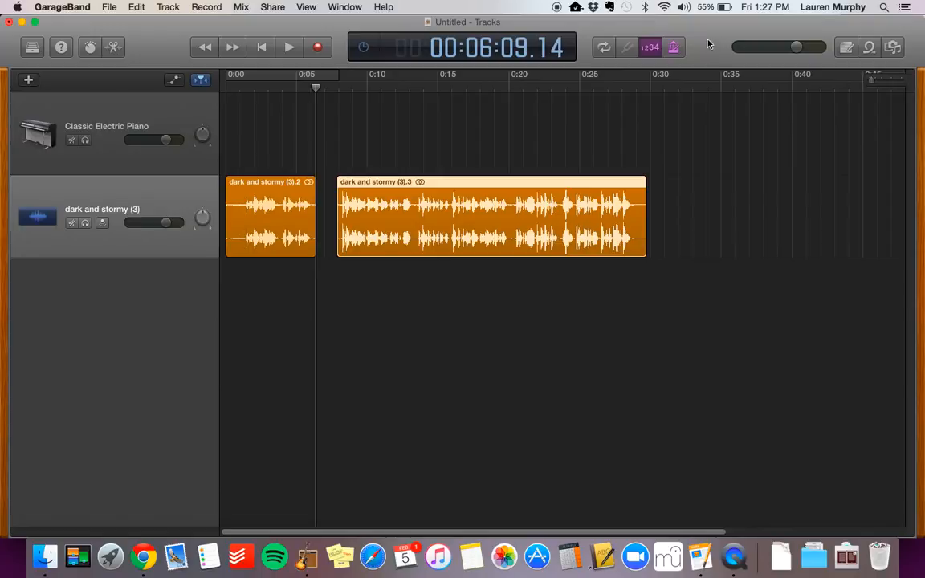
Step: Open the loop browser, filter it to Sound Effects and browse the effects through to the Warp Engineering sounds
click(870, 48)
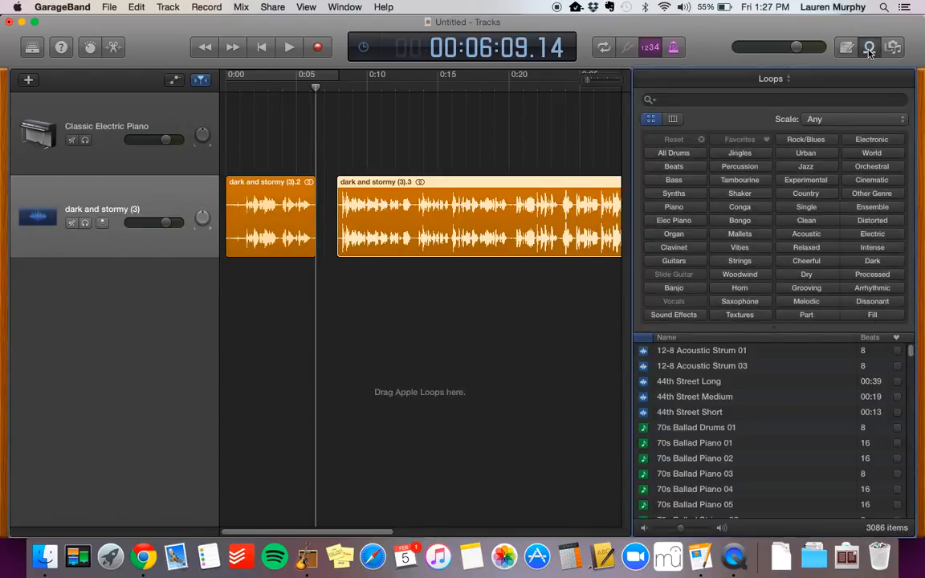
click(687, 319)
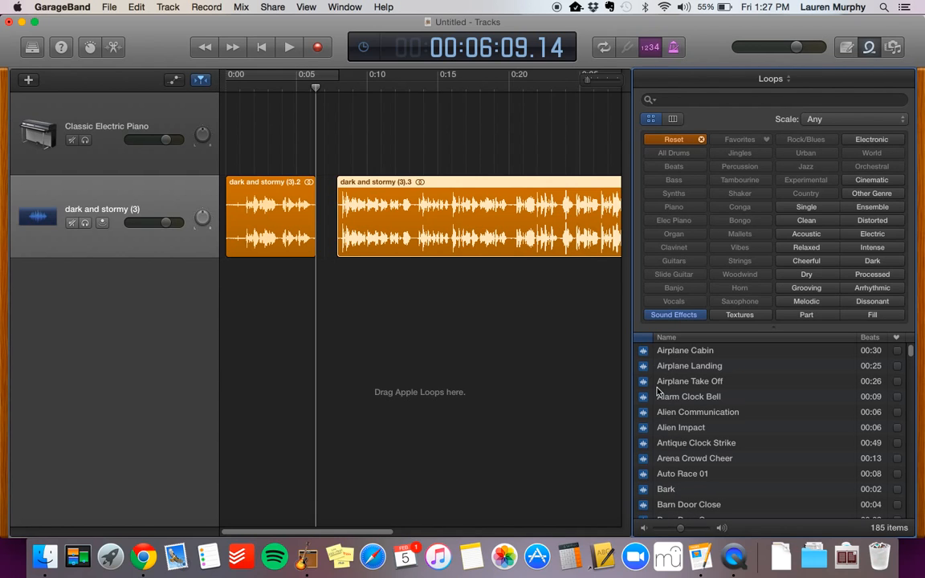
scroll(657, 391, down, 10)
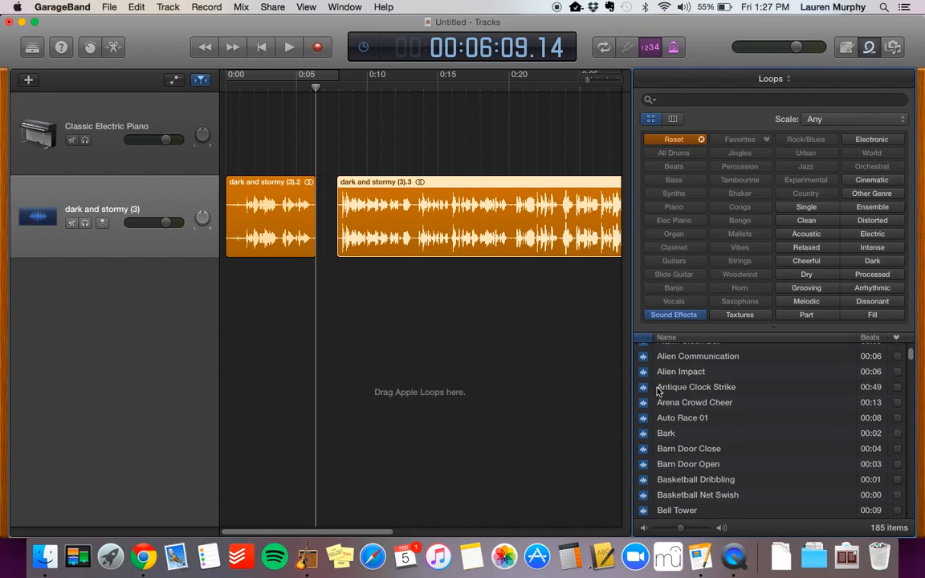
scroll(656, 391, down, 20)
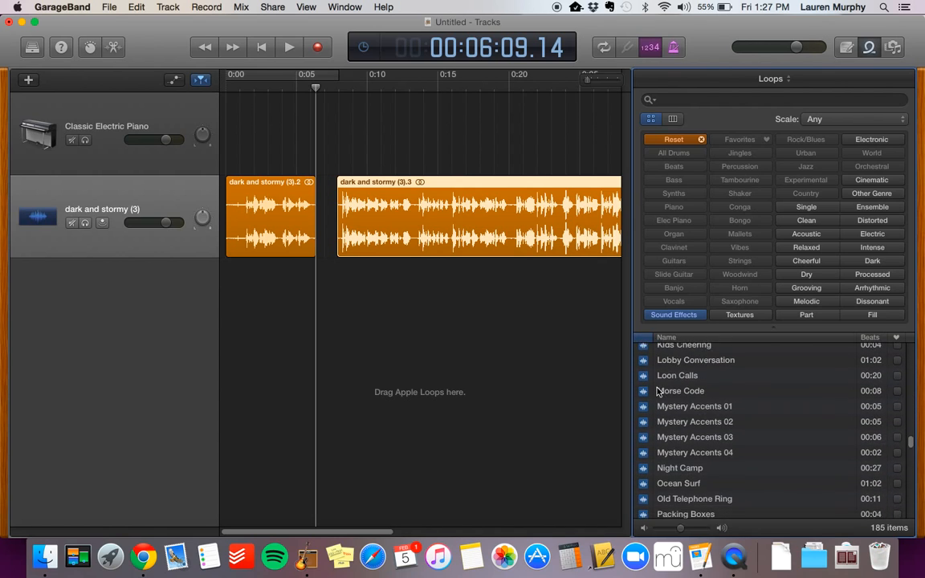
scroll(656, 391, down, 15)
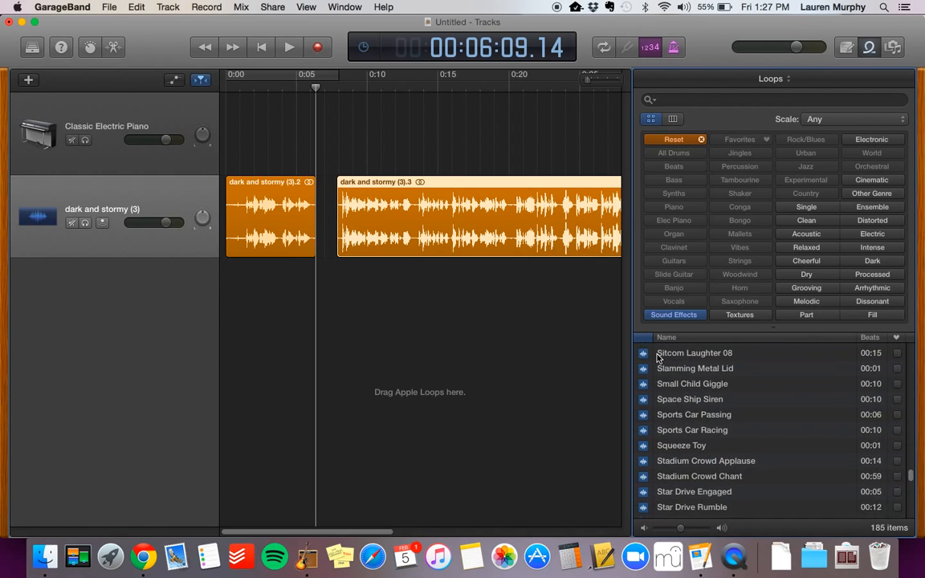
scroll(656, 358, down, 5)
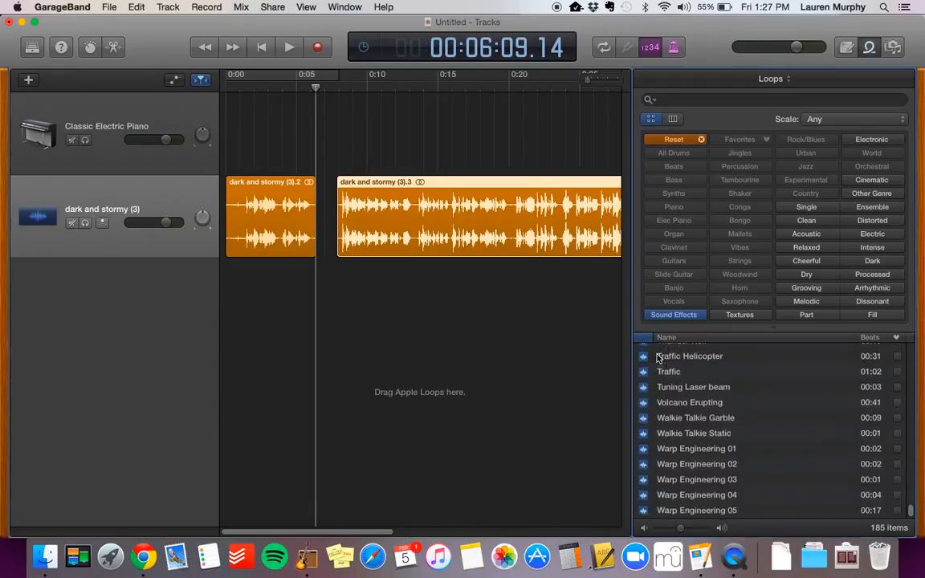
scroll(657, 358, up, 3)
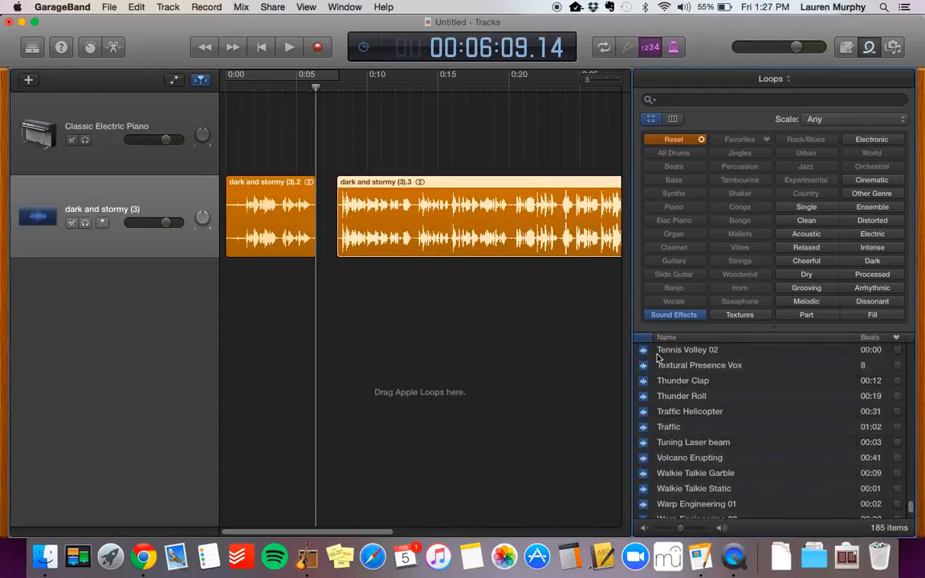
scroll(656, 358, down, 4)
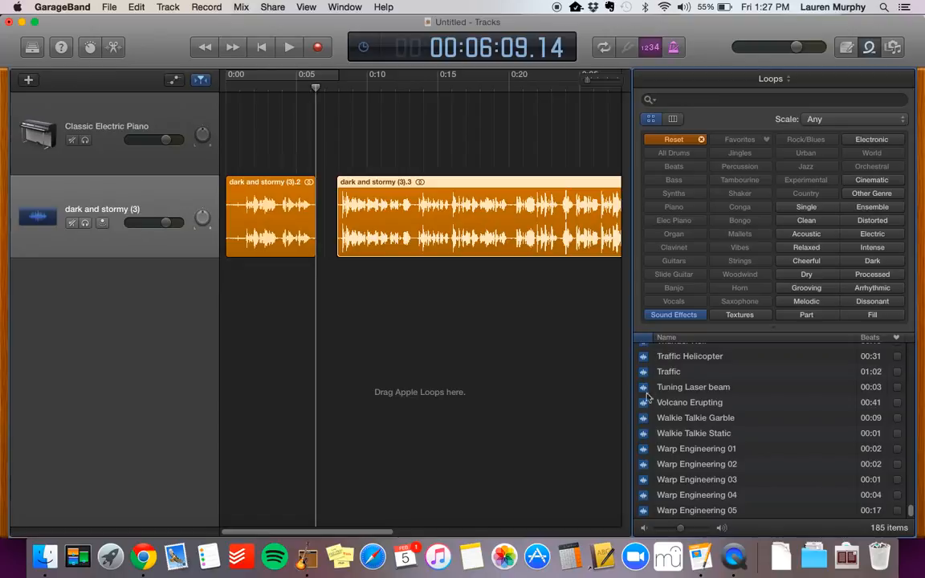
Step: Audition Warp Engineering 01 to 05 and add Warp Engineering 01 on a new track at the start of the narration gap, about 6 seconds
click(645, 451)
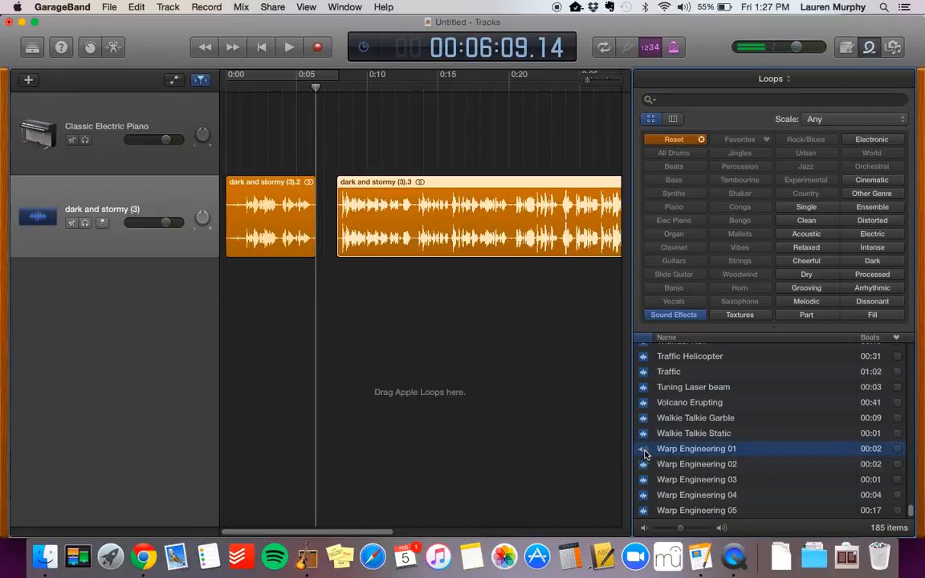
click(643, 465)
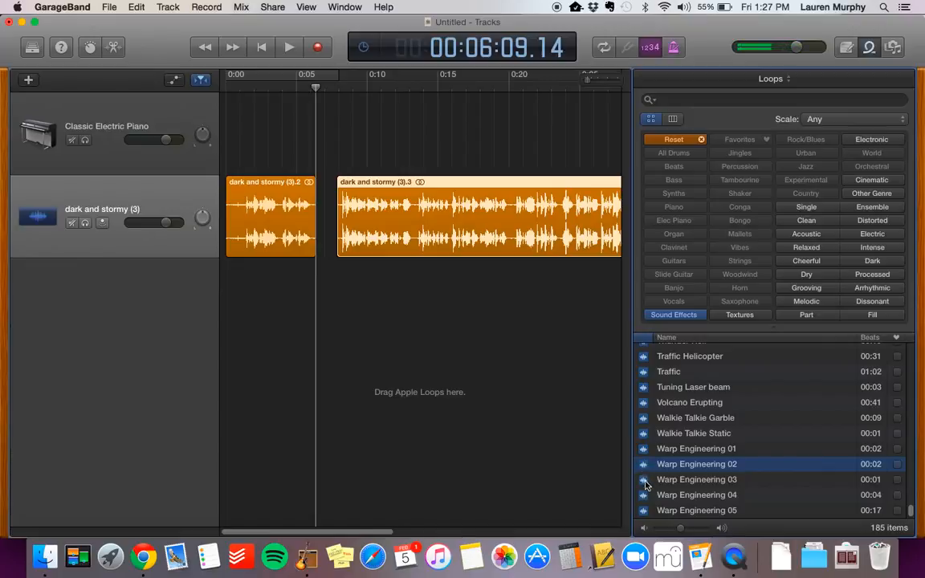
click(643, 480)
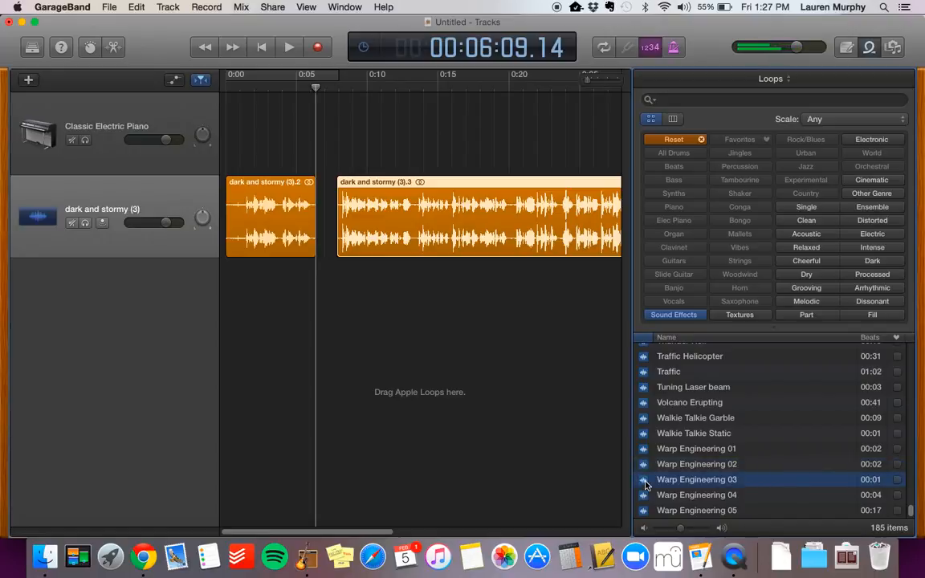
click(642, 495)
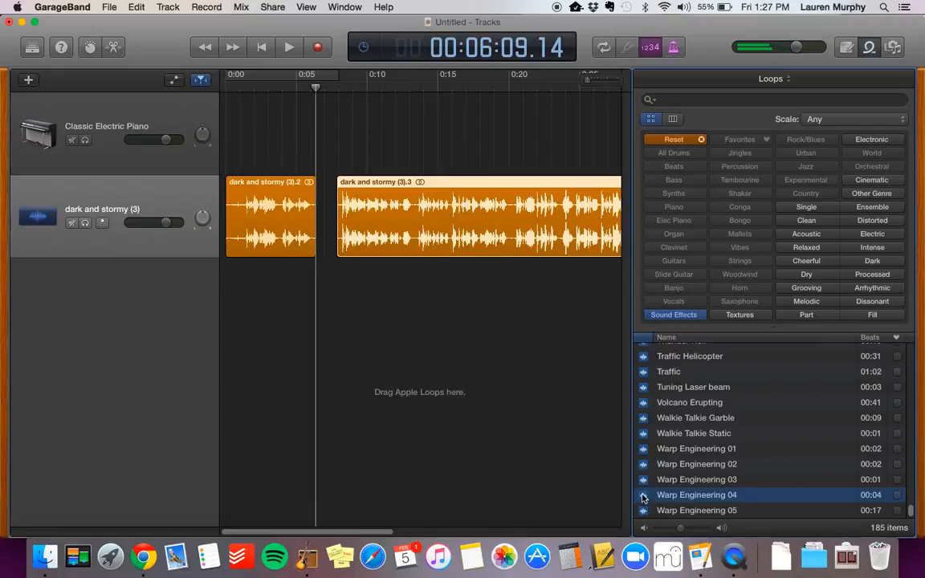
click(642, 511)
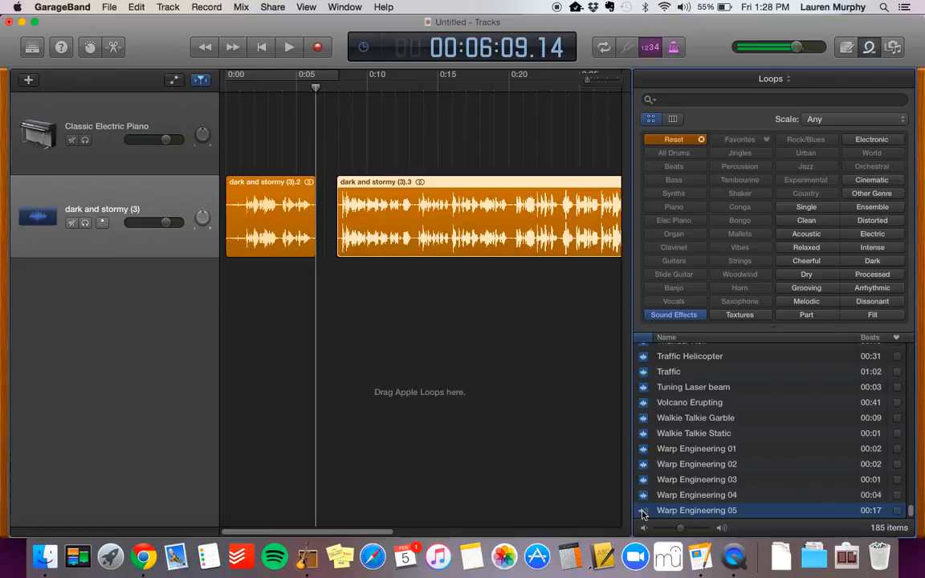
scroll(661, 460, down, 1)
drag(676, 452, 314, 340)
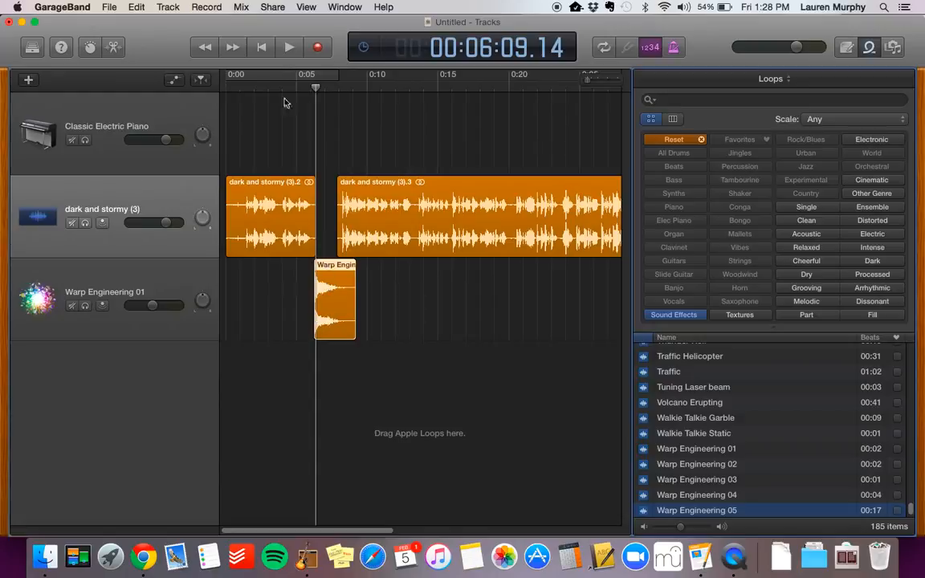
Step: Play the composition from the start, stop it and set the playhead in the narration pause at about 13 seconds
click(258, 48)
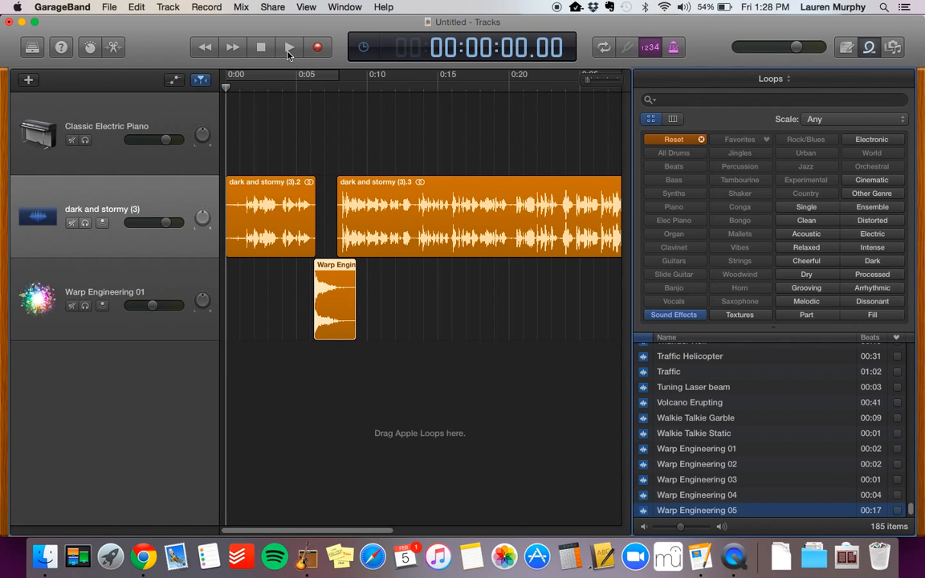
click(289, 48)
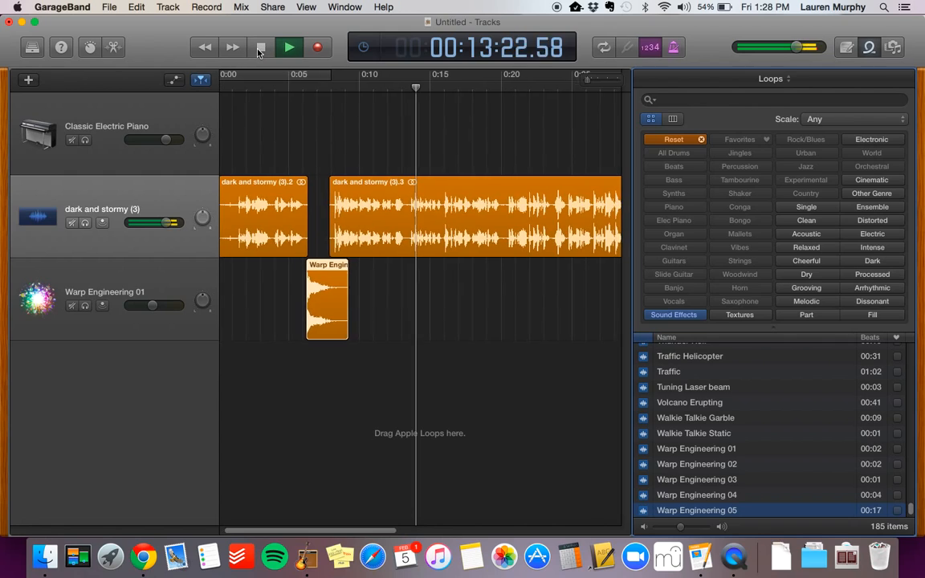
click(263, 48)
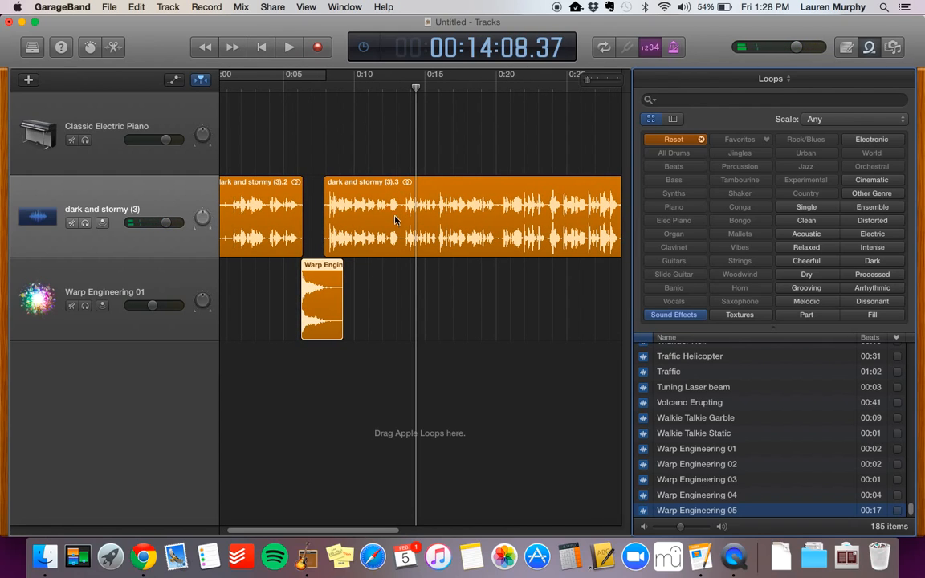
drag(414, 88, 400, 95)
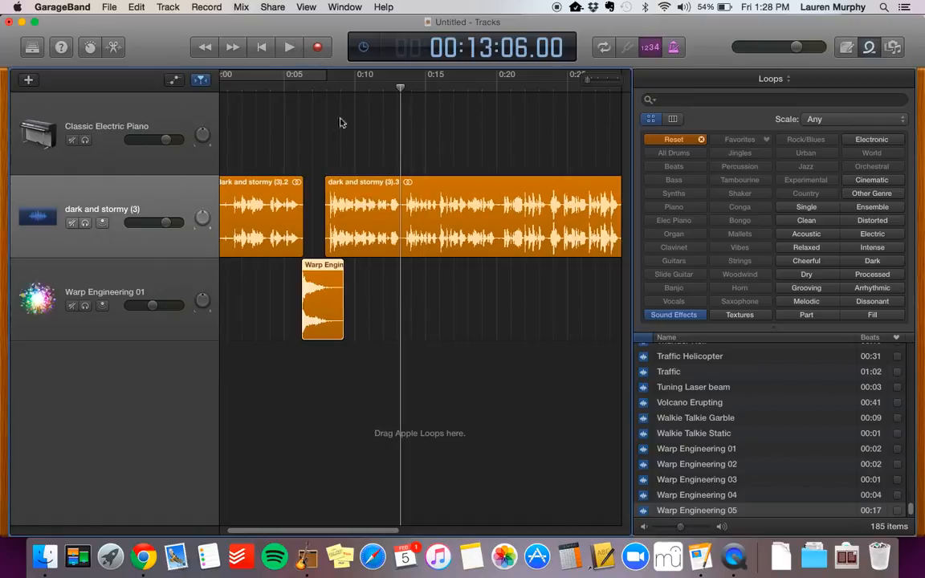
Step: Split the second narration region at the playhead and move the part after the cut to start at about 16 seconds
click(189, 200)
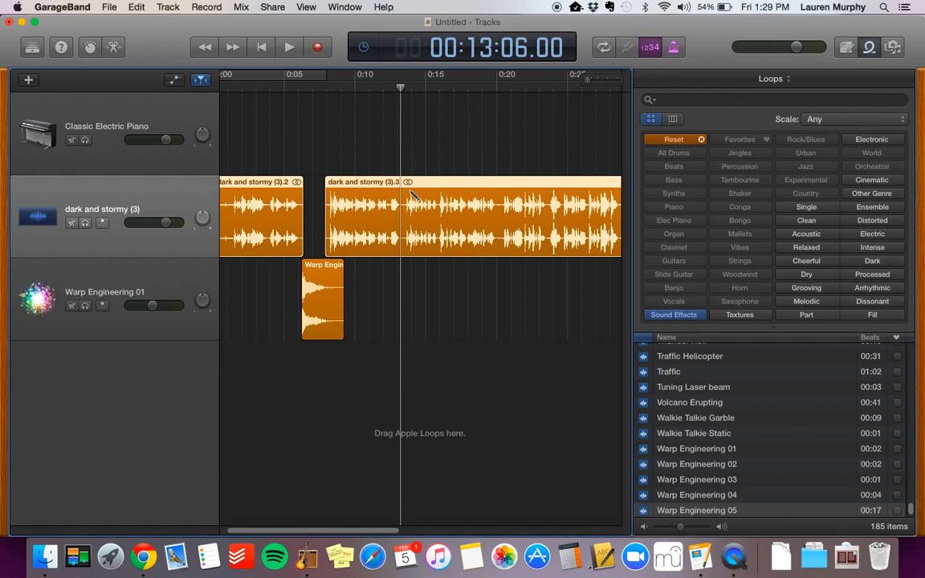
key(super+t)
drag(423, 184, 464, 183)
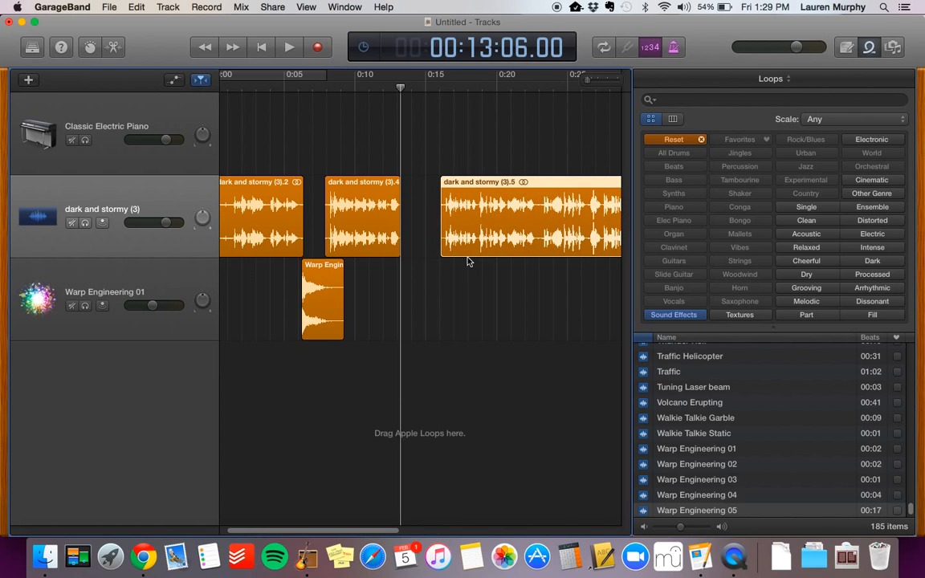
Step: Find Brontosaurus Wail among the sound effects and place it on the Warp Engineering 01 track at the playhead, about 13 seconds
scroll(686, 427, up, 5)
scroll(686, 427, up, 20)
scroll(687, 427, up, 10)
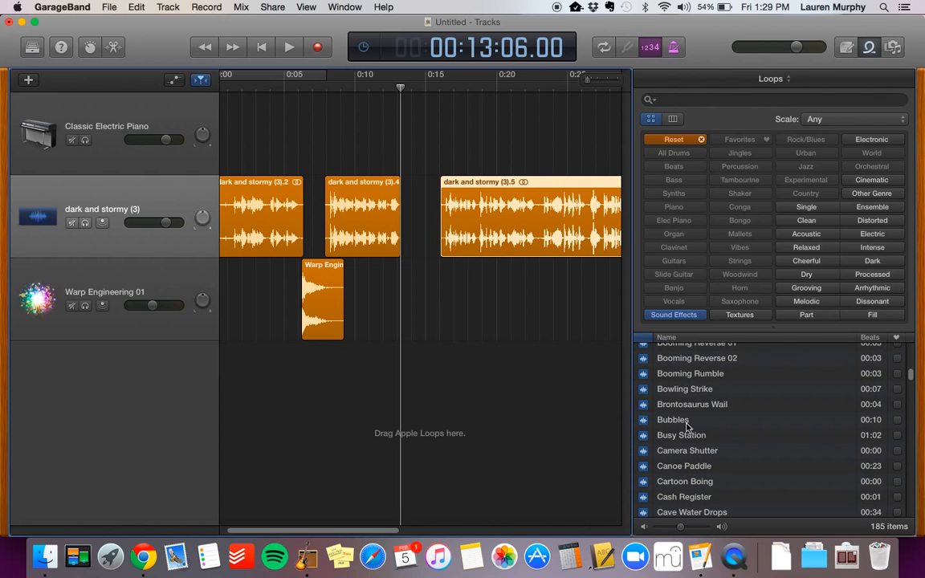
drag(715, 405, 401, 321)
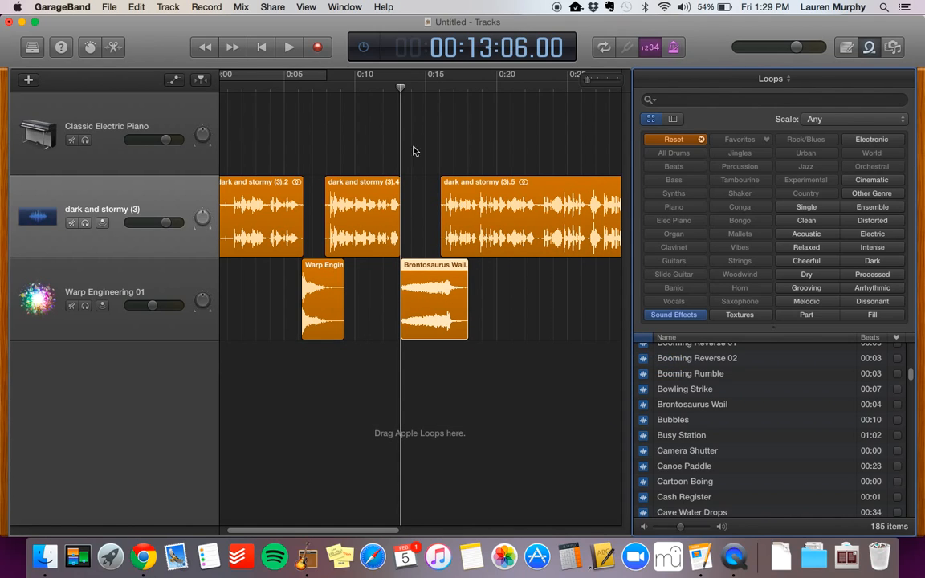
Step: Play the composition from the start and stop the playhead in the narration pause at about 22 seconds
click(265, 49)
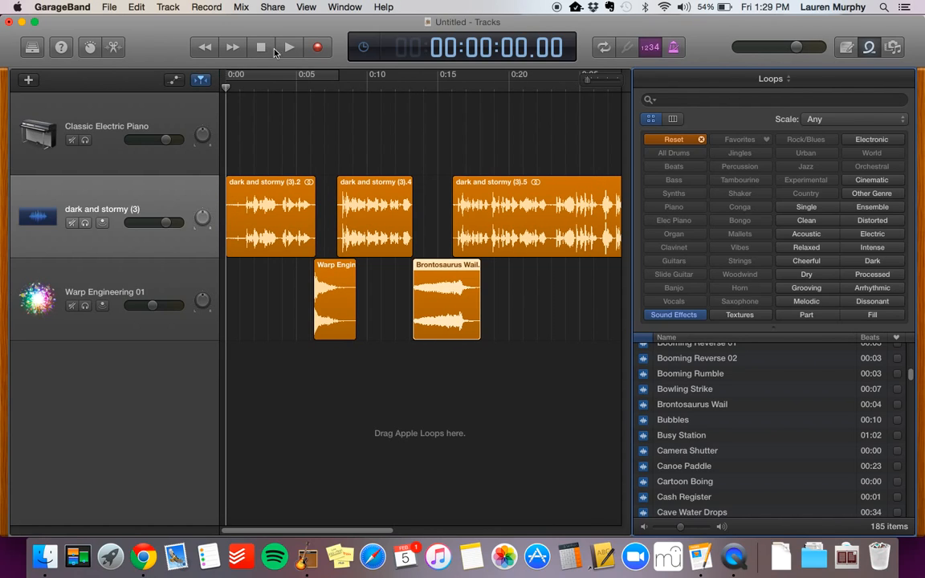
click(289, 48)
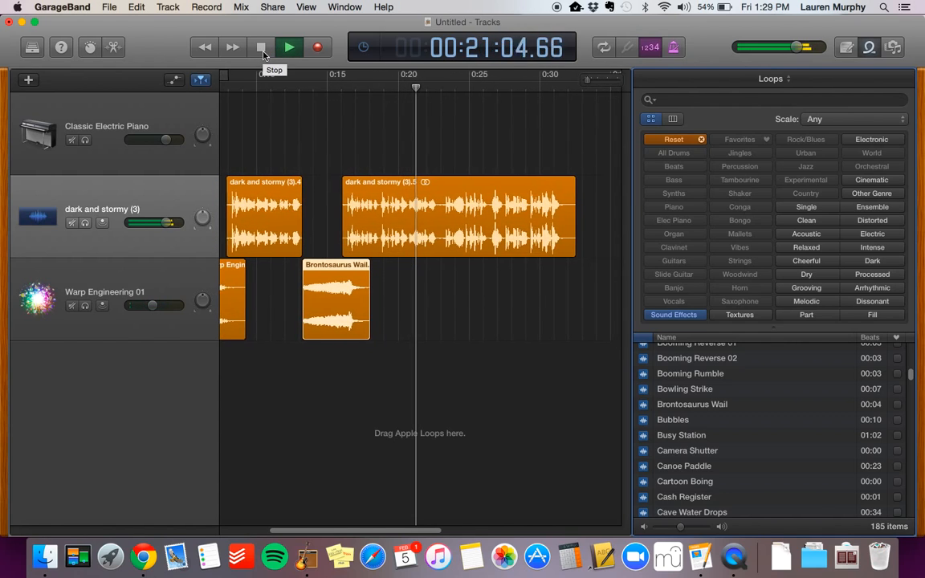
click(262, 48)
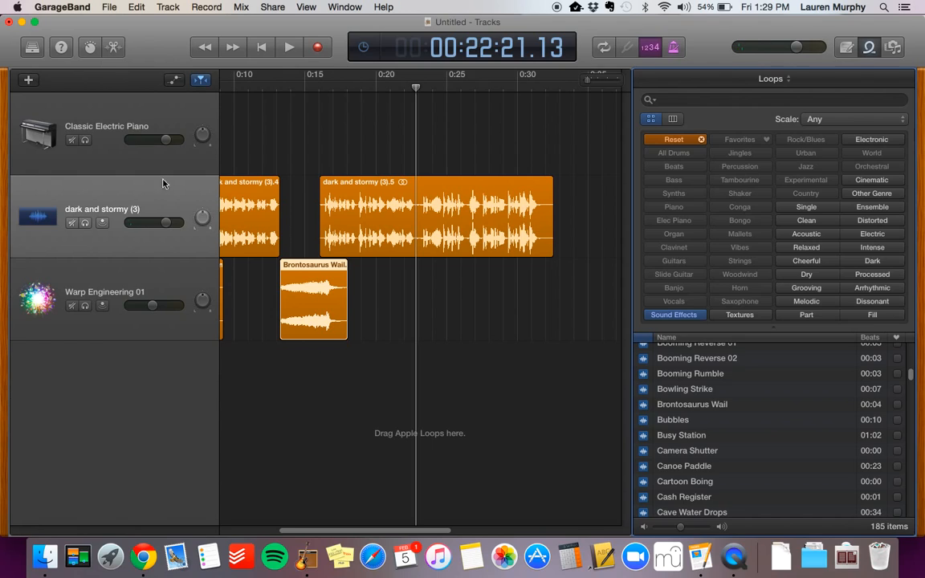
Step: Split the last narration region at the playhead and move its second part to start at about 25 seconds
click(348, 187)
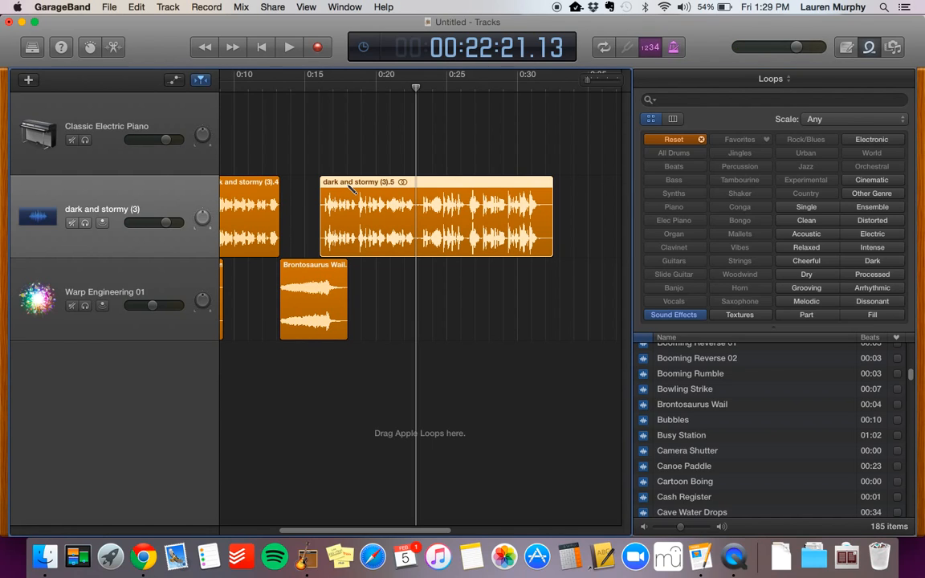
key(super+t)
drag(436, 184, 465, 183)
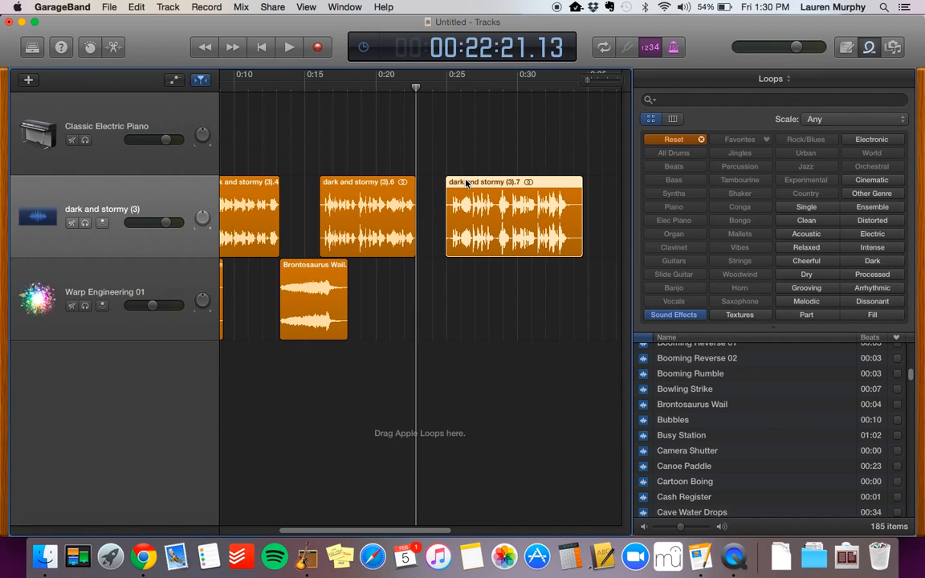
Step: Audition Barn Door Open and Barn Door Close, and place Barn Door Close on the effects track slightly after the playhead, at about 23 seconds
scroll(671, 417, down, 6)
scroll(670, 419, down, 4)
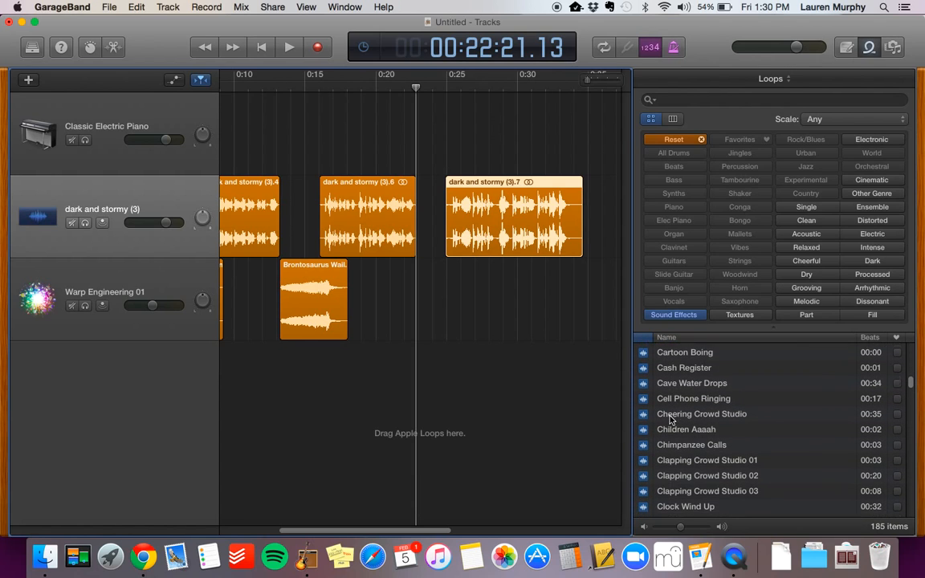
scroll(671, 419, up, 8)
scroll(670, 419, up, 10)
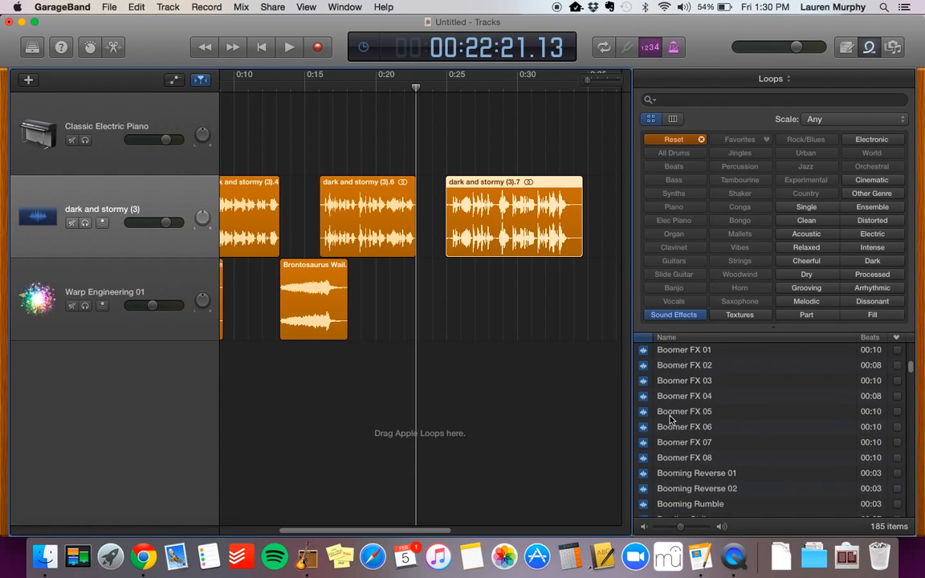
scroll(671, 419, up, 2)
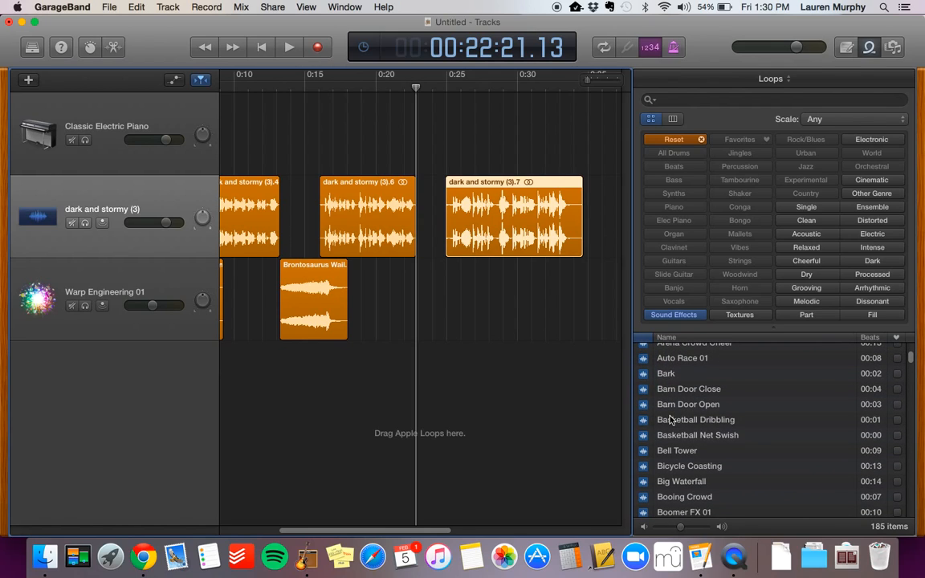
click(651, 405)
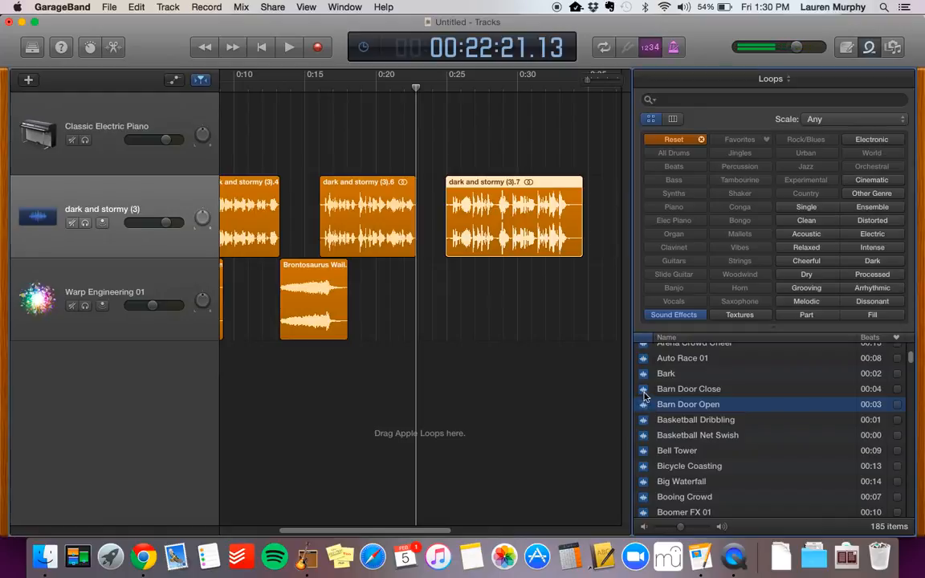
click(644, 392)
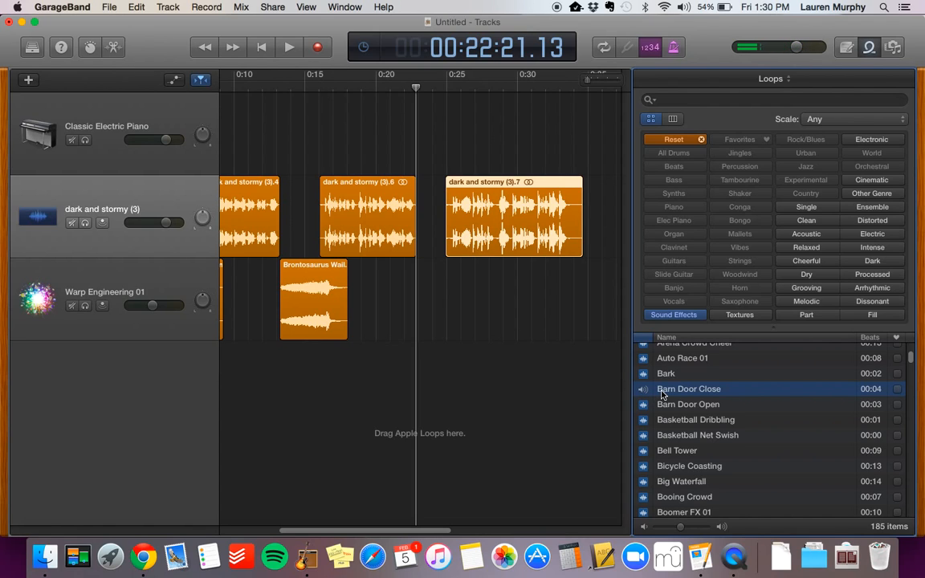
drag(661, 393, 415, 313)
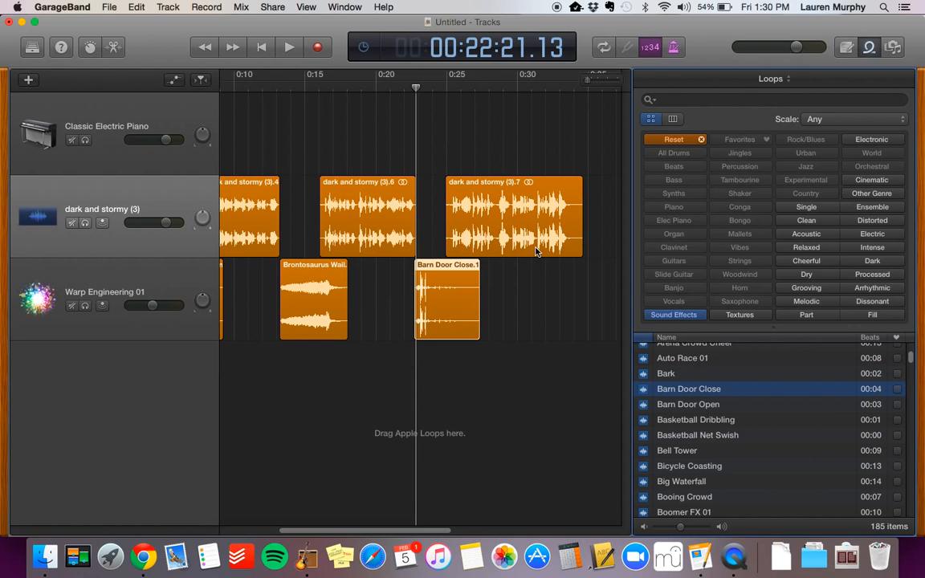
drag(418, 265, 455, 270)
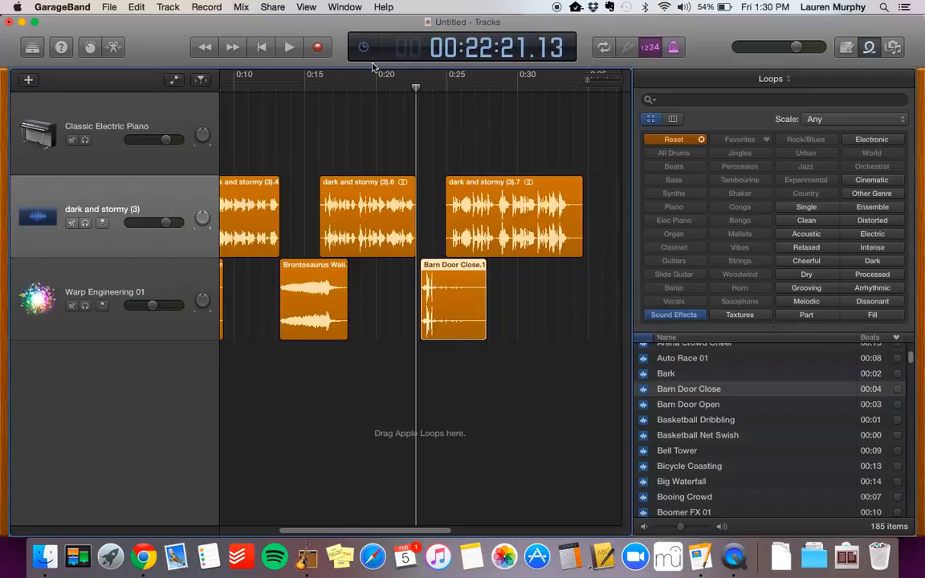
Step: Play the composition from the start through the end of the narration, stopping at about 34 seconds
click(261, 48)
click(289, 48)
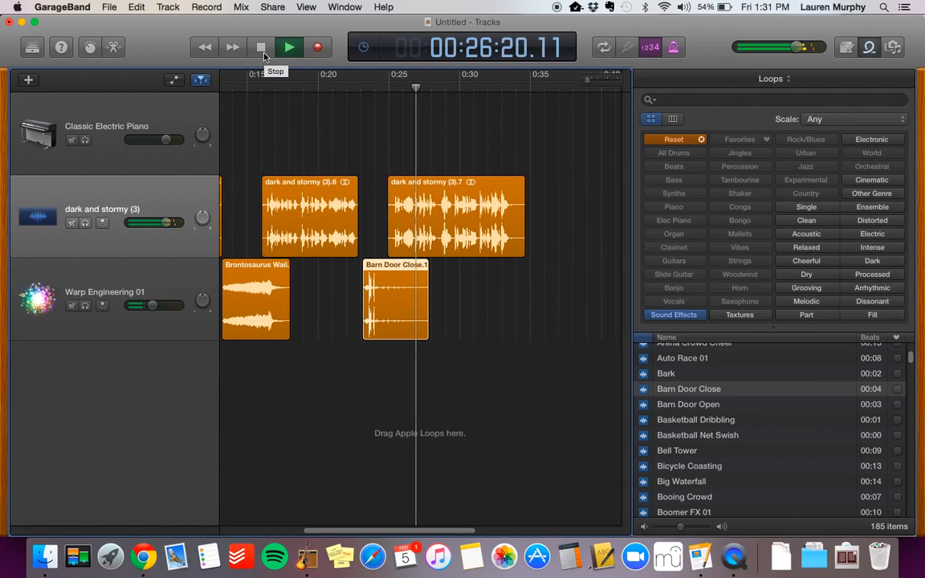
click(262, 49)
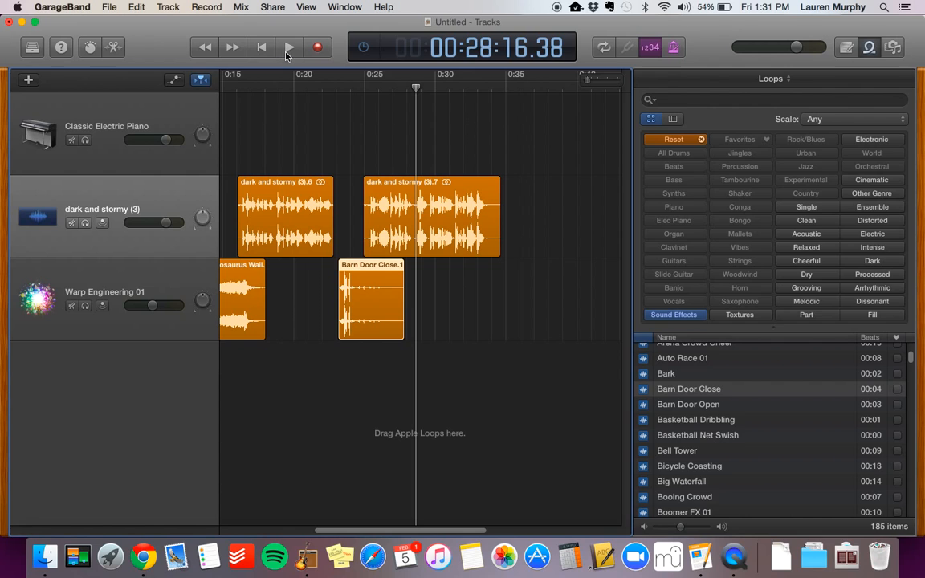
click(288, 48)
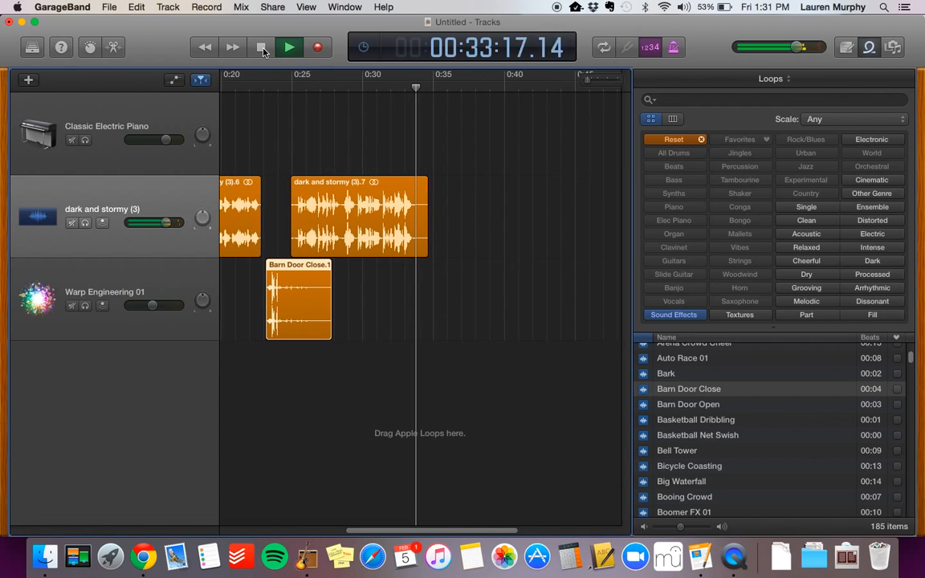
click(261, 48)
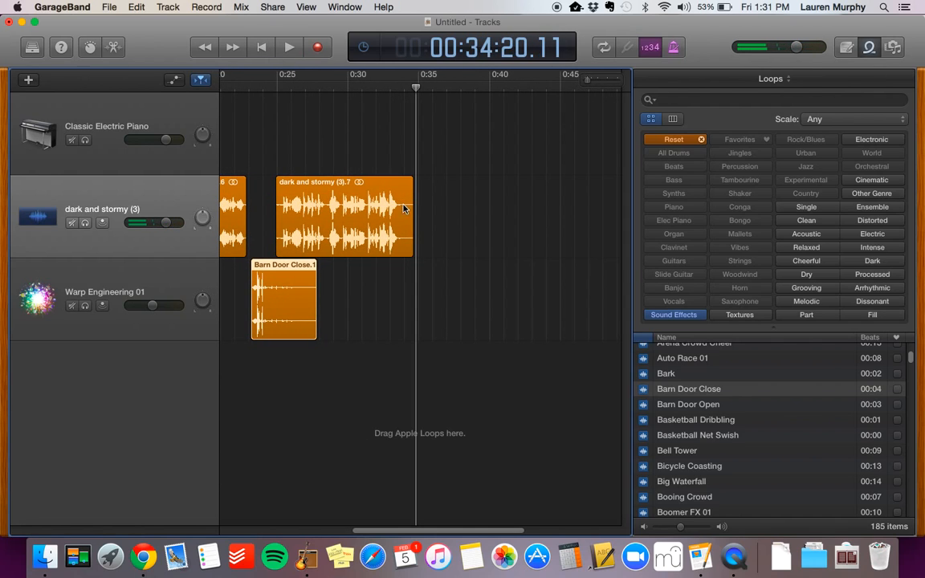
Step: Switch to the Dark Stormy Night worksheet in Pages to check the list of required effects, and minimize the document
click(700, 556)
scroll(460, 257, up, 5)
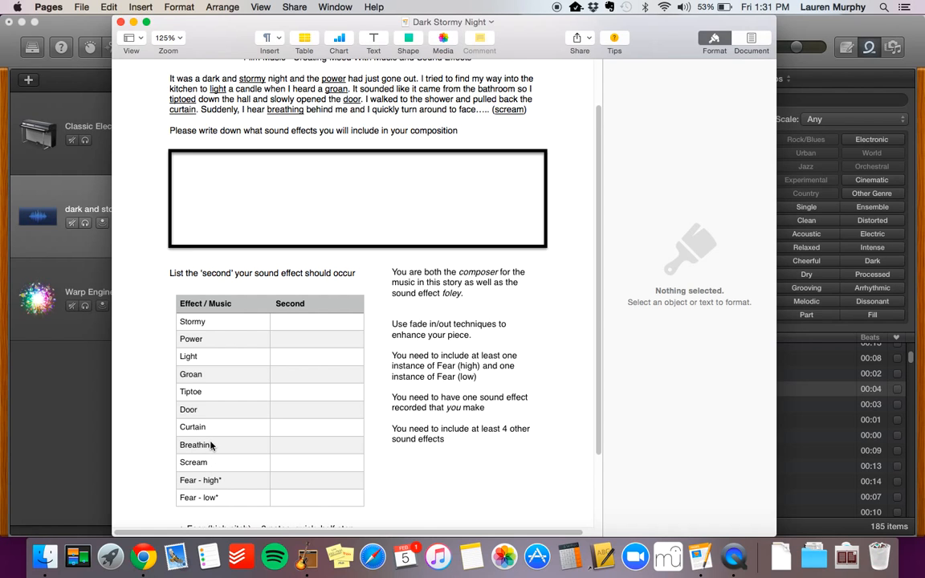
click(134, 23)
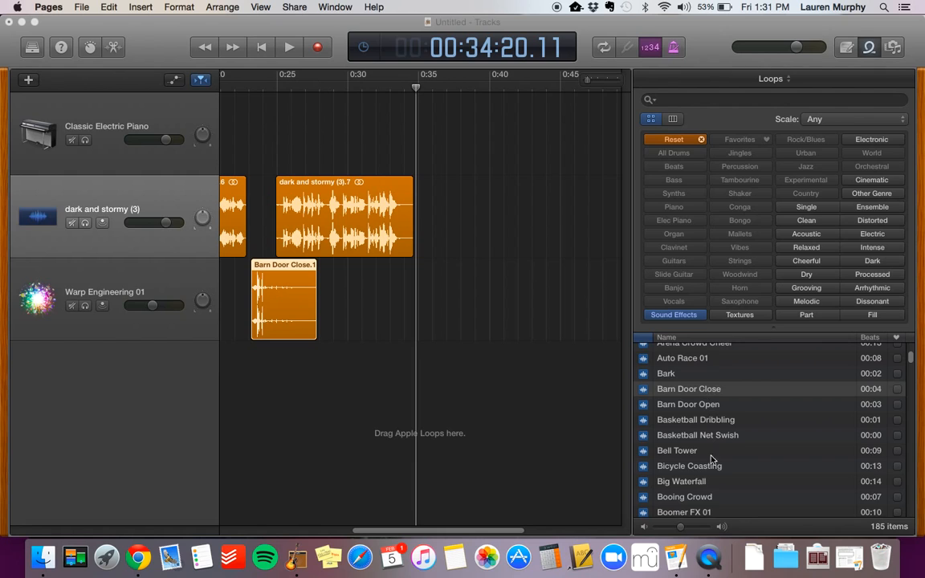
Step: Browse the sound effects down to the door sounds and audition Door Air Lock Closing
scroll(709, 440, down, 10)
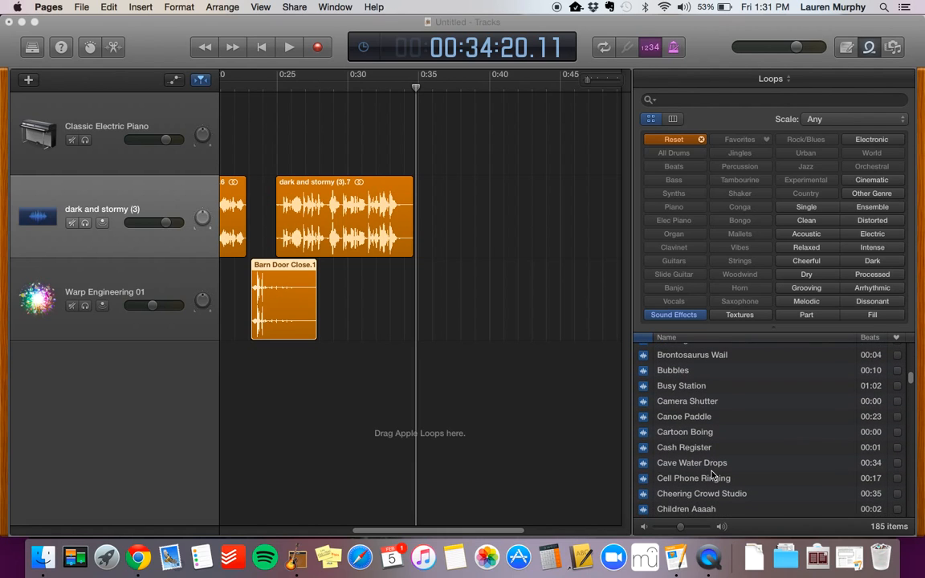
scroll(711, 475, down, 5)
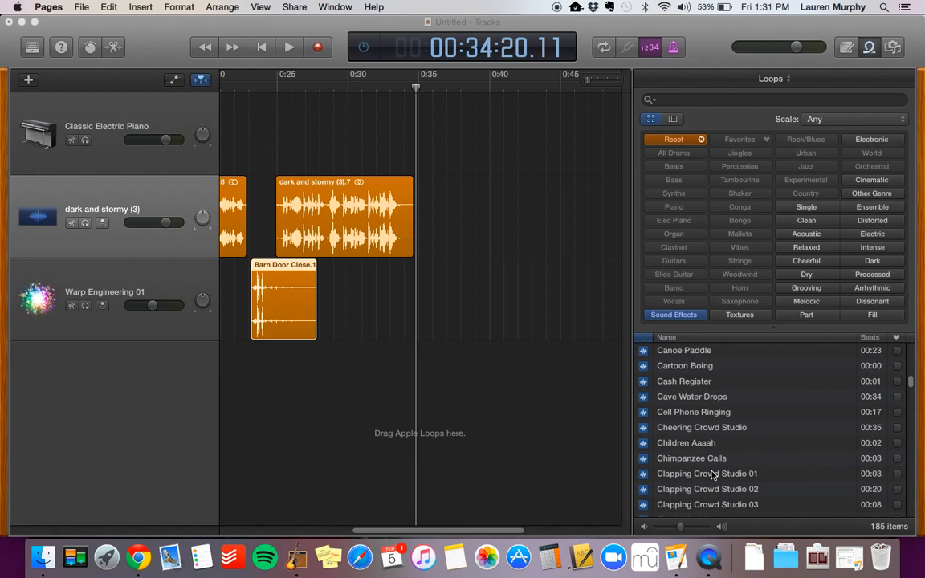
scroll(711, 475, down, 6)
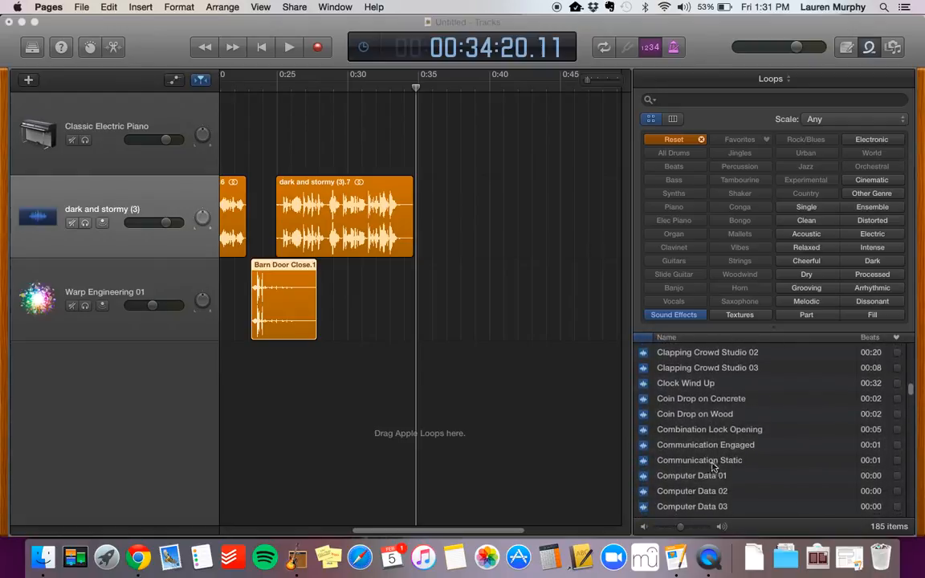
scroll(709, 473, down, 5)
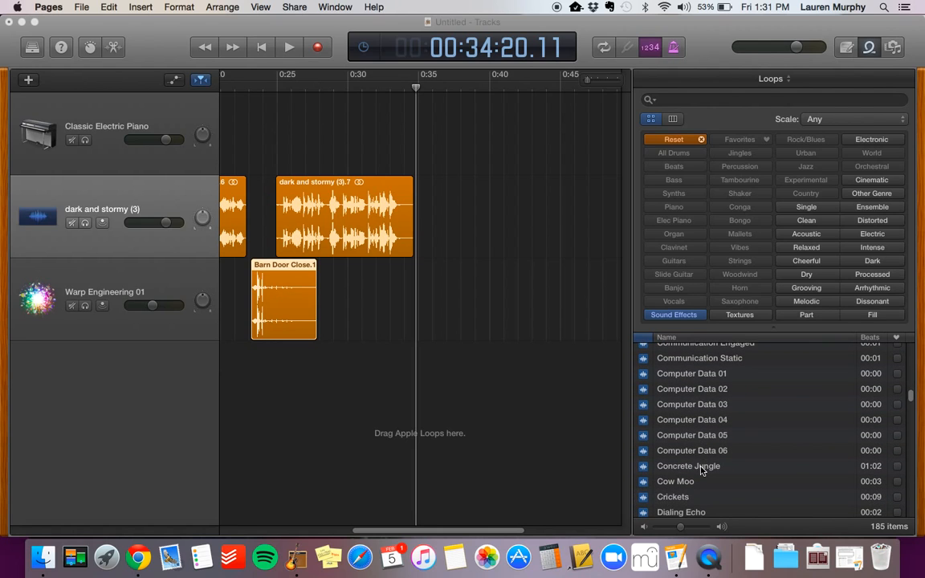
scroll(700, 471, down, 6)
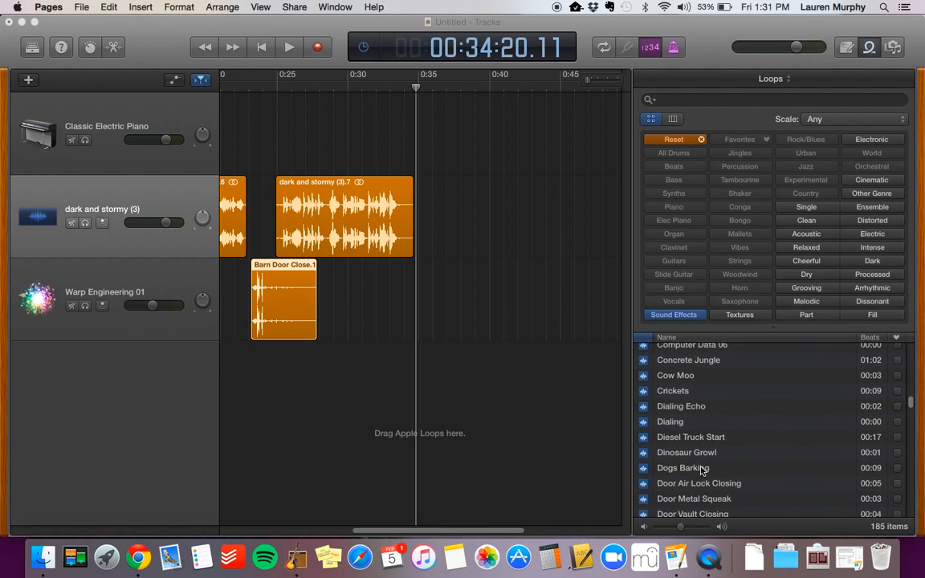
scroll(701, 471, down, 5)
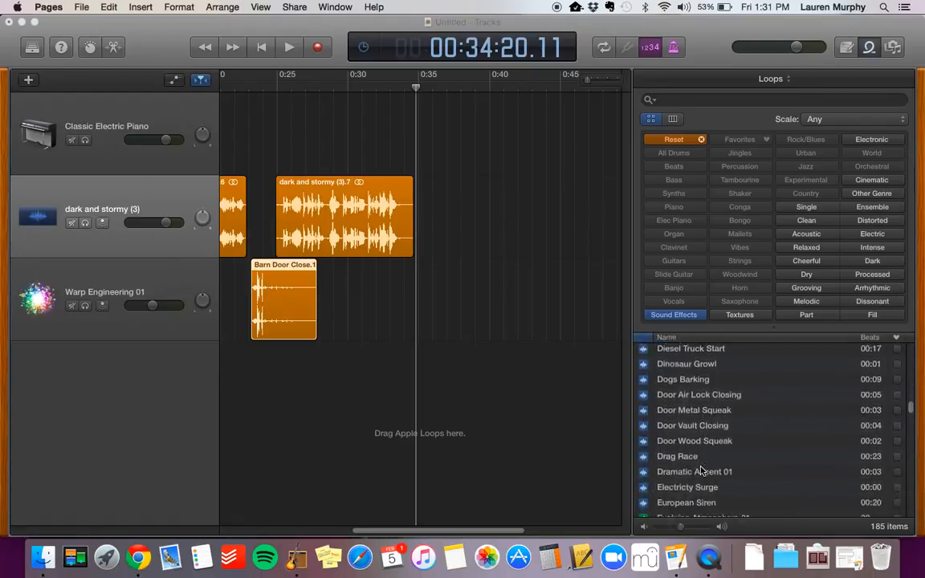
scroll(700, 471, down, 1)
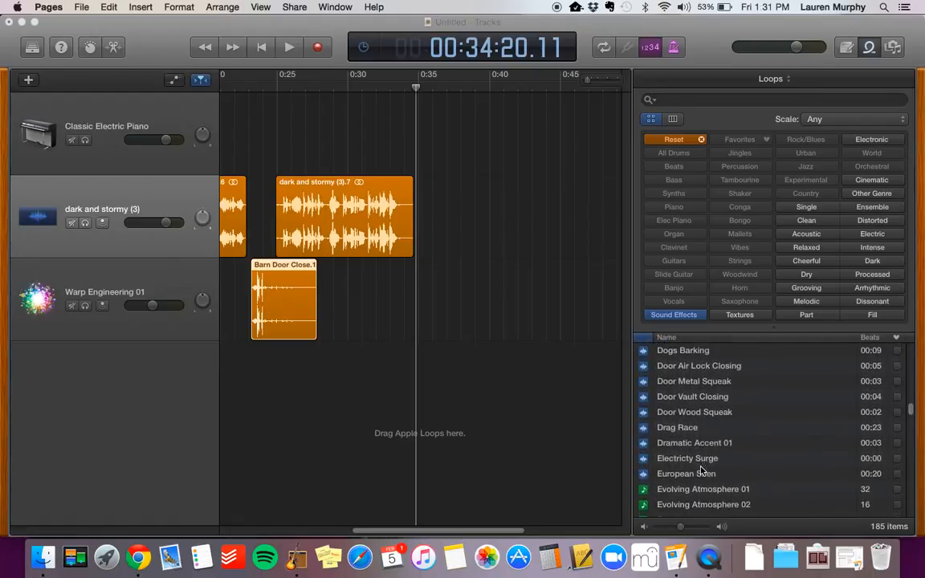
click(645, 369)
click(645, 368)
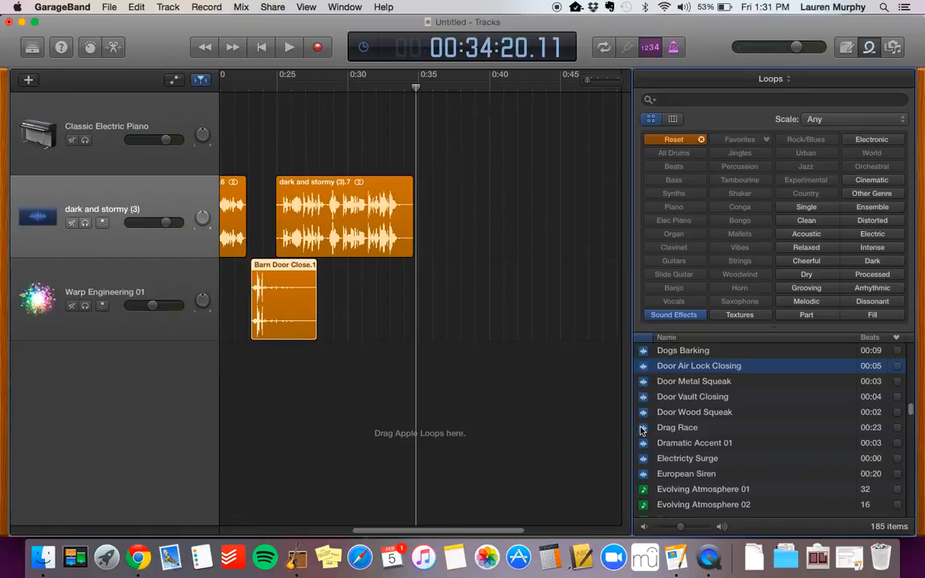
Step: Go back up the sound effects and audition Bowling Strike, Camera Shutter and Canoe Paddle
scroll(643, 431, up, 20)
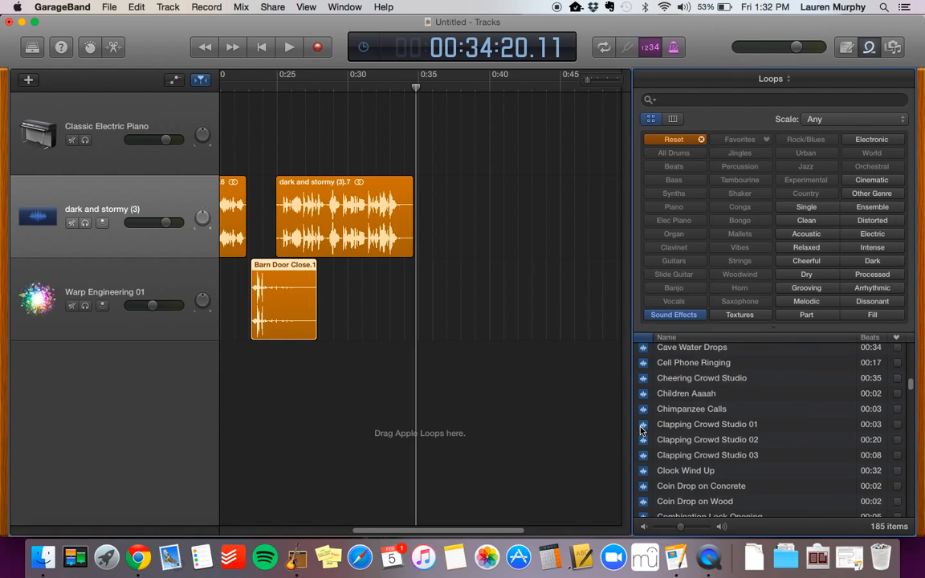
scroll(643, 431, up, 5)
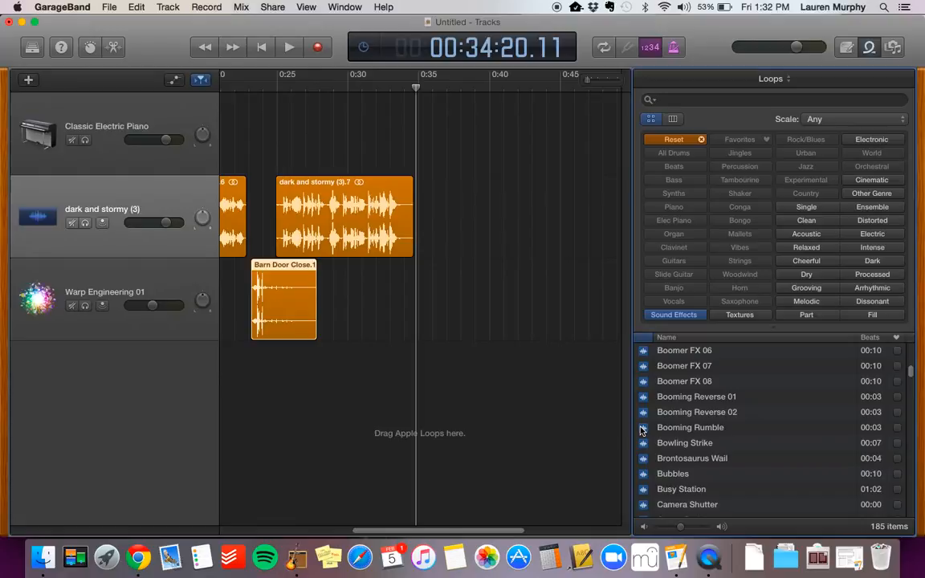
click(643, 443)
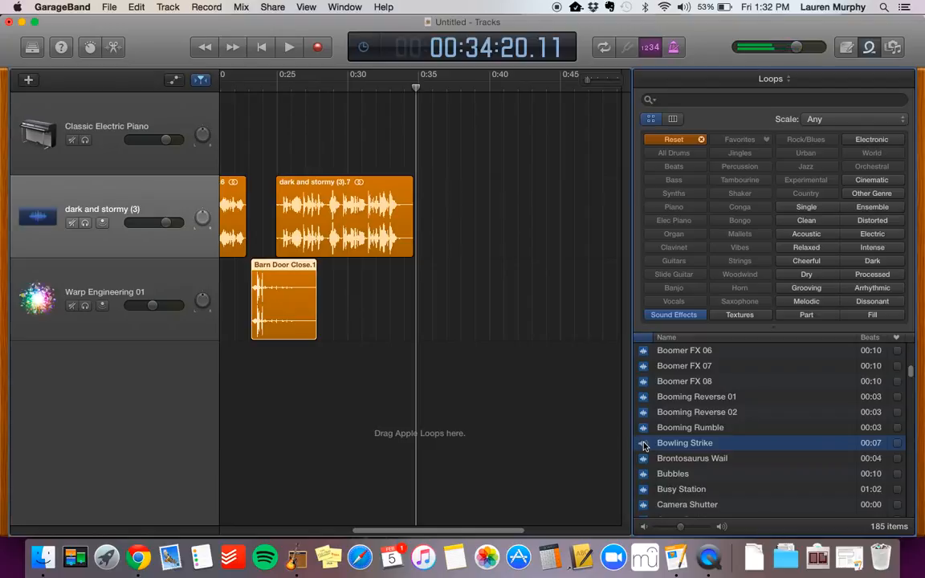
scroll(643, 446, down, 1)
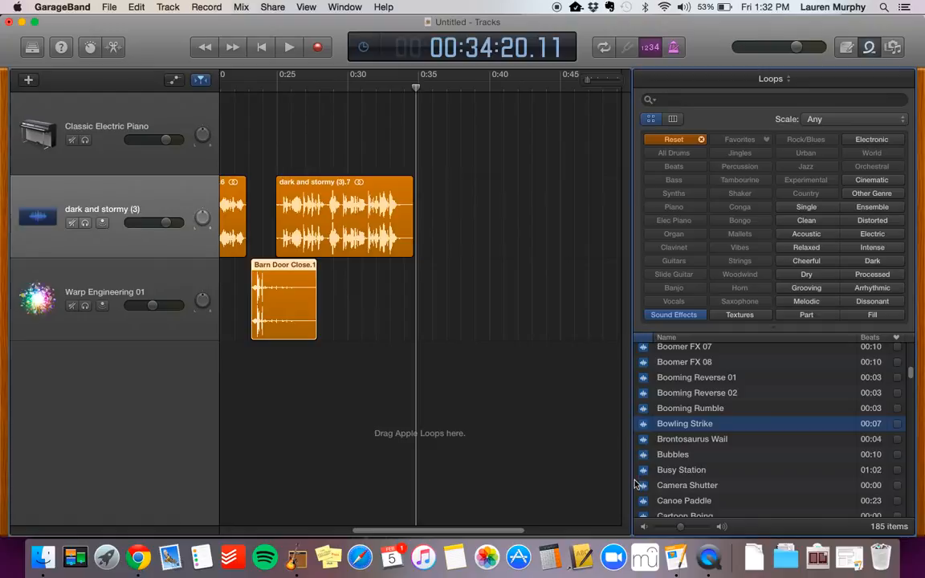
click(643, 486)
scroll(643, 489, down, 1)
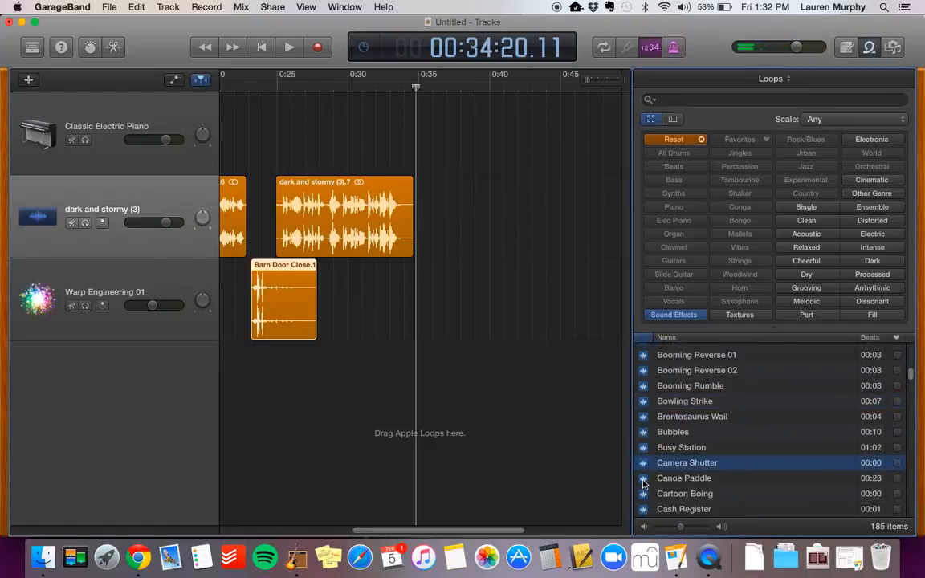
click(643, 478)
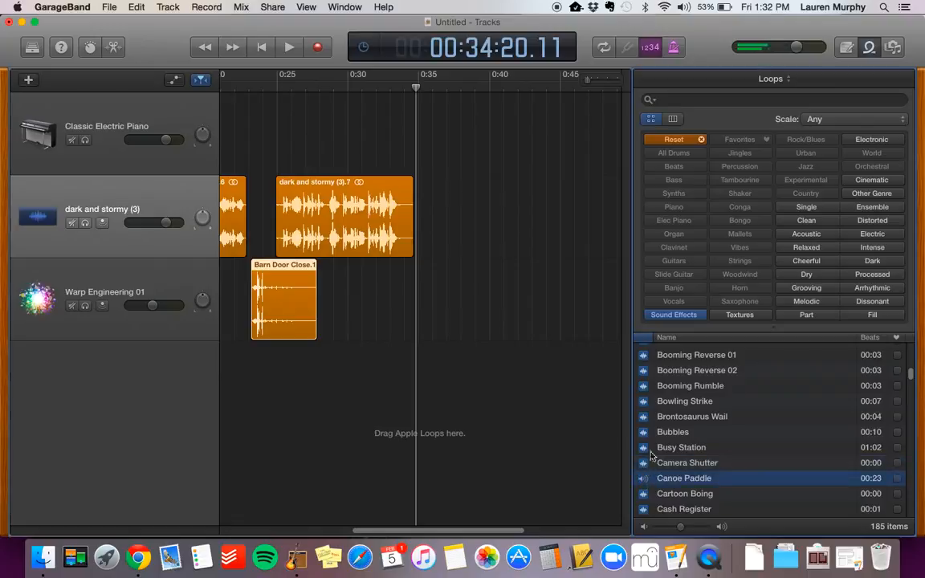
Step: Audition Bicycle Coasting and Basketball Net Swish from the earlier part of the sound effects list
scroll(656, 439, up, 5)
scroll(655, 436, up, 3)
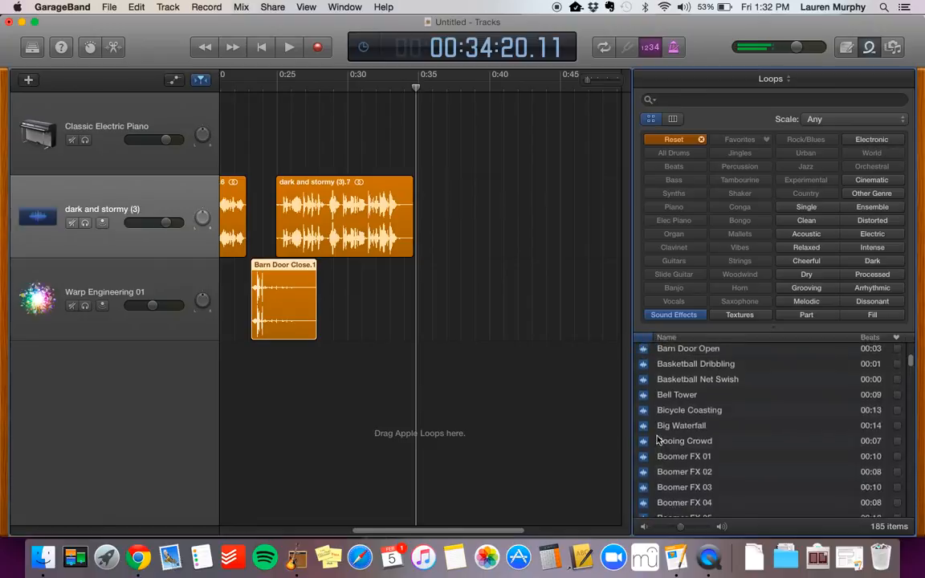
click(643, 415)
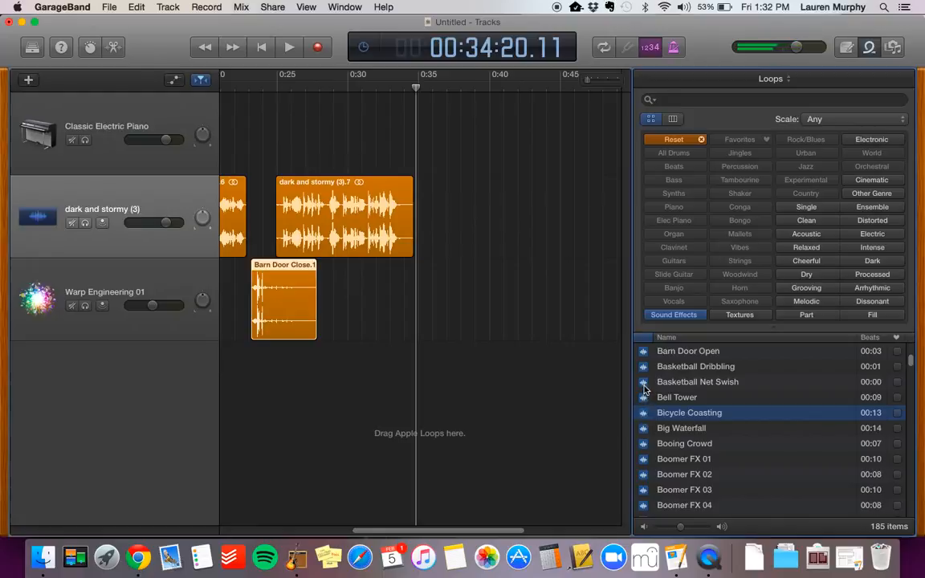
click(644, 385)
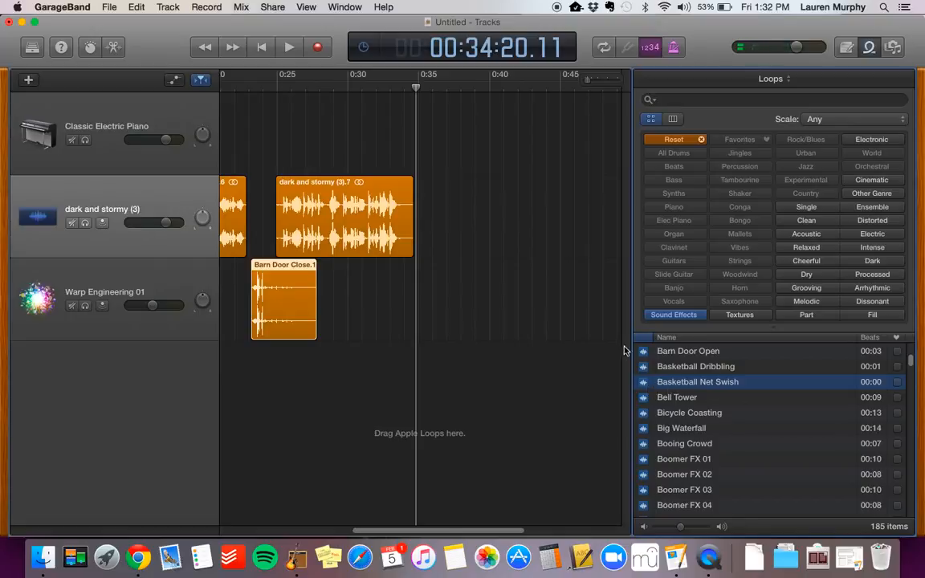
Step: Locate the narration pause by playback, set the playhead to about 28 seconds, and place Basketball Net Swish there on the Warp Engineering 01 track
click(314, 89)
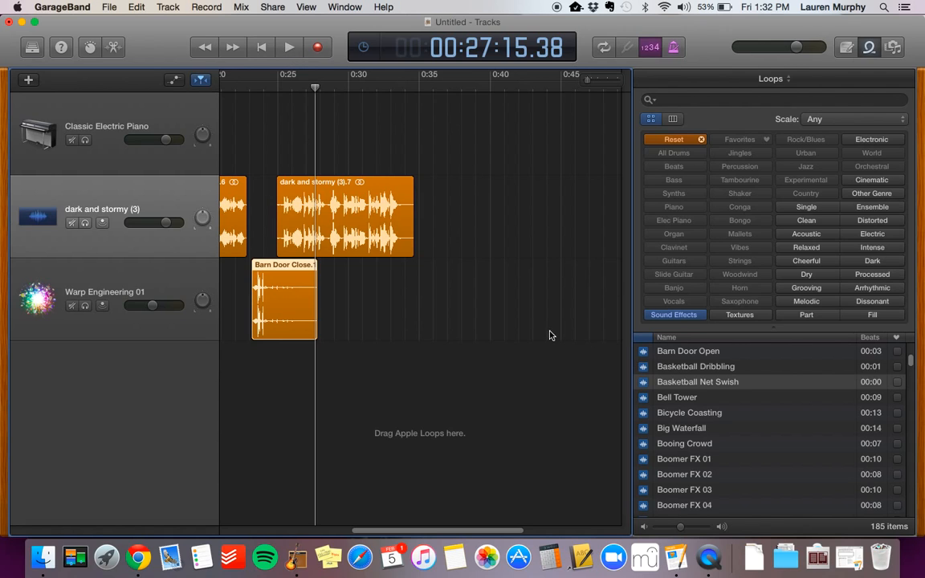
click(289, 48)
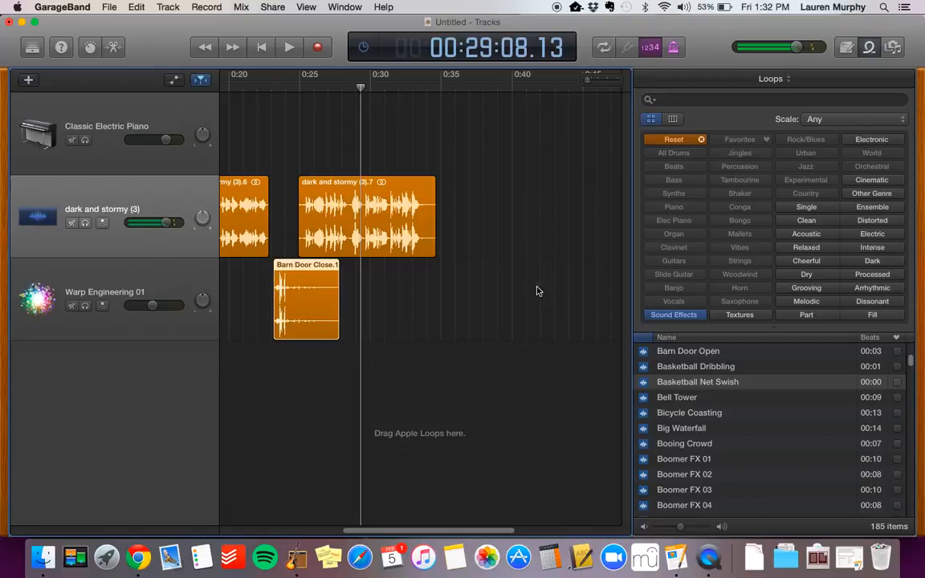
drag(361, 87, 345, 87)
mouse_move(656, 383)
mouse_down()
mouse_move(594, 388)
mouse_move(347, 318)
mouse_up()
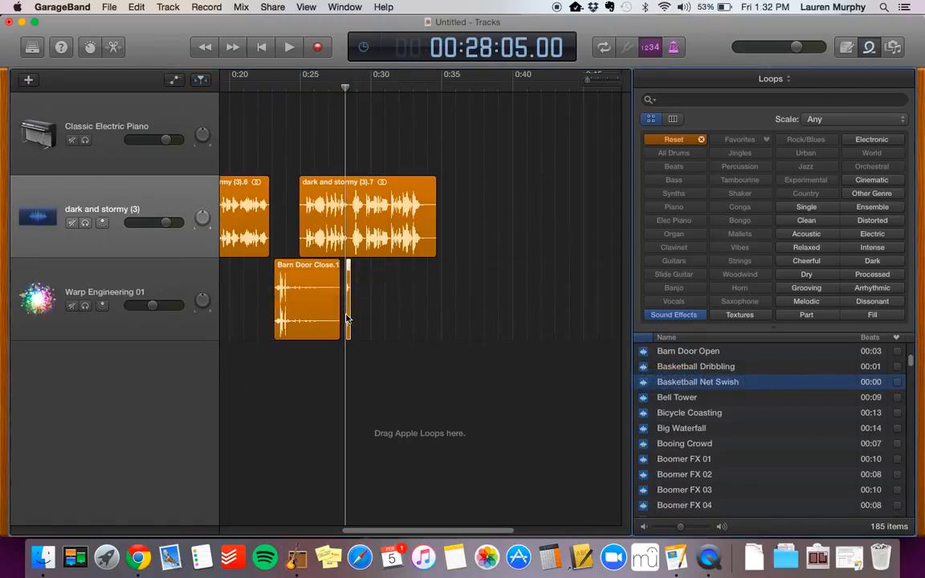
Step: Play the last narration region from its start at about 25 seconds and stop at about 30 seconds
click(303, 82)
click(290, 47)
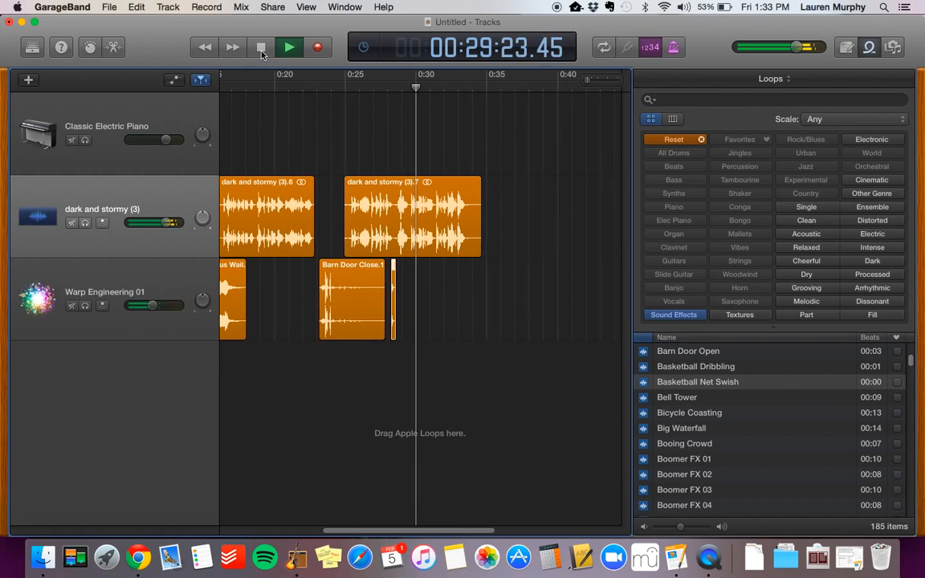
click(261, 48)
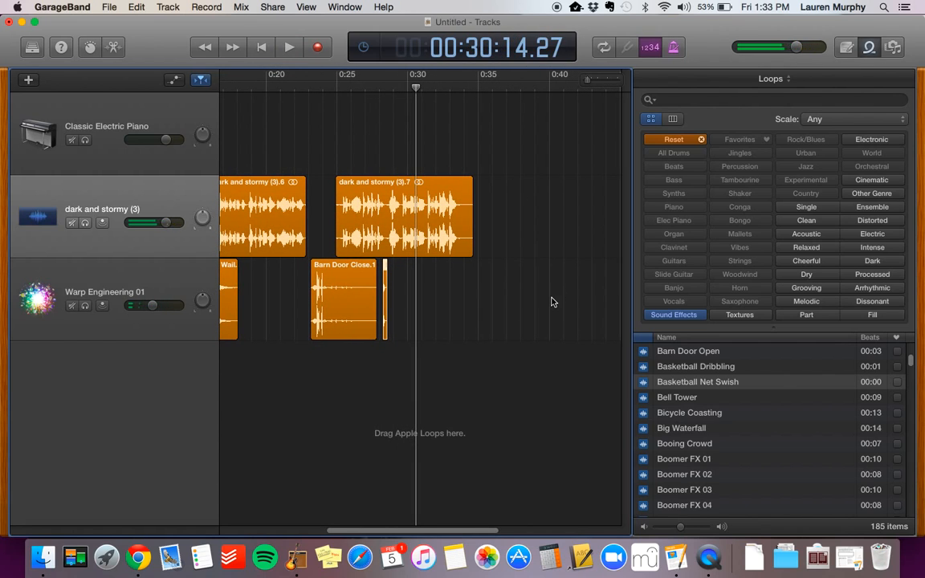
Step: Find and audition Footsteps among the sound effects, and place it on a new track starting at about 18 seconds, where Brontosaurus Wail ends
scroll(654, 367, down, 5)
scroll(655, 368, down, 1)
scroll(654, 367, down, 3)
scroll(654, 367, down, 5)
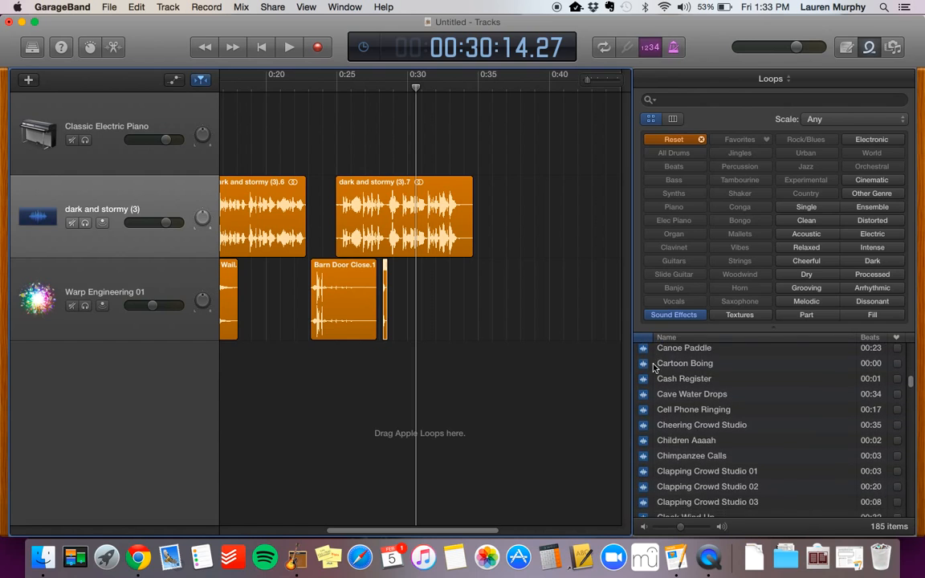
scroll(654, 368, down, 5)
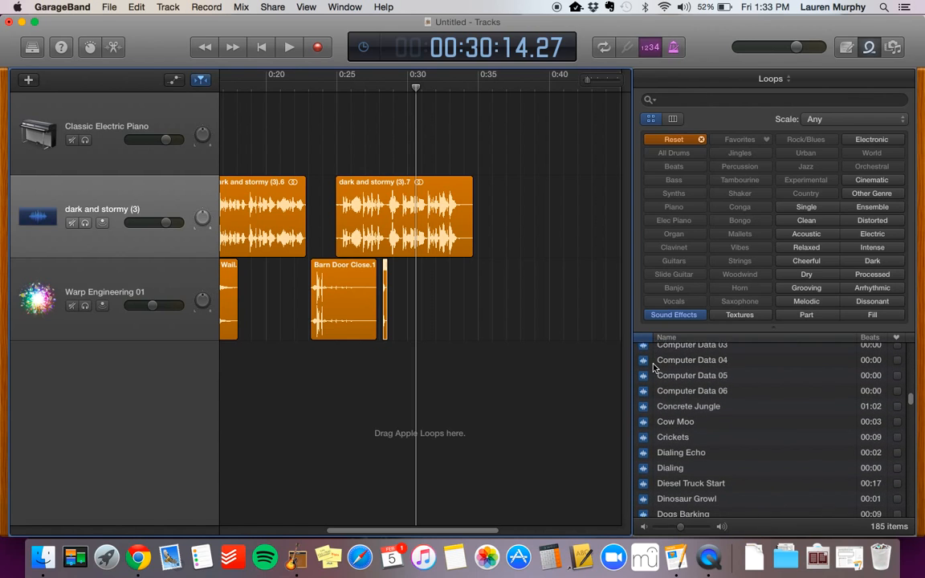
scroll(655, 368, down, 2)
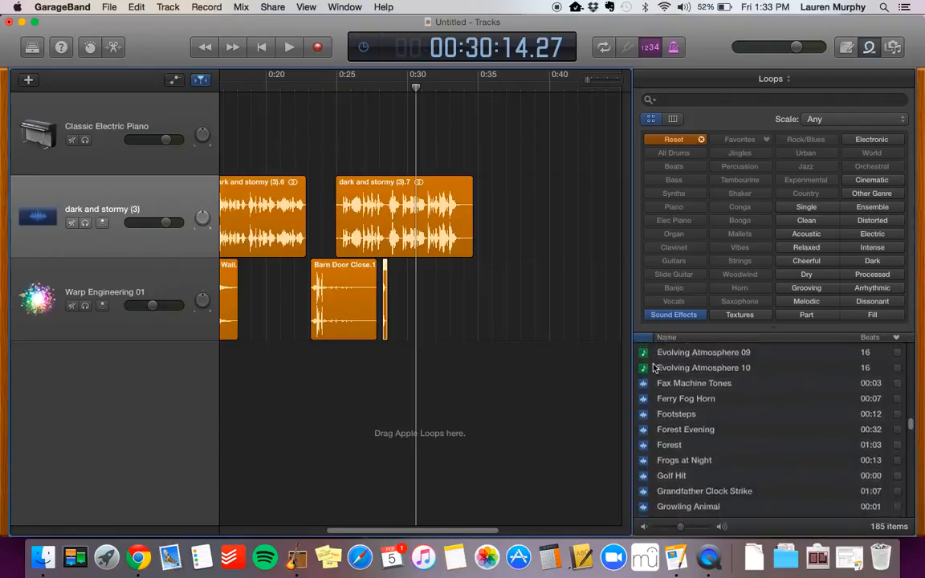
click(644, 388)
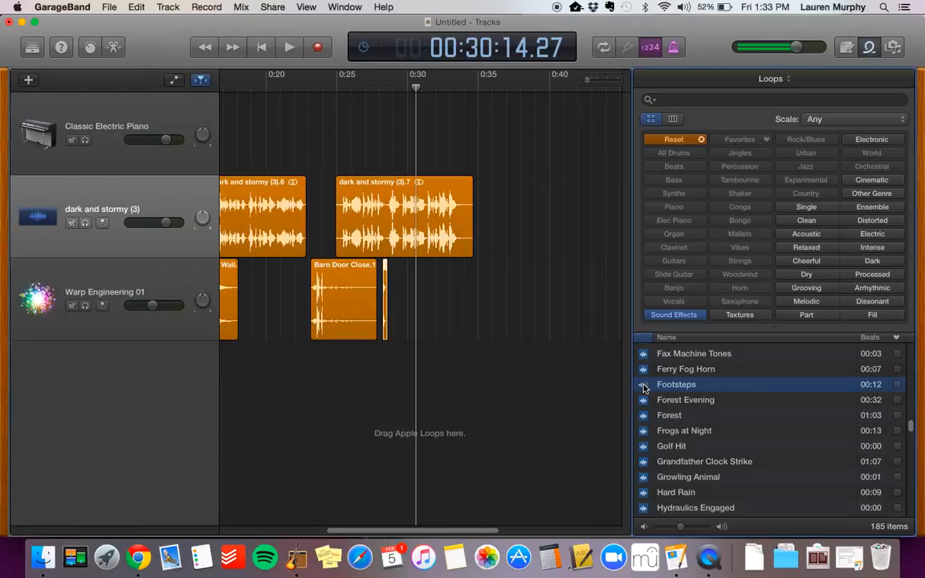
drag(646, 389, 241, 376)
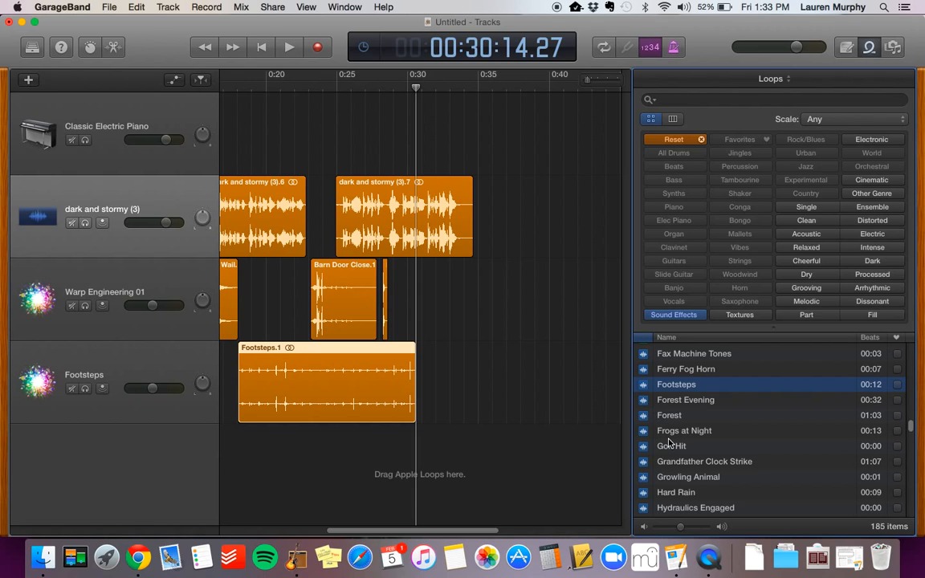
Step: Find and audition Hard Rain among the sound effects, and place it on a new track at the start of the timeline
scroll(669, 442, down, 3)
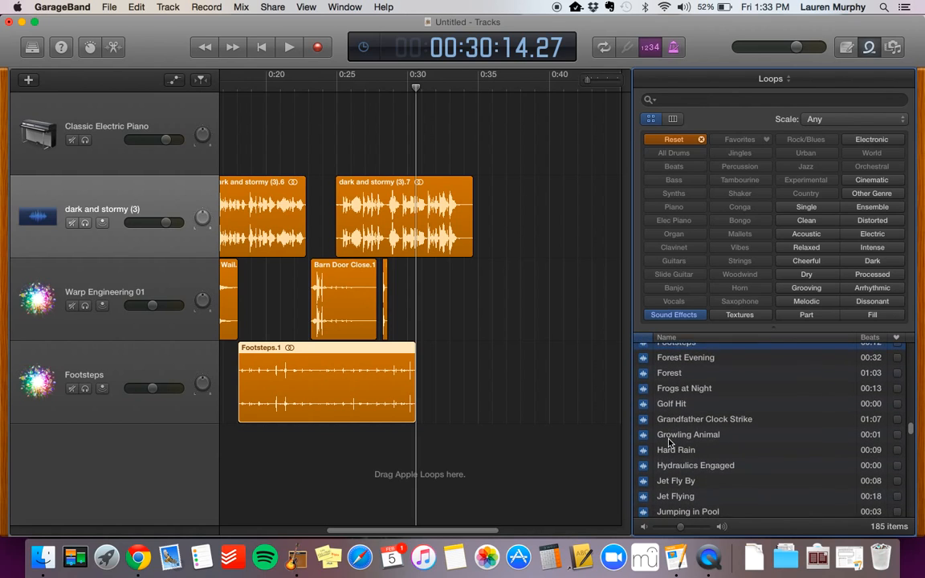
scroll(669, 442, down, 1)
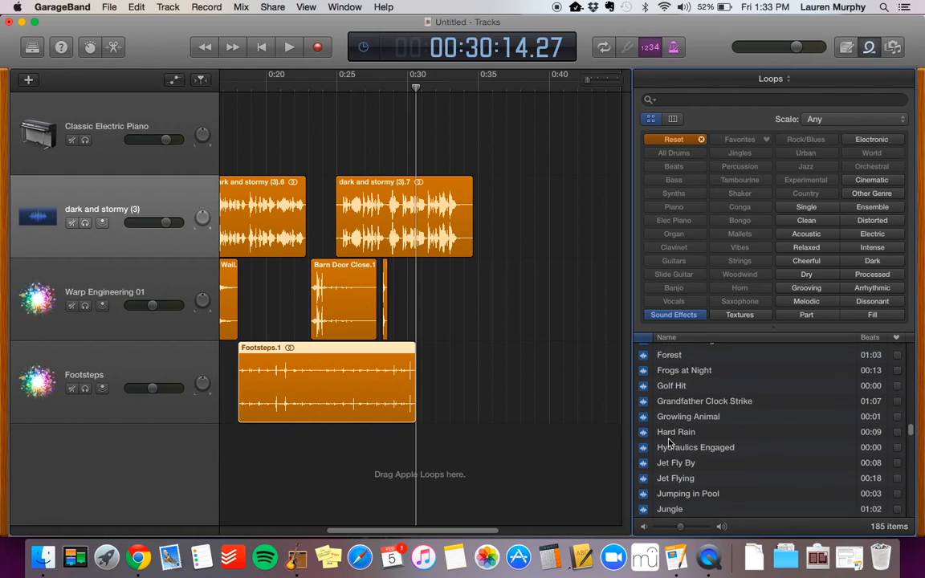
scroll(668, 443, down, 1)
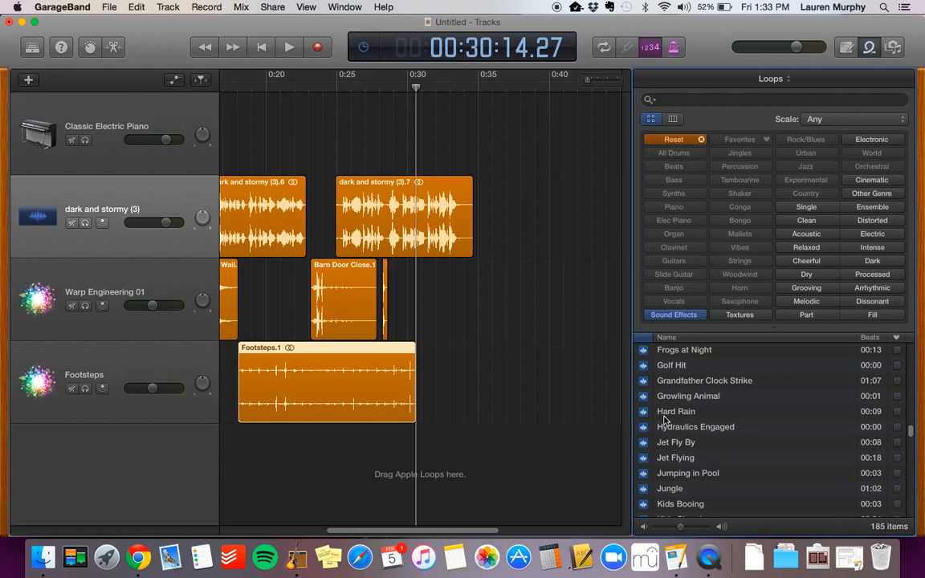
click(643, 413)
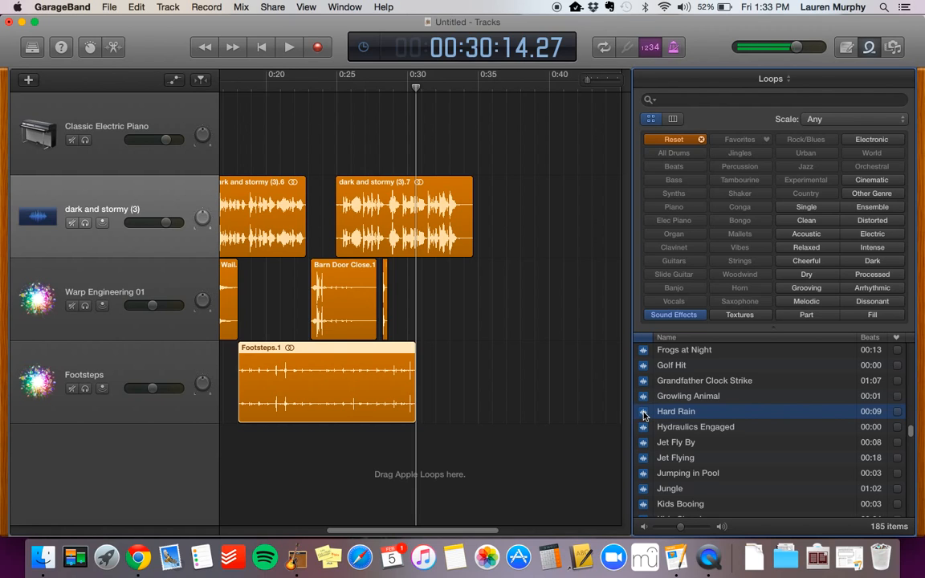
drag(667, 414, 226, 464)
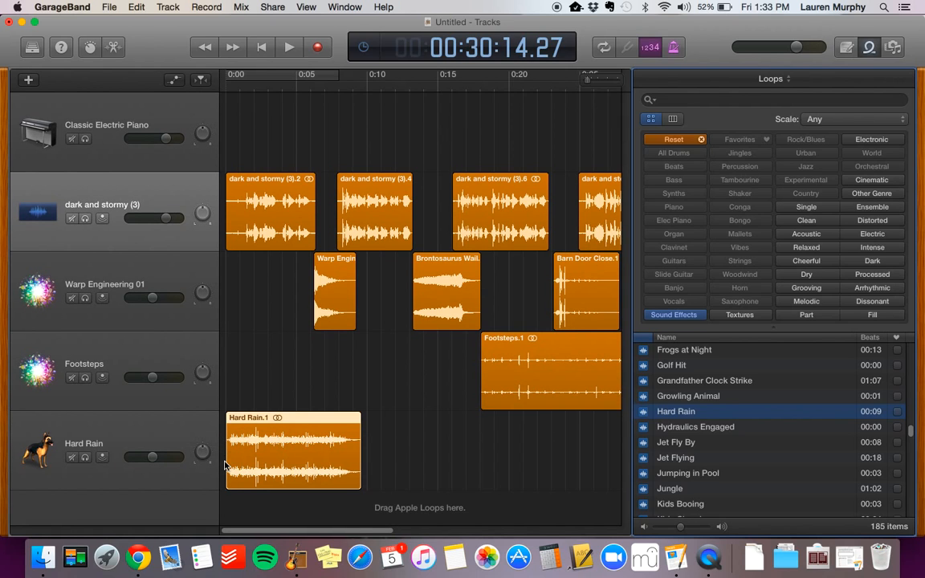
Step: Audition Hydraulics Engaged and Mystery Accents 01 from the sound effects list
scroll(404, 427, right, 5)
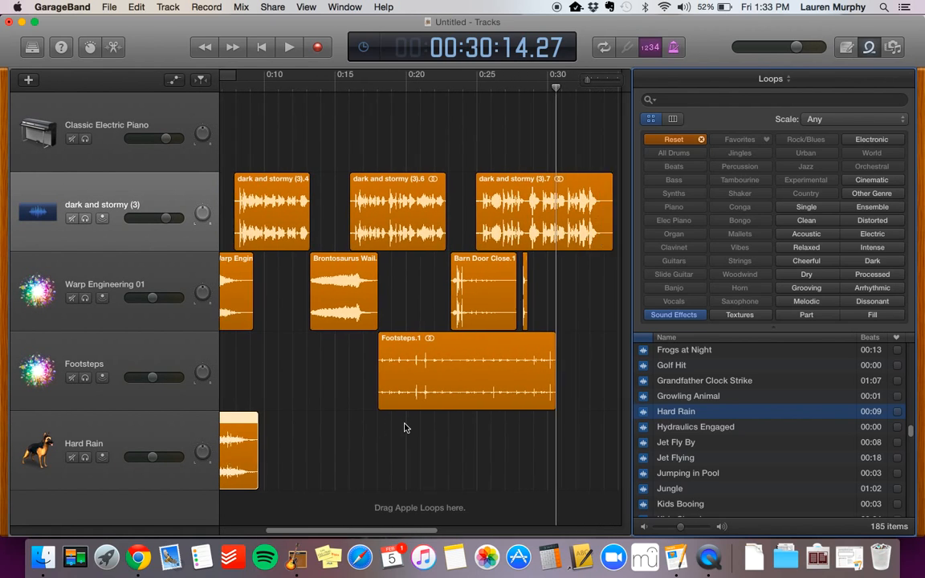
scroll(404, 428, right, 1)
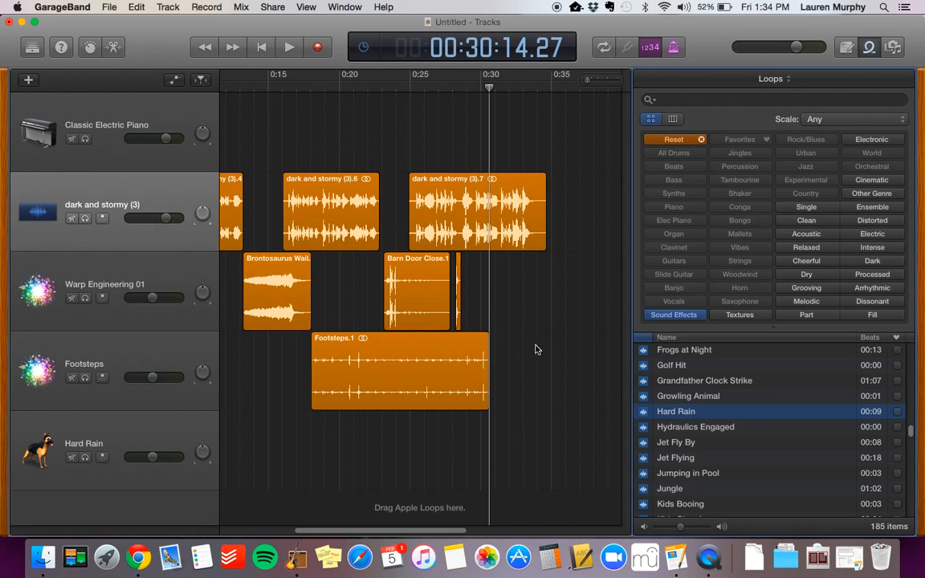
click(686, 429)
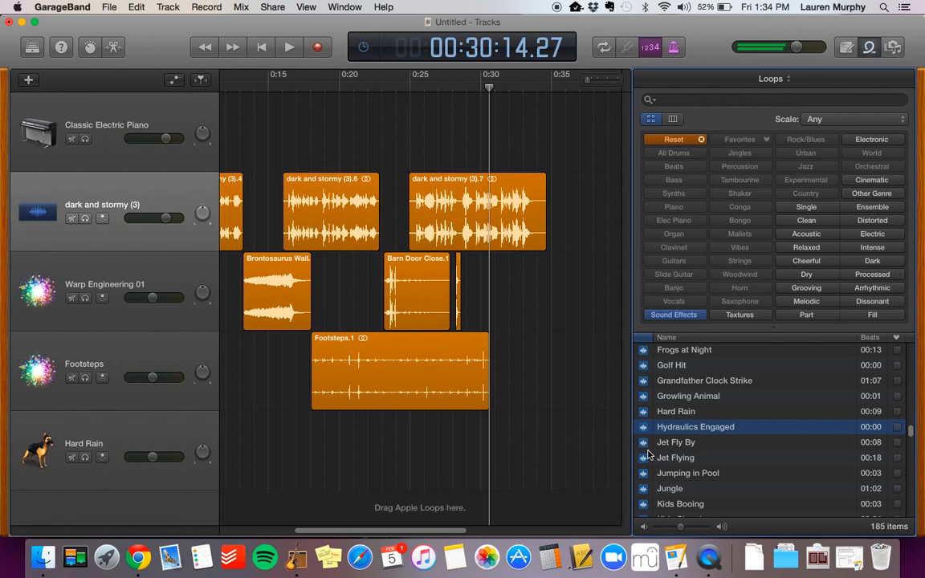
scroll(643, 442, down, 3)
scroll(647, 450, down, 3)
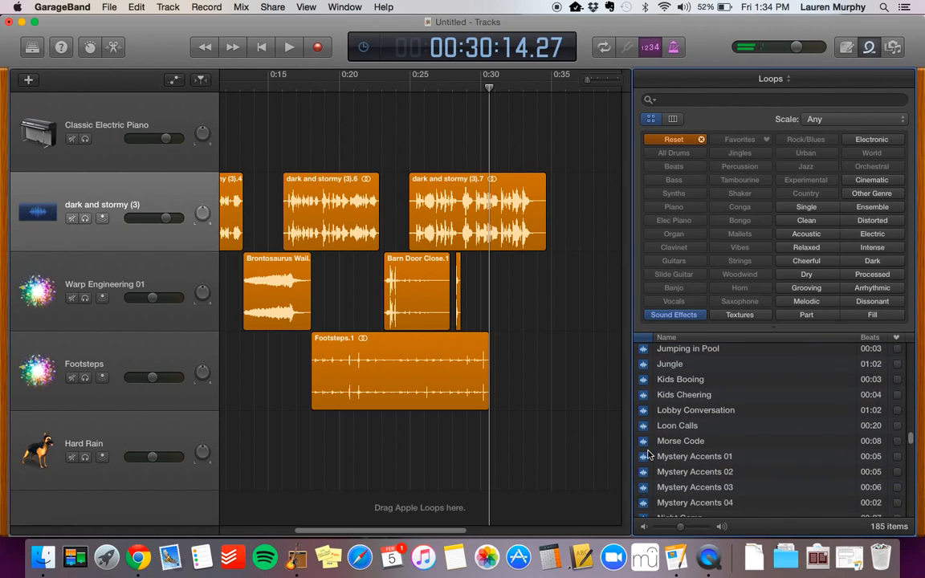
click(644, 427)
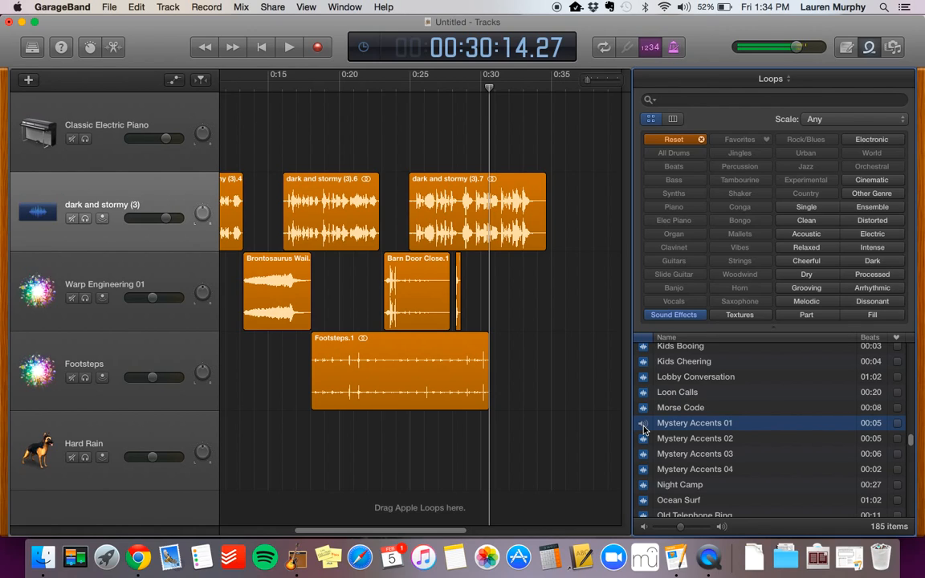
Step: Find and audition Rain Heavy Thunder, and place it on the Hard Rain track directly after the Hard Rain region
scroll(643, 426, down, 5)
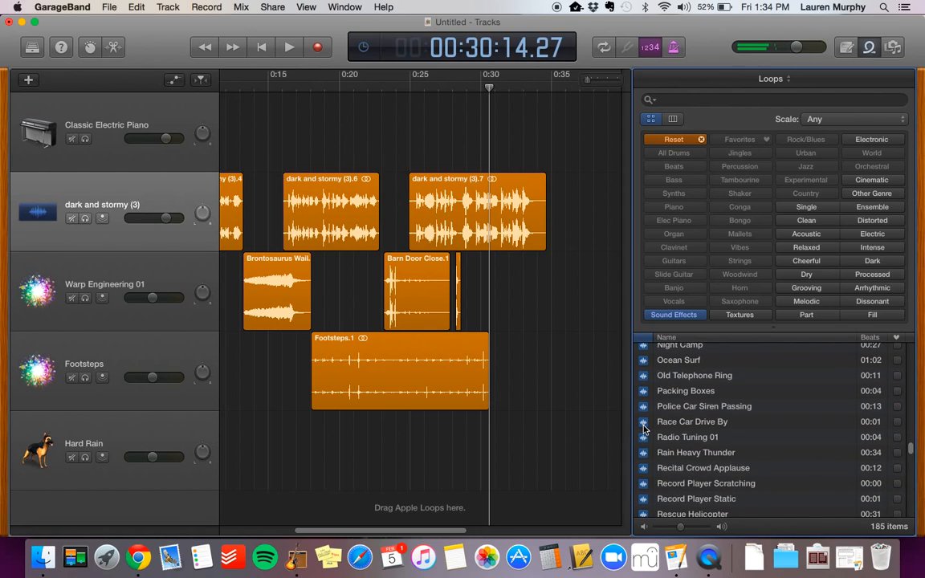
scroll(644, 417, down, 2)
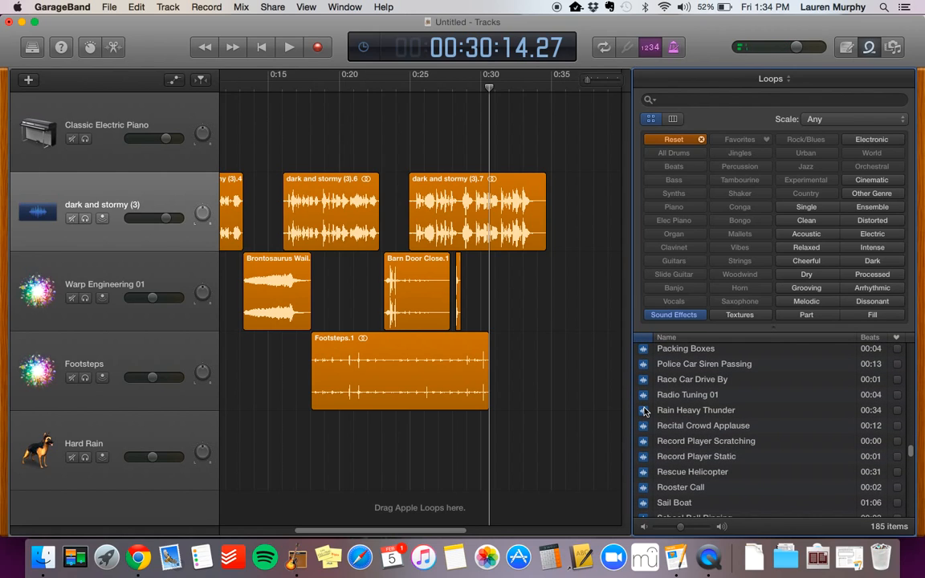
click(644, 413)
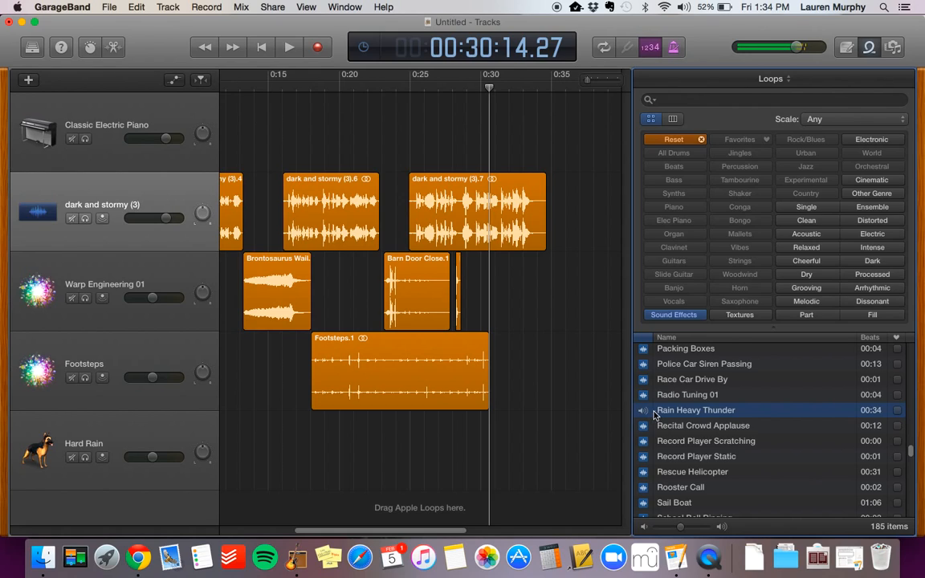
drag(647, 415, 251, 472)
drag(313, 448, 238, 454)
scroll(273, 402, left, 10)
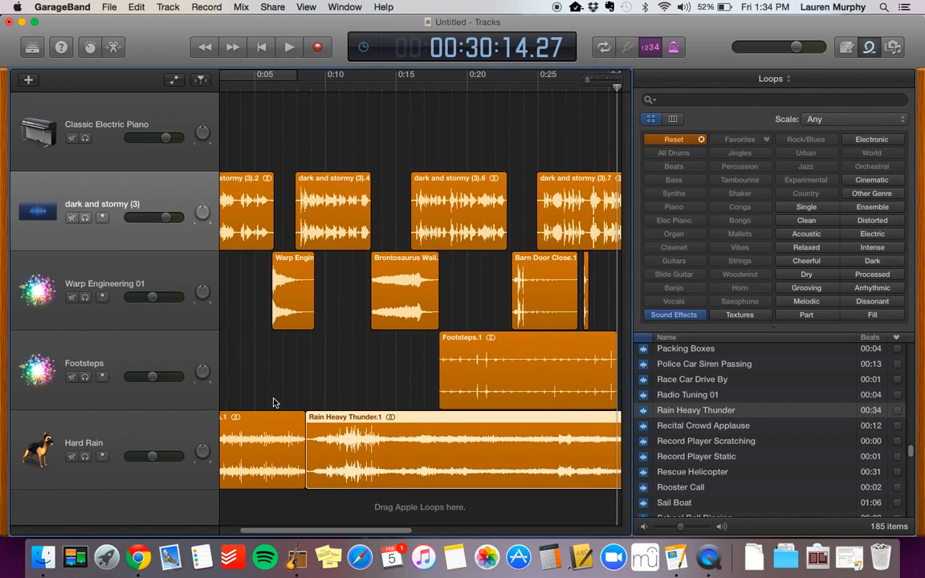
Step: Audition Scuba Breathing and Ship in Heavy Sea from the sound effects list
scroll(662, 414, down, 5)
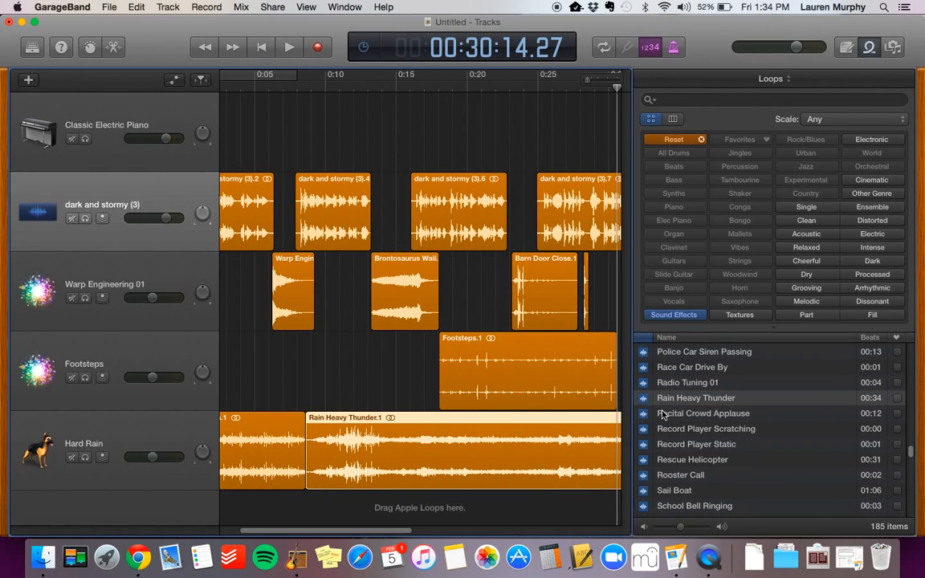
scroll(662, 414, down, 3)
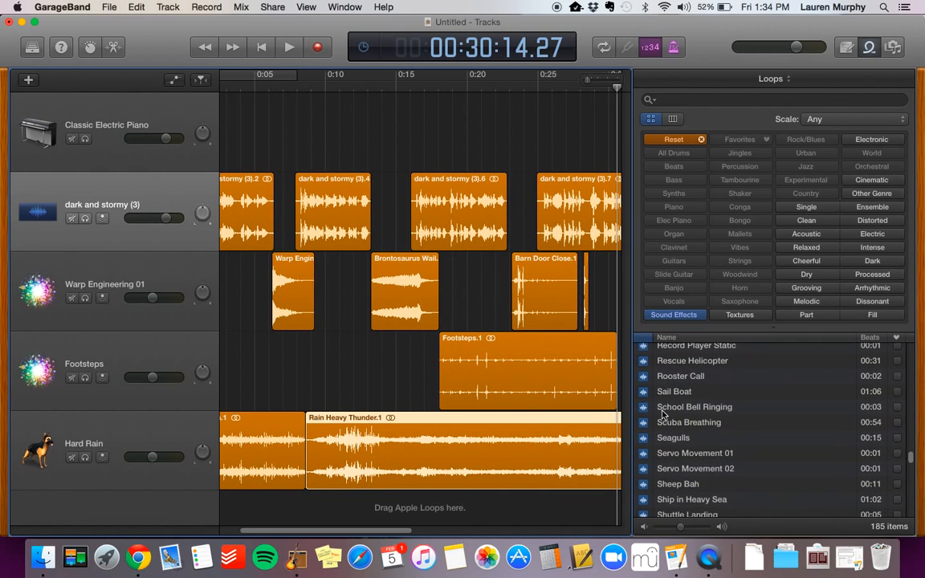
click(644, 419)
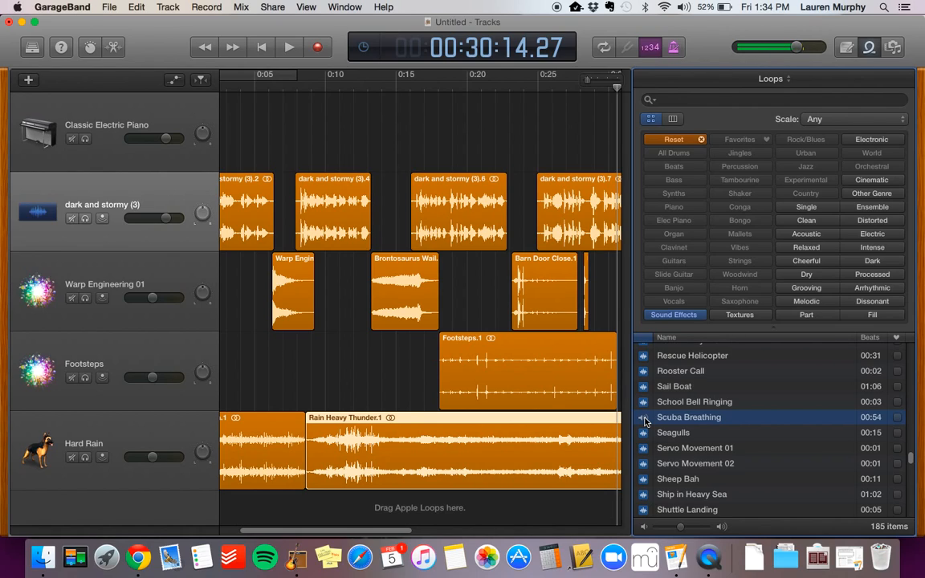
click(646, 496)
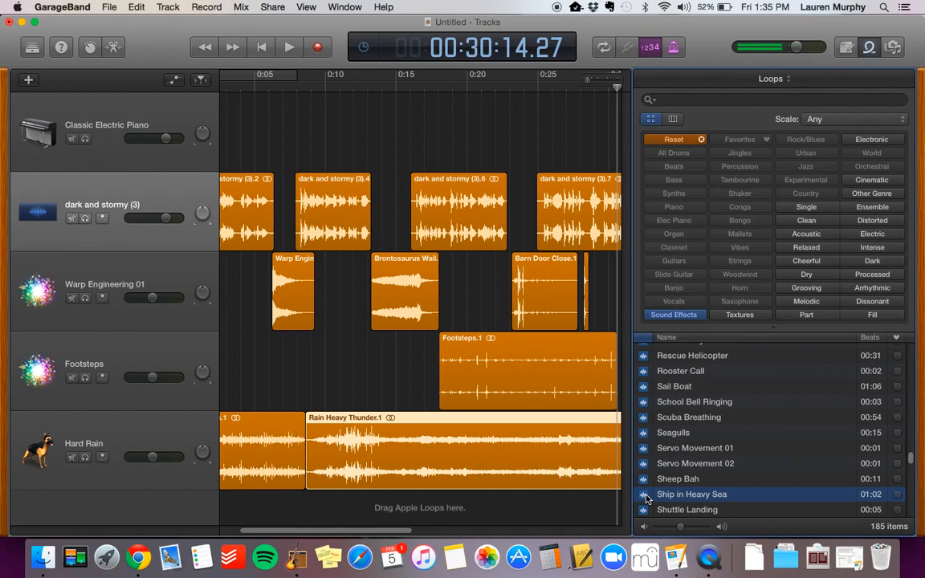
Step: Browse the rest of the sound effects list to its end, auditioning Super Stager and Walkie Talkie Static
scroll(646, 497, down, 8)
scroll(646, 497, down, 5)
scroll(646, 497, down, 4)
scroll(646, 498, down, 4)
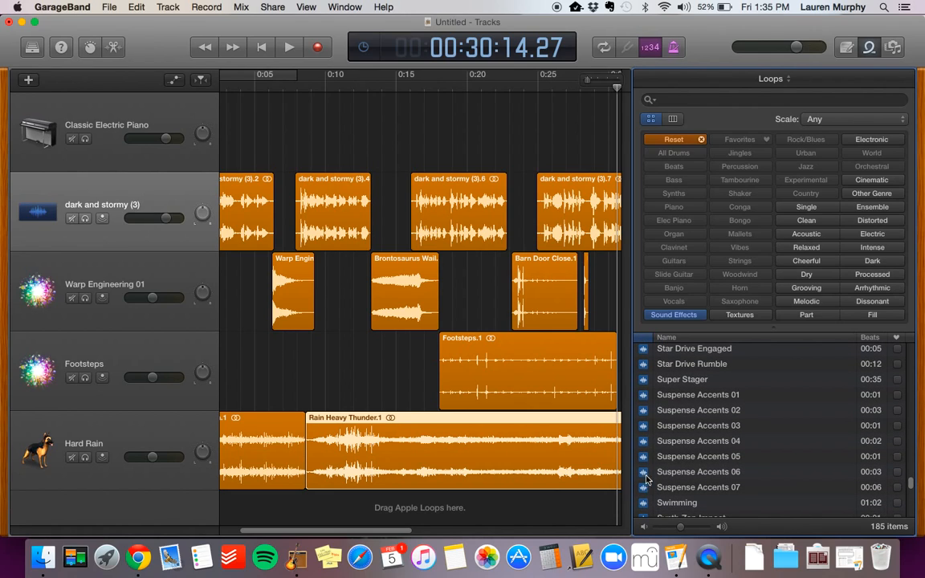
click(647, 383)
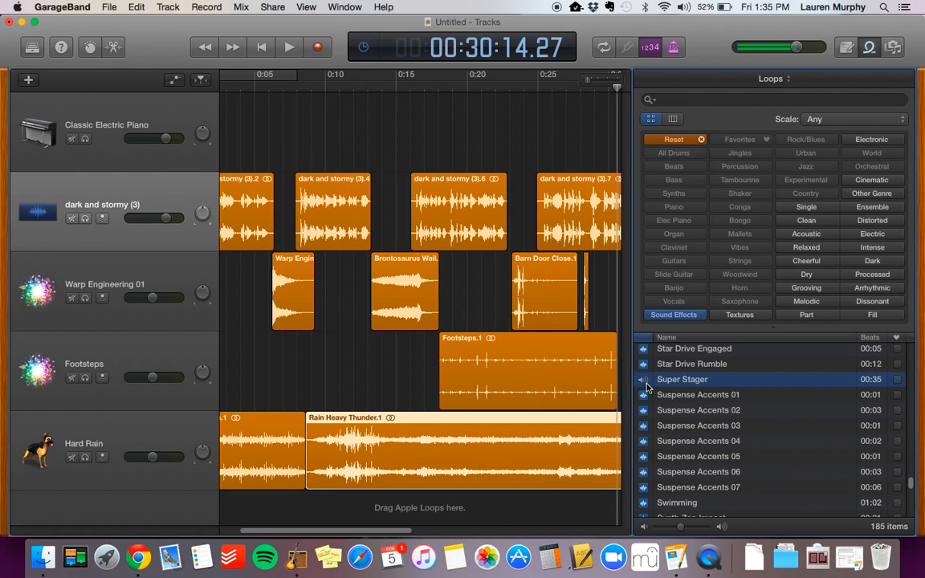
scroll(647, 464, down, 6)
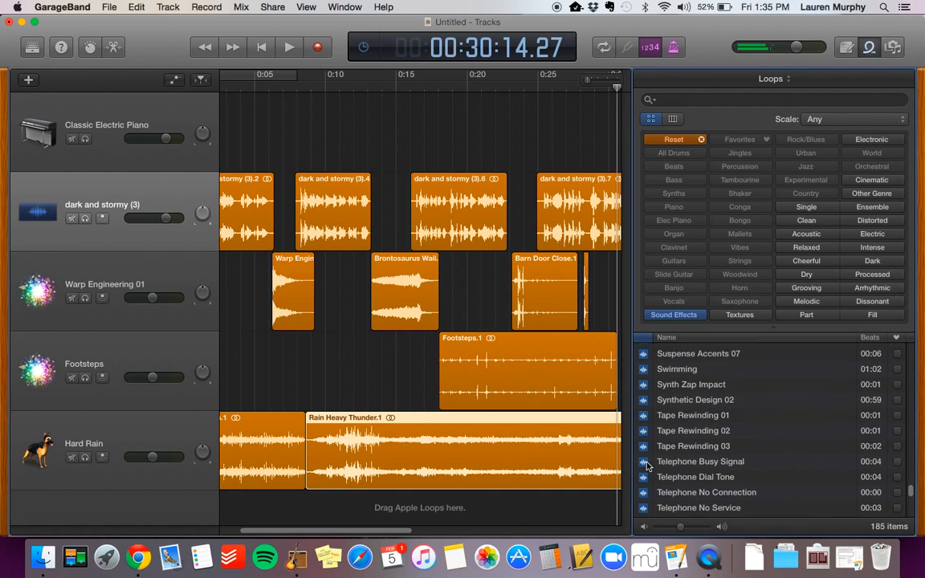
scroll(647, 465, down, 4)
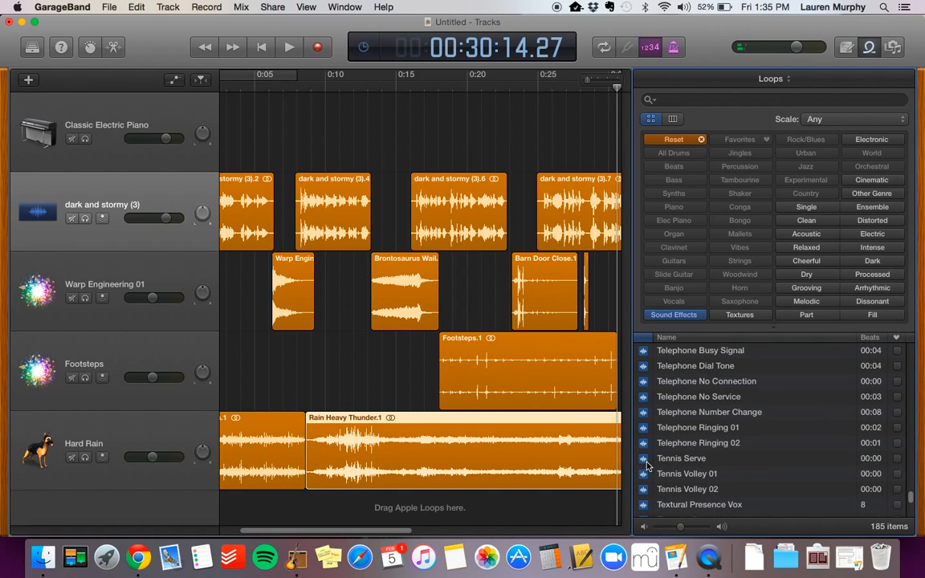
scroll(647, 464, down, 6)
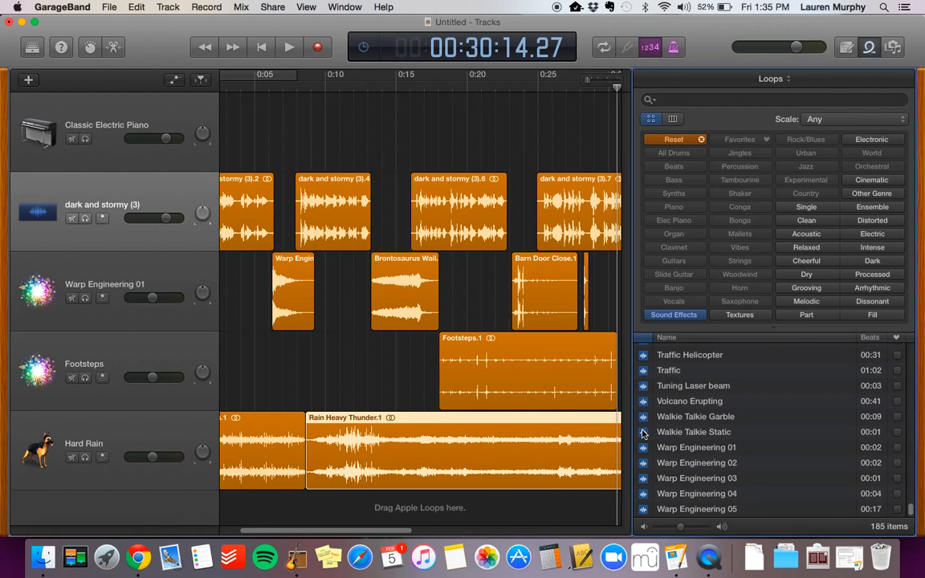
click(642, 434)
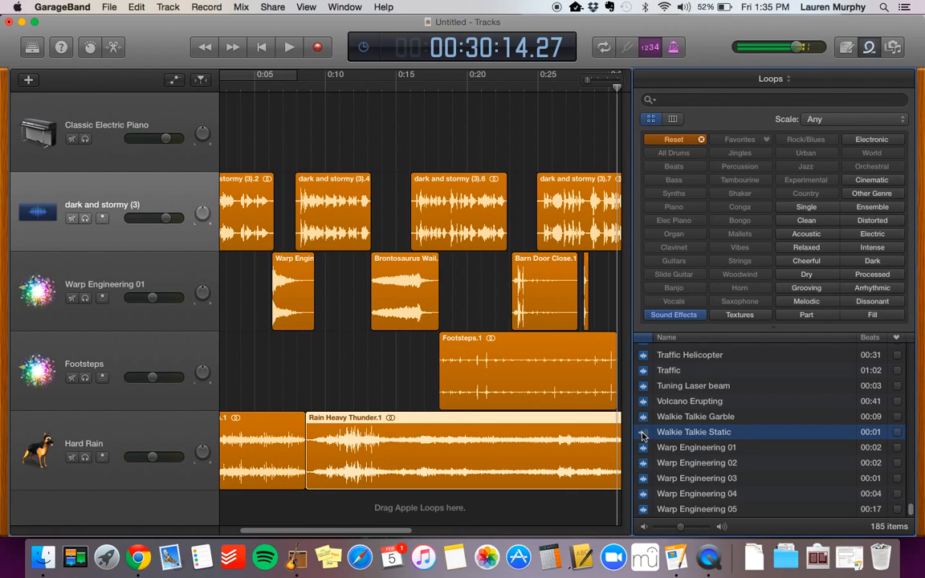
Step: Create a new microphone audio track using Input 1
scroll(515, 382, right, 5)
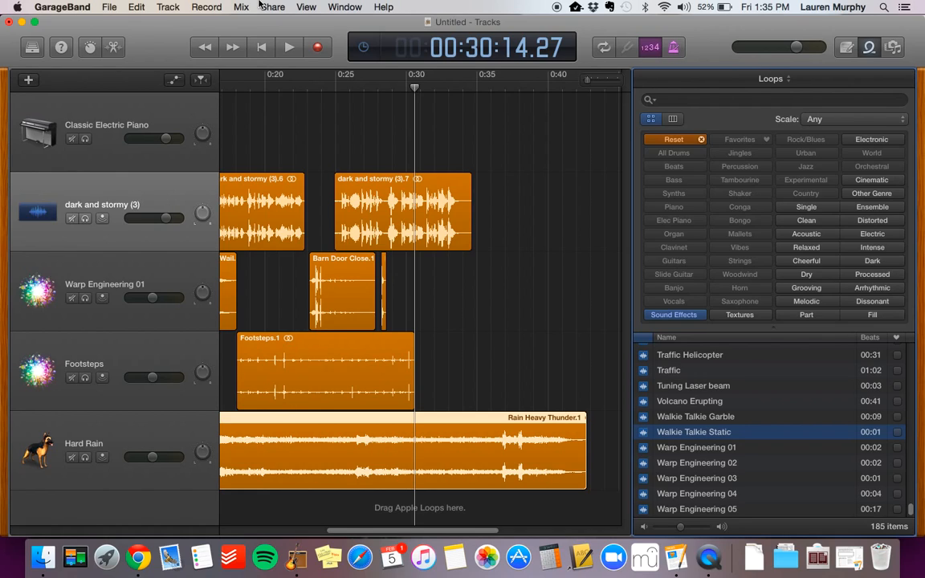
click(170, 8)
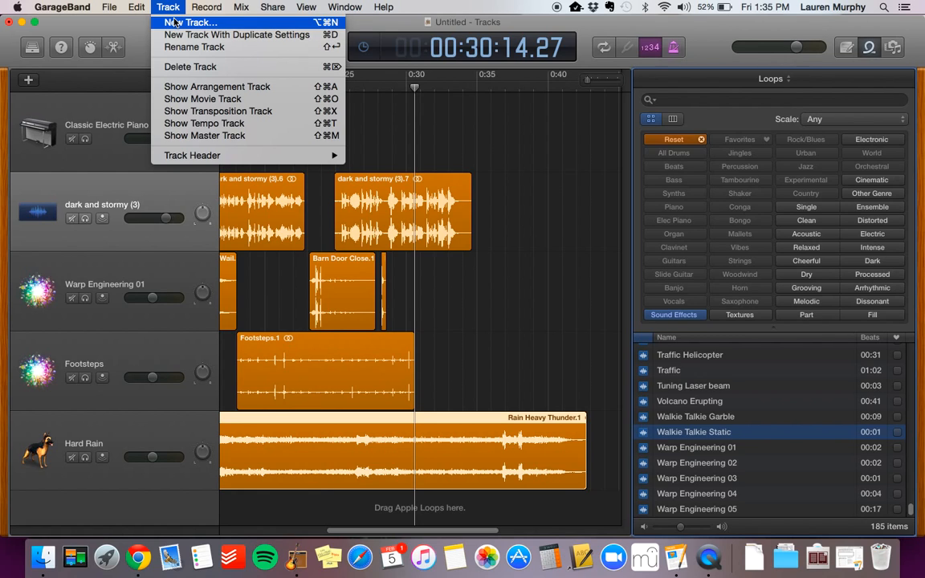
click(173, 22)
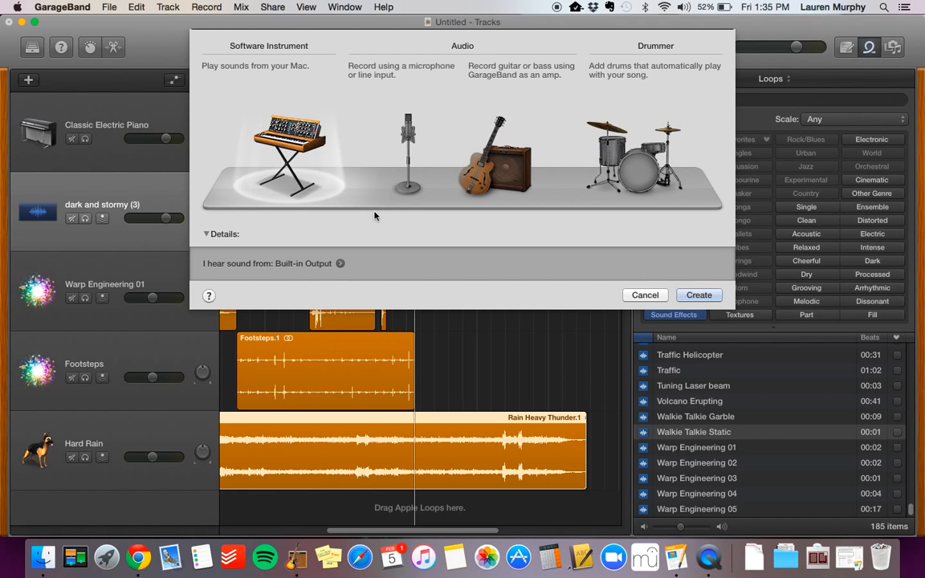
click(407, 193)
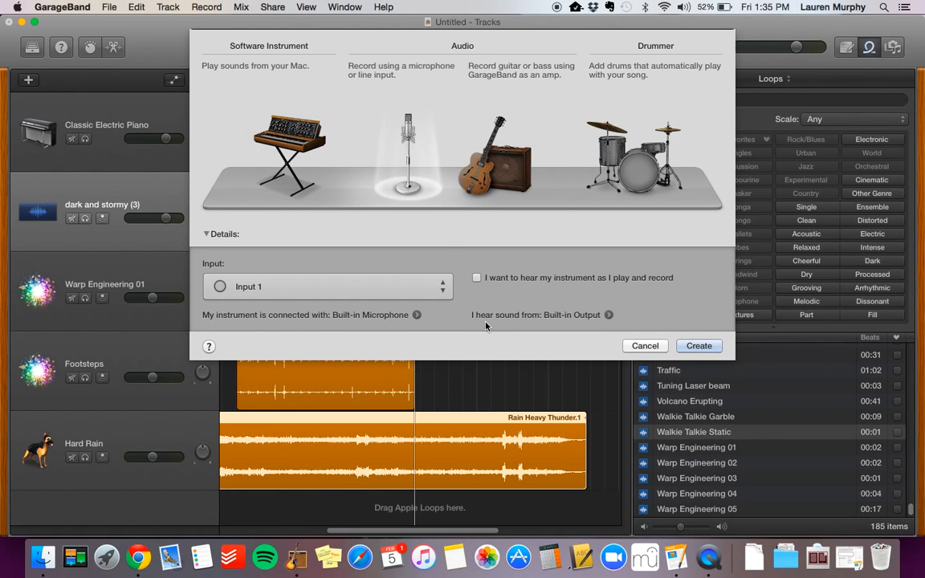
click(696, 346)
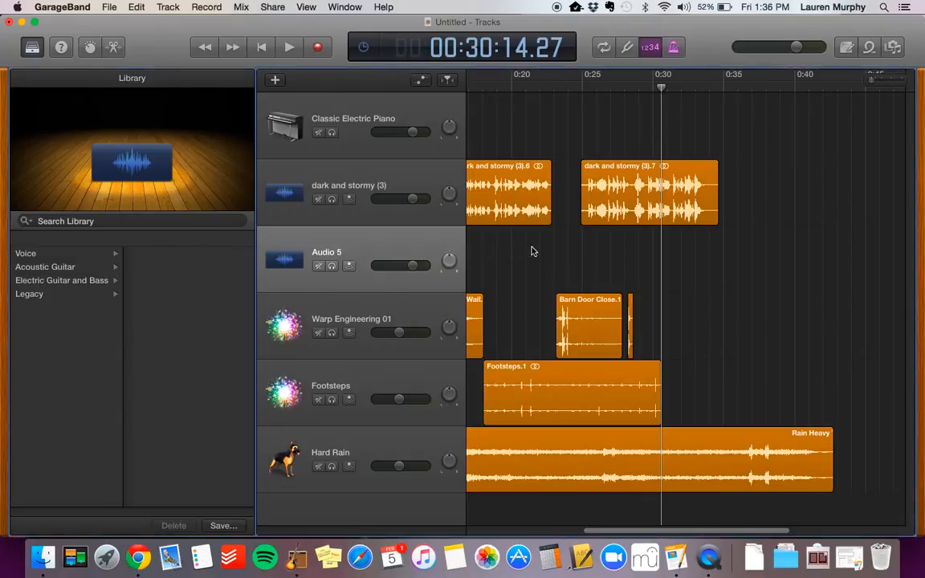
Step: Play the last narration region from about 29 seconds and stop at about 31 seconds
scroll(569, 255, left, 2)
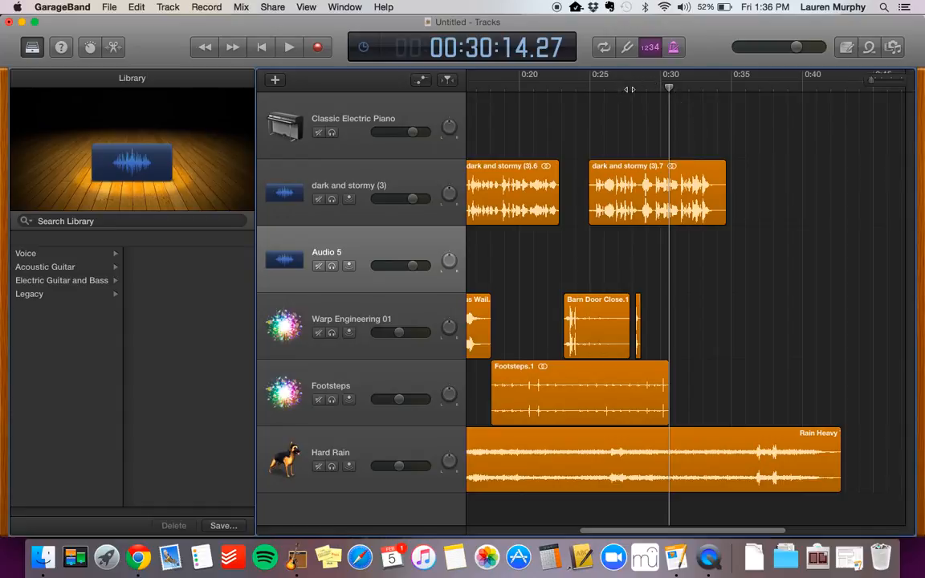
click(649, 86)
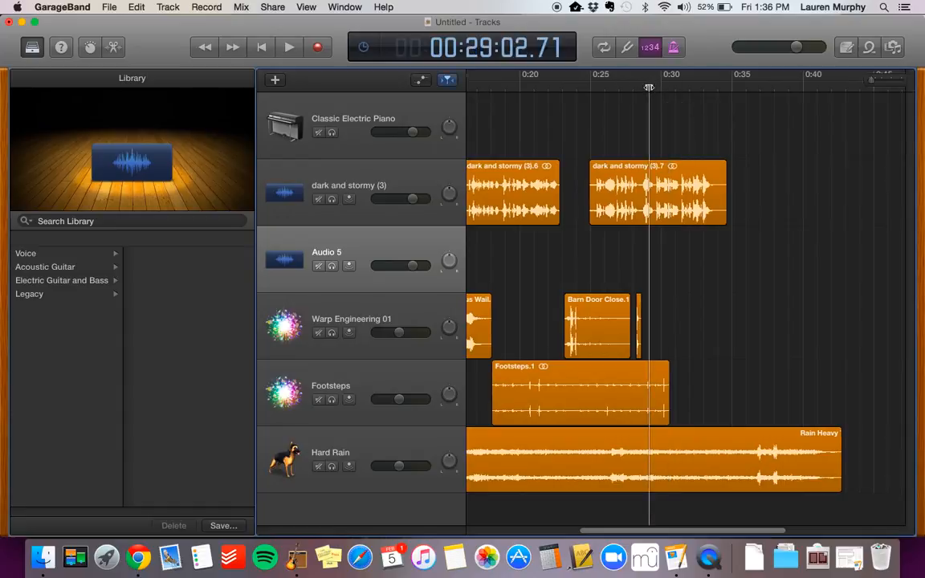
click(289, 47)
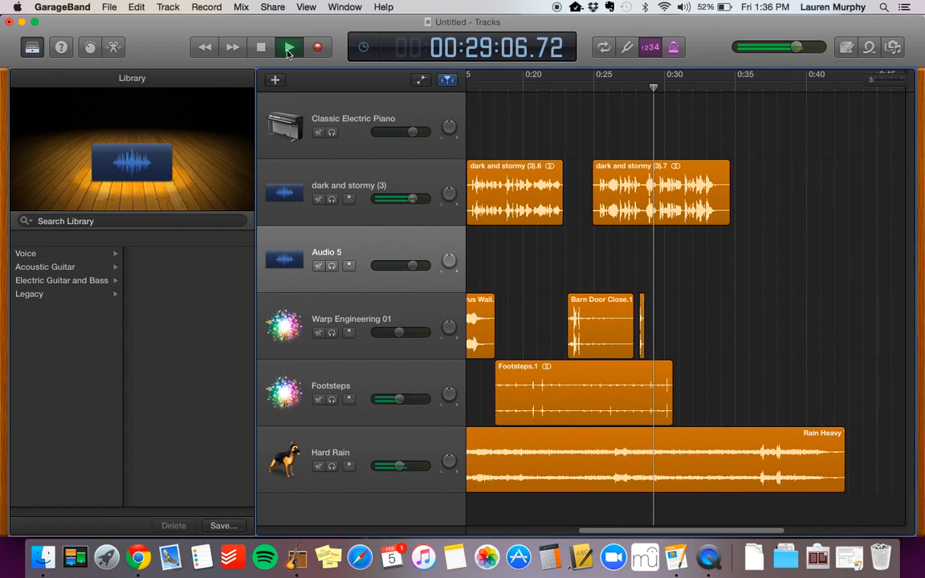
key(space)
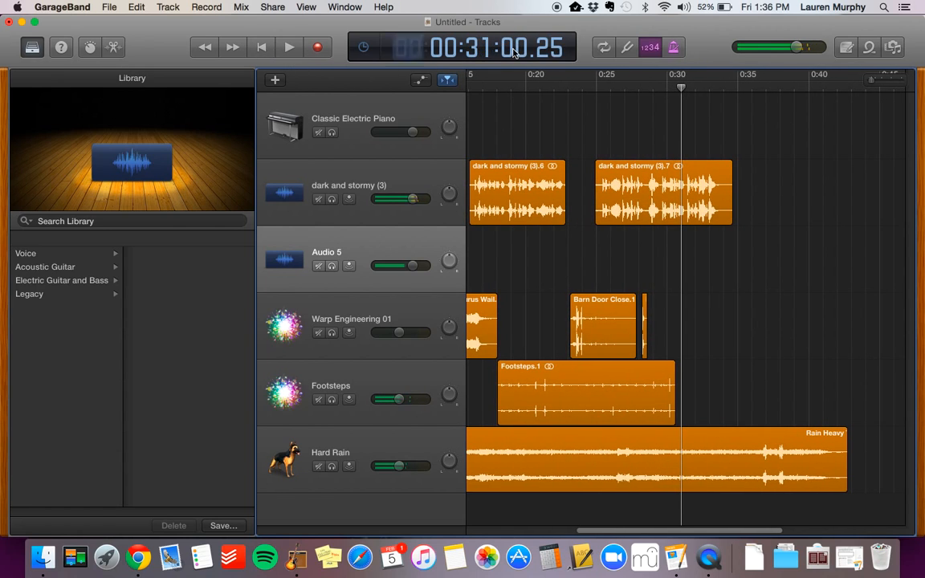
Step: Record a microphone take on the Audio 5 track starting at about 30 seconds
click(667, 88)
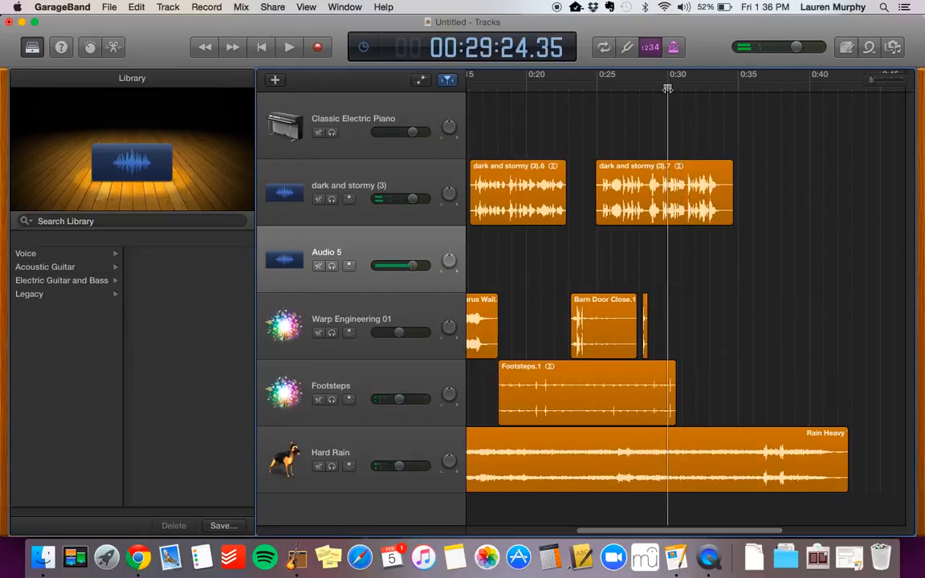
click(648, 47)
click(318, 50)
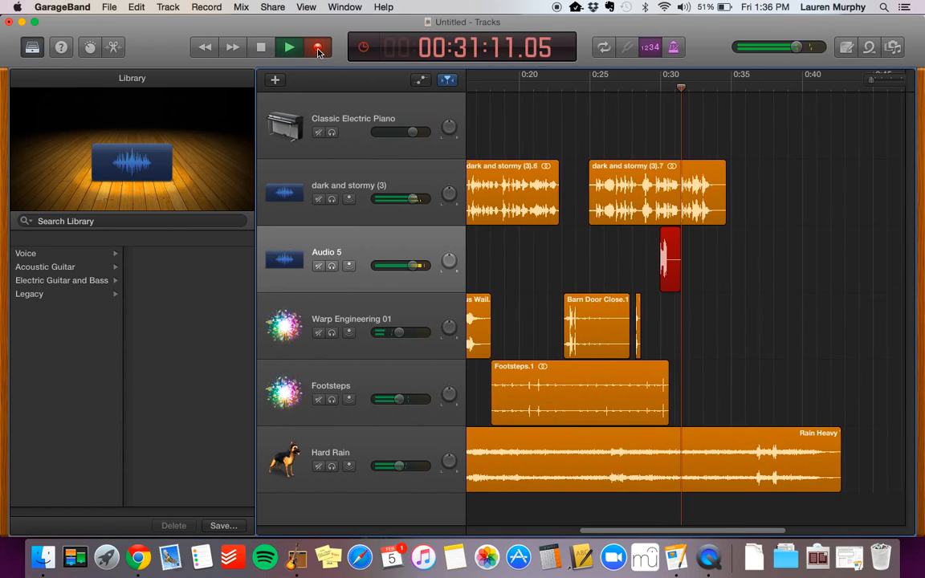
click(279, 48)
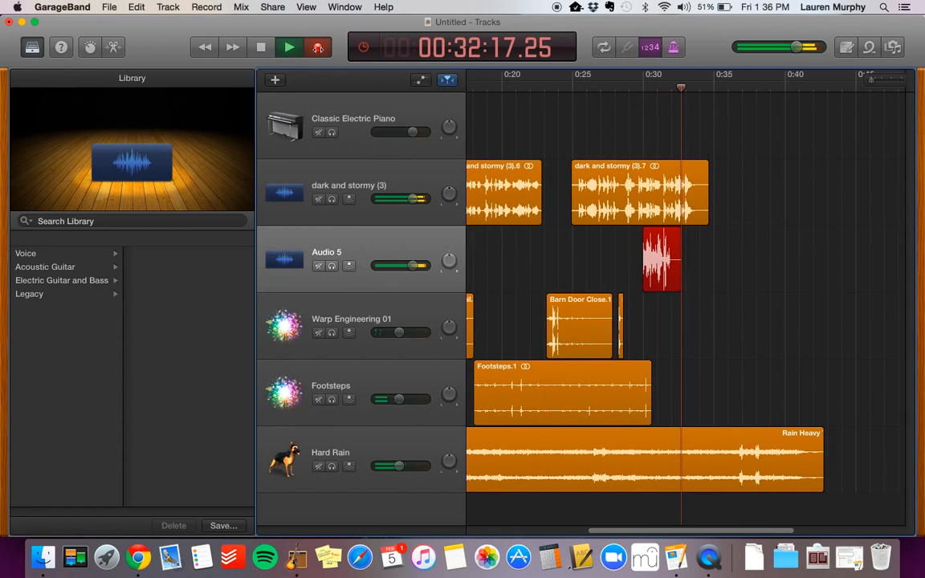
click(277, 50)
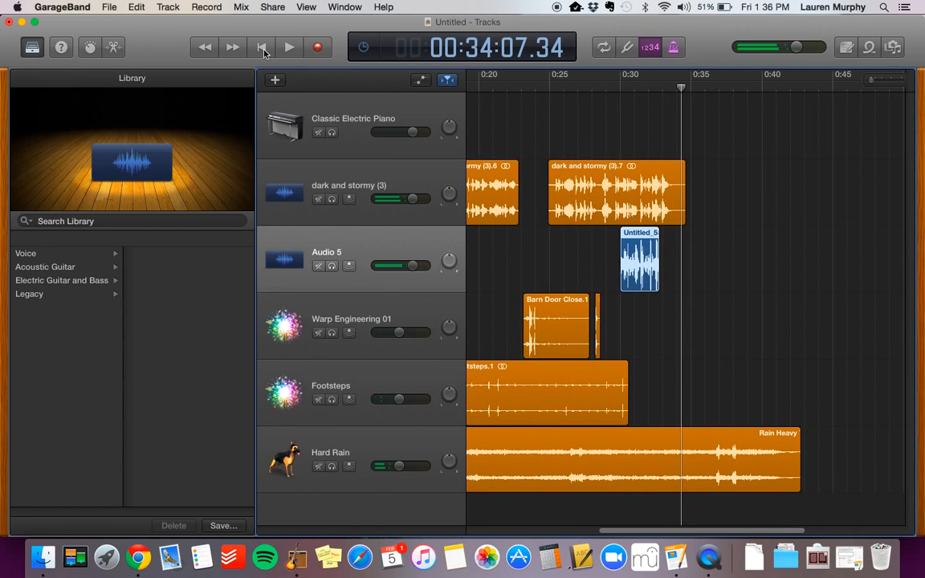
Step: Play back the new microphone recording from about 30 seconds
click(622, 84)
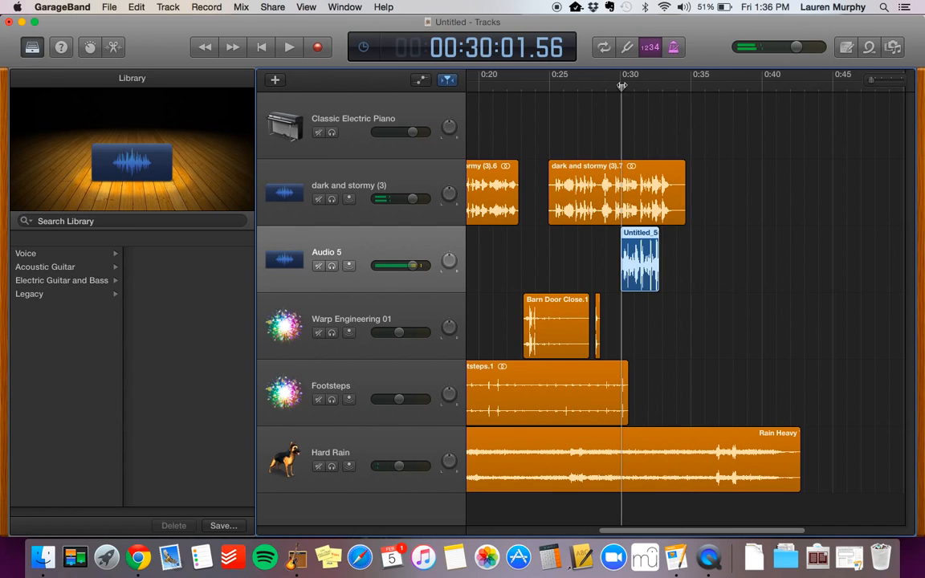
click(286, 52)
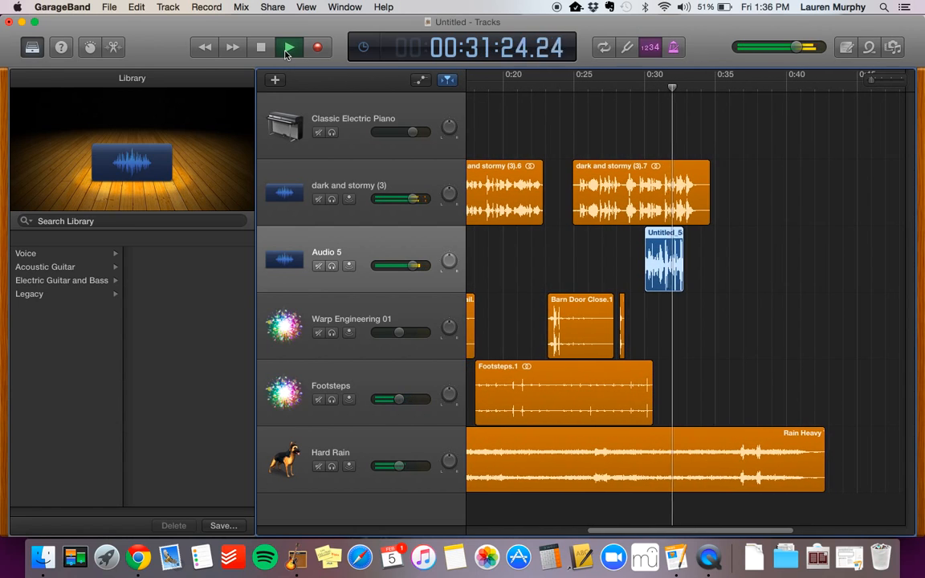
click(261, 49)
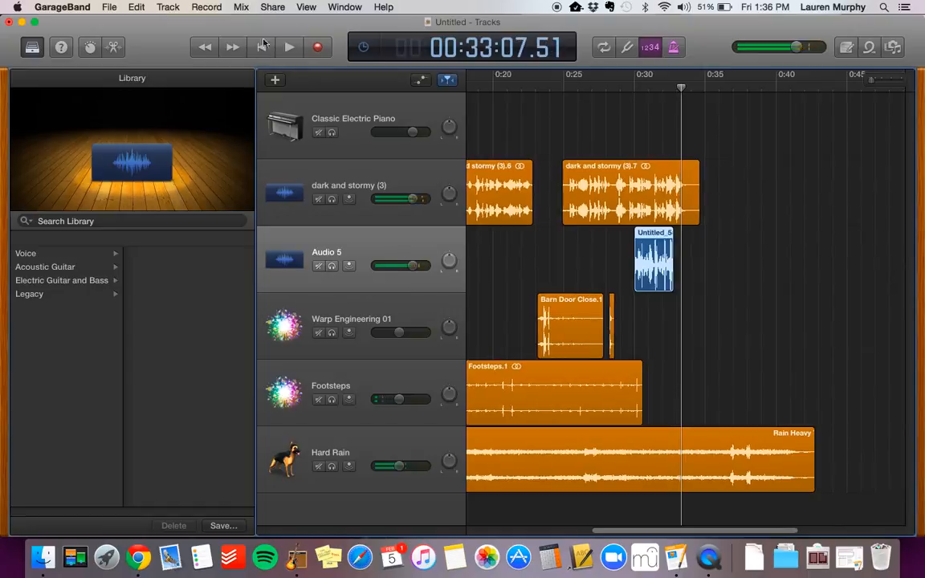
Step: Apply the Deeper Vocal preset from the Experimental voice presets to the Audio 5 track
click(622, 87)
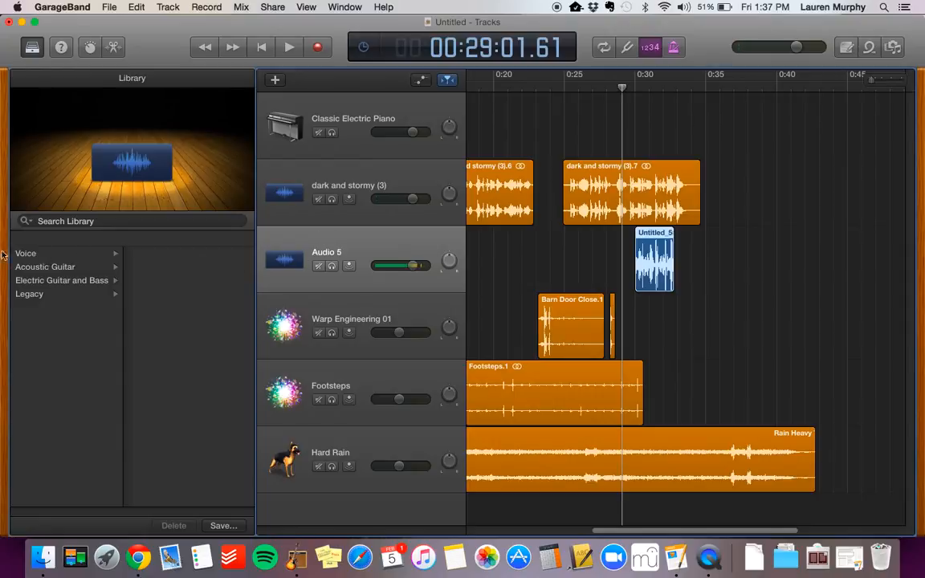
click(28, 254)
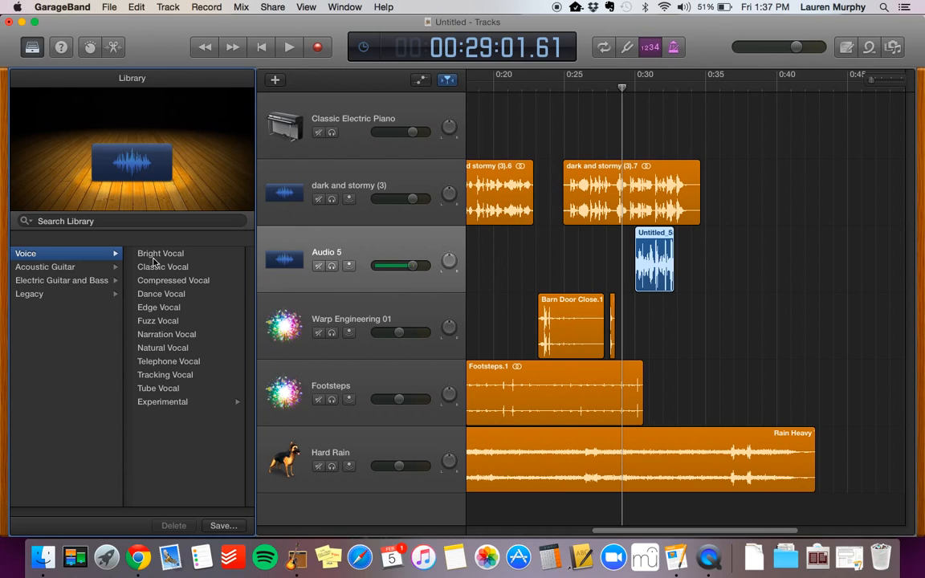
click(163, 403)
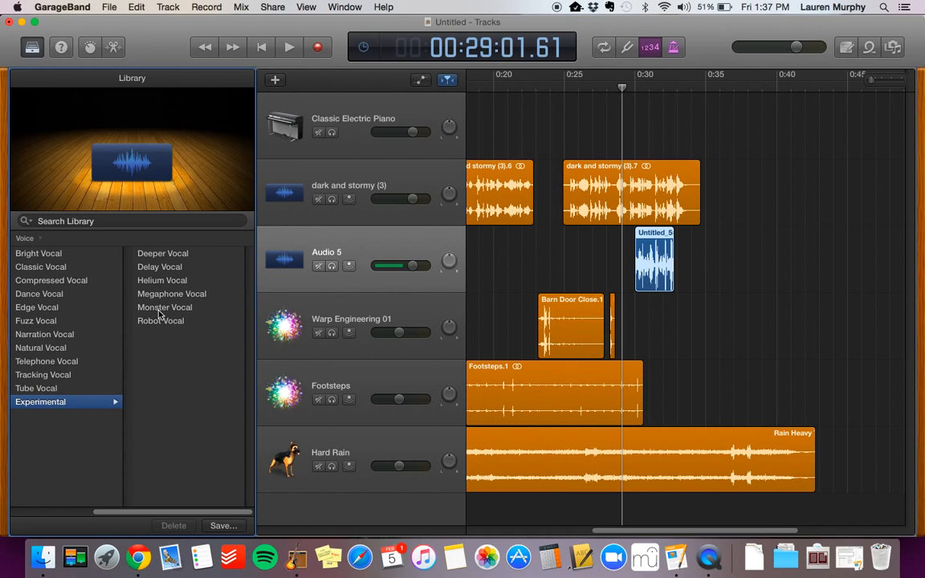
click(162, 254)
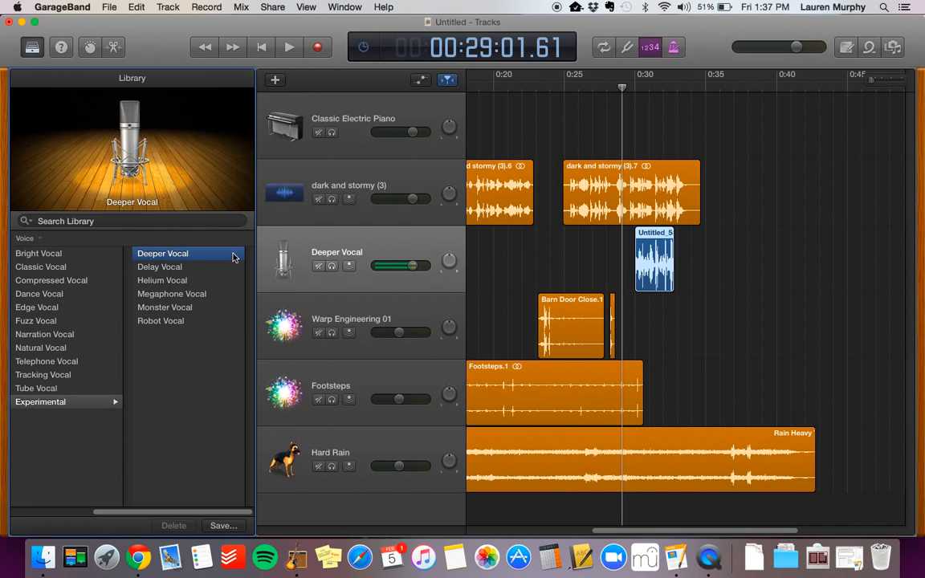
Step: Play the recording with its Deeper Vocal effect from about 29 seconds
click(290, 49)
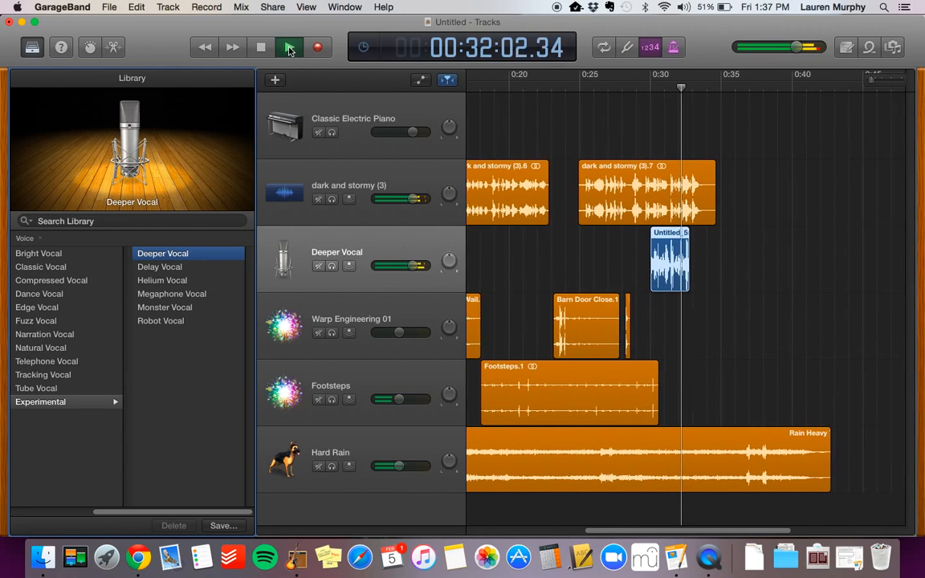
click(263, 49)
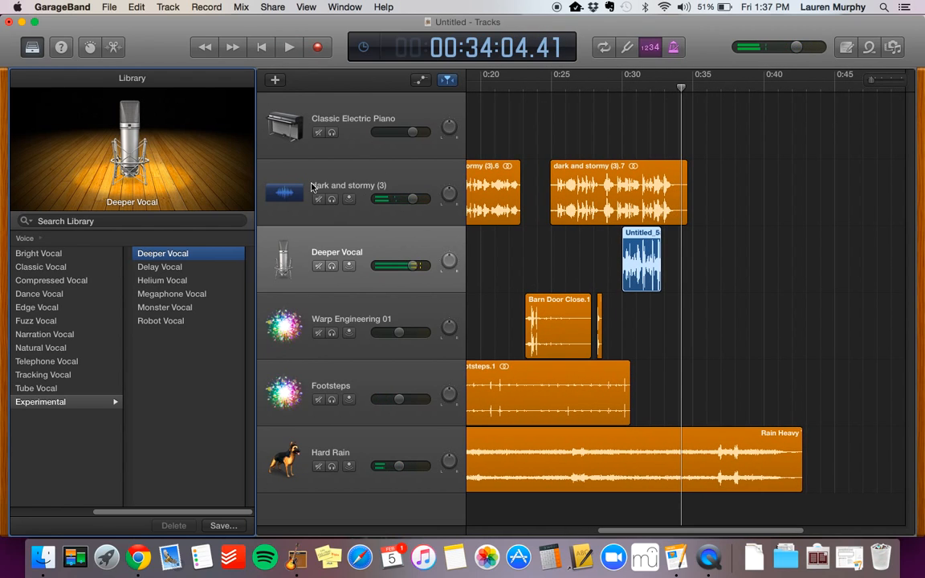
Step: Set the Deeper Vocal track's volume to -1.2 dB and play from the start of the last narration region
click(345, 175)
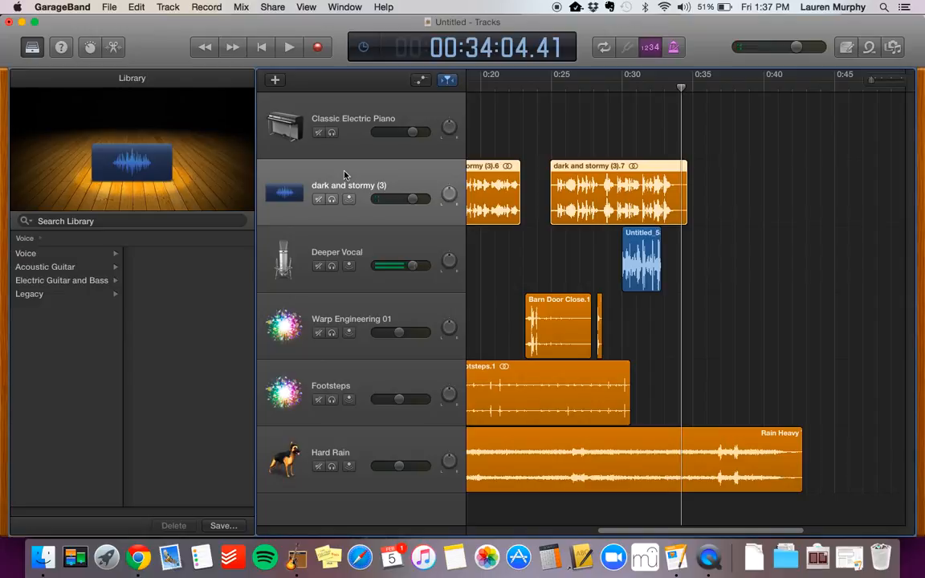
click(422, 242)
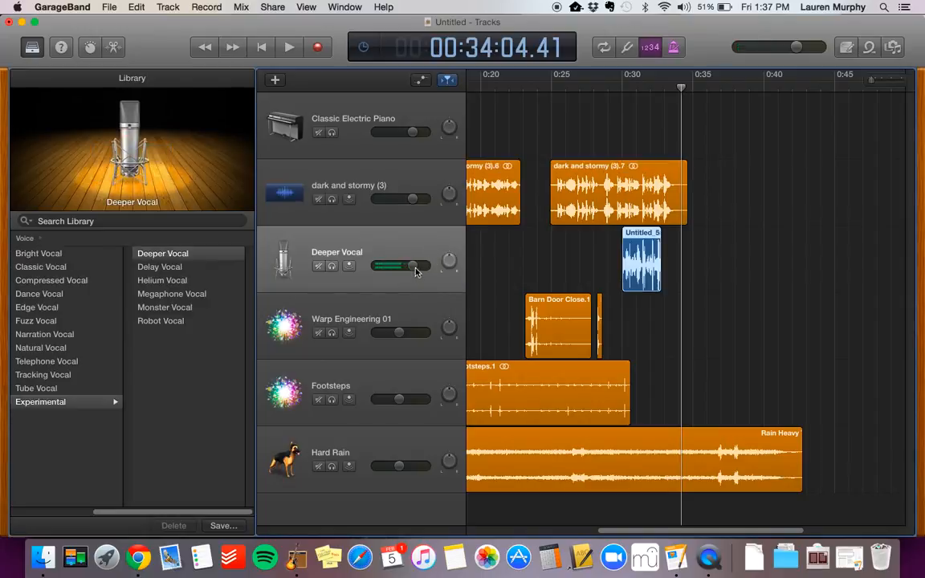
drag(414, 271, 413, 271)
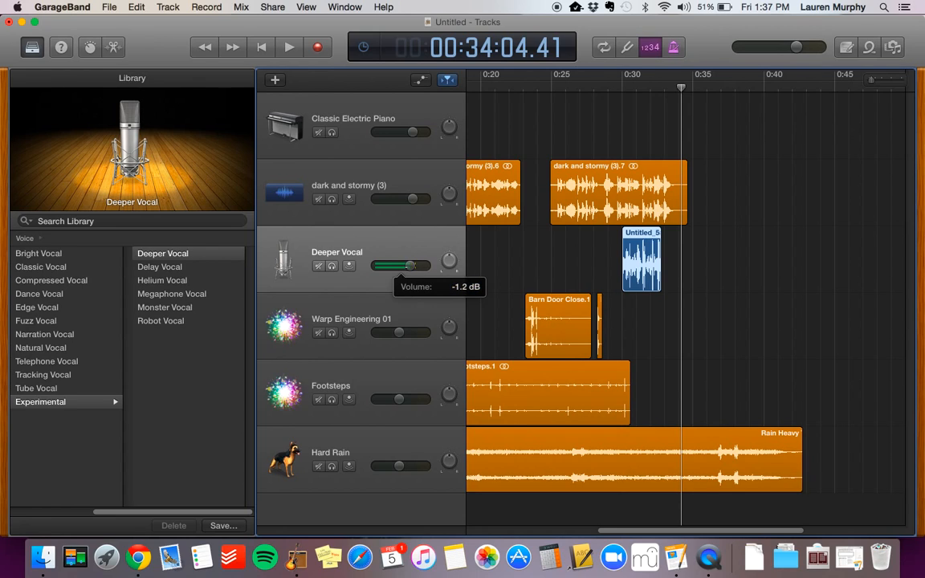
click(551, 91)
click(290, 48)
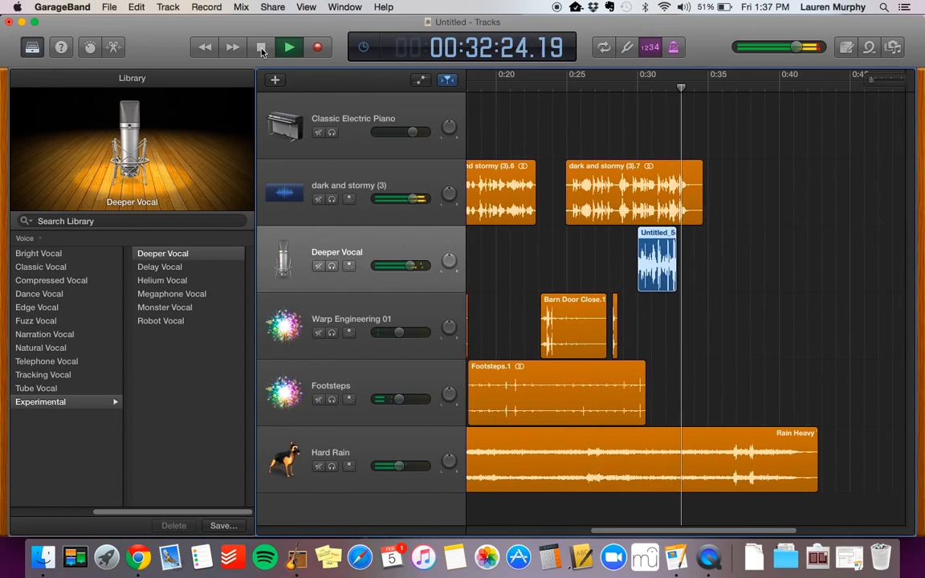
click(261, 49)
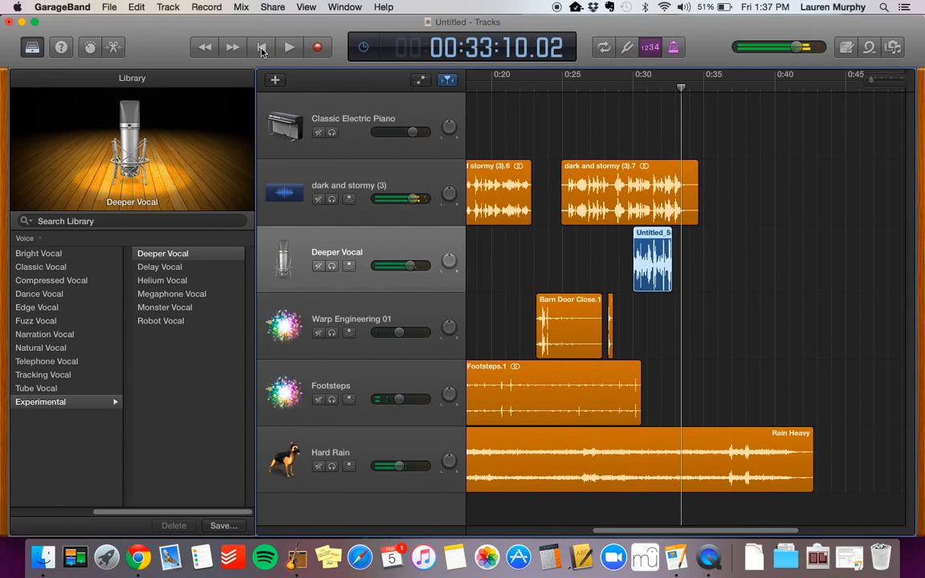
Step: Turn on input monitoring for the Deeper Vocal track, accept the feedback warning and play from just before the recording
click(349, 267)
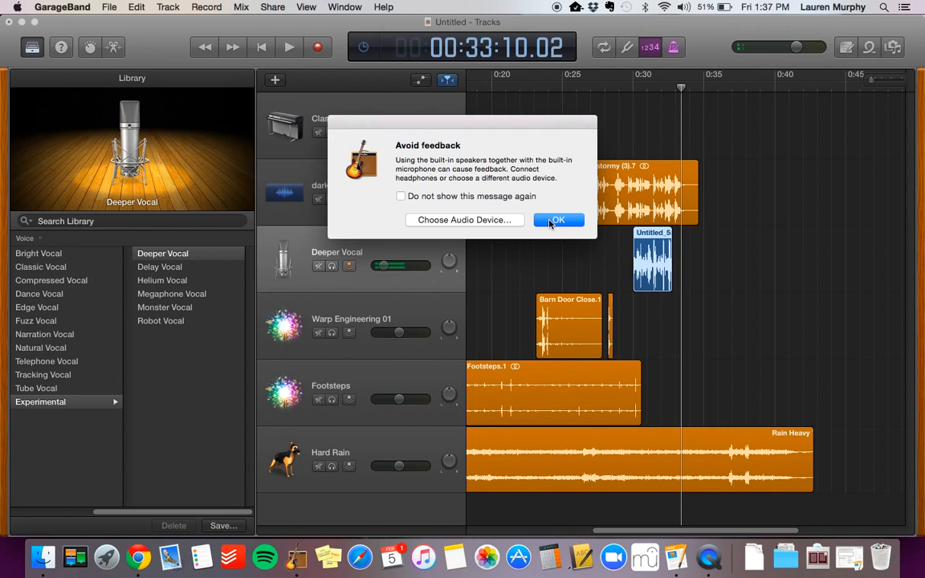
click(554, 220)
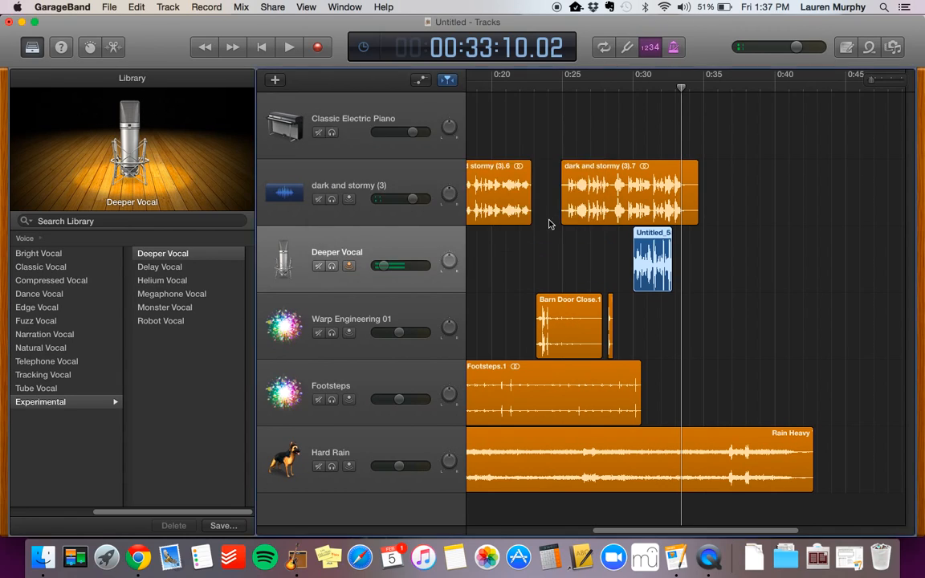
click(632, 85)
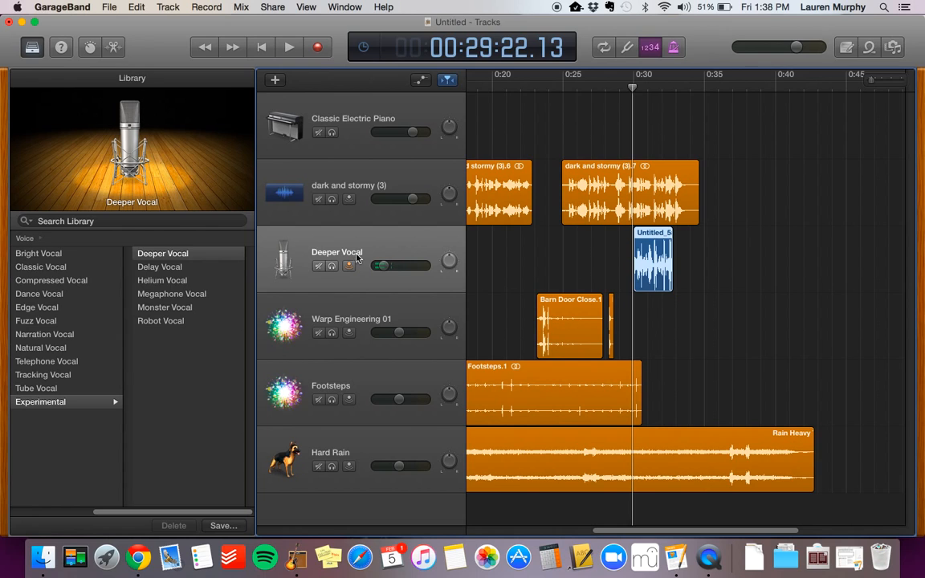
click(294, 52)
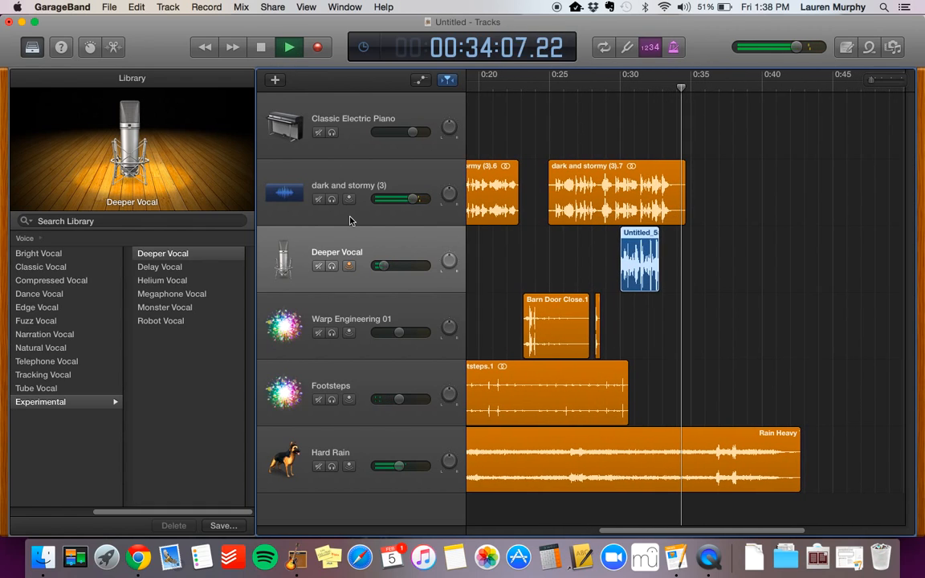
key(space)
Step: Raise the Deeper Vocal track's volume to -15.6 dB and play the mix from about 27 seconds
drag(386, 269, 401, 268)
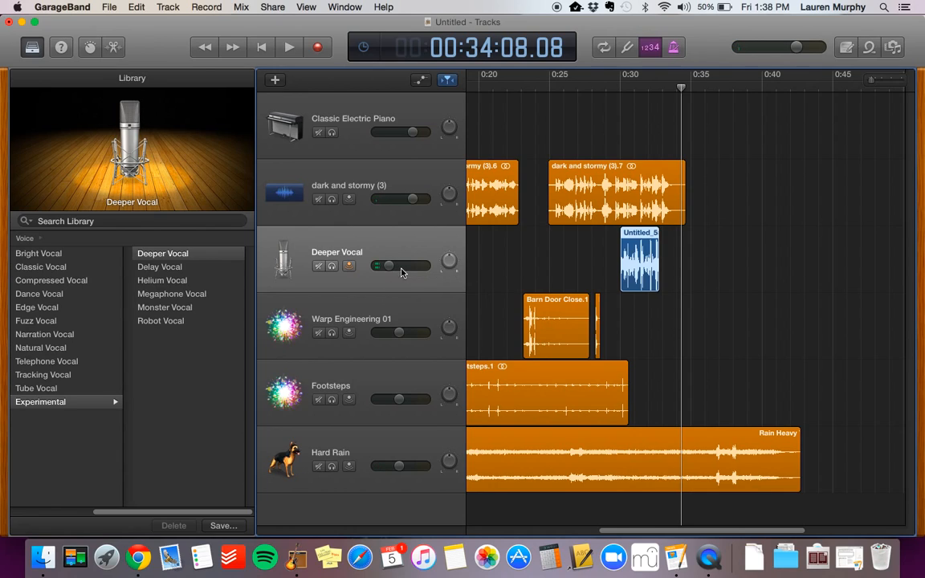
click(583, 86)
click(290, 49)
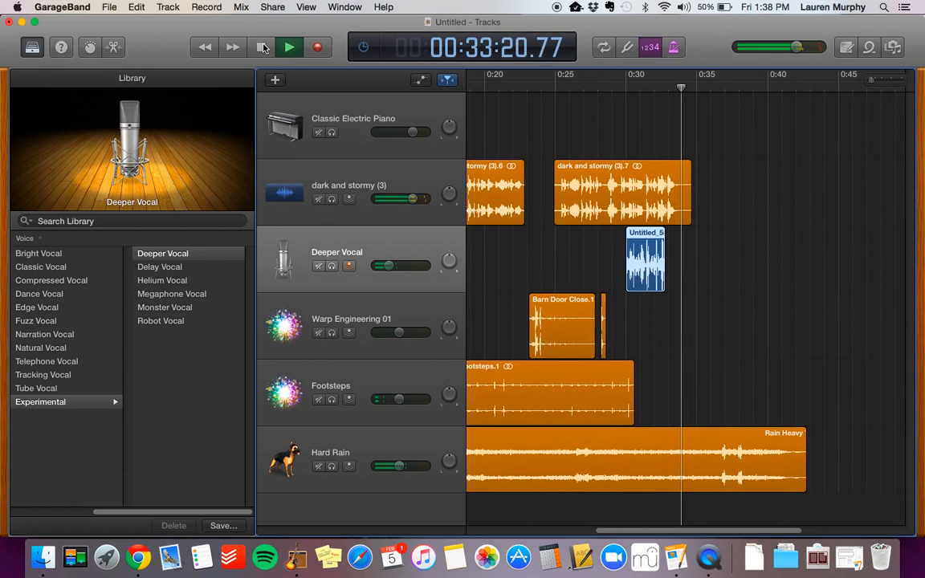
click(263, 49)
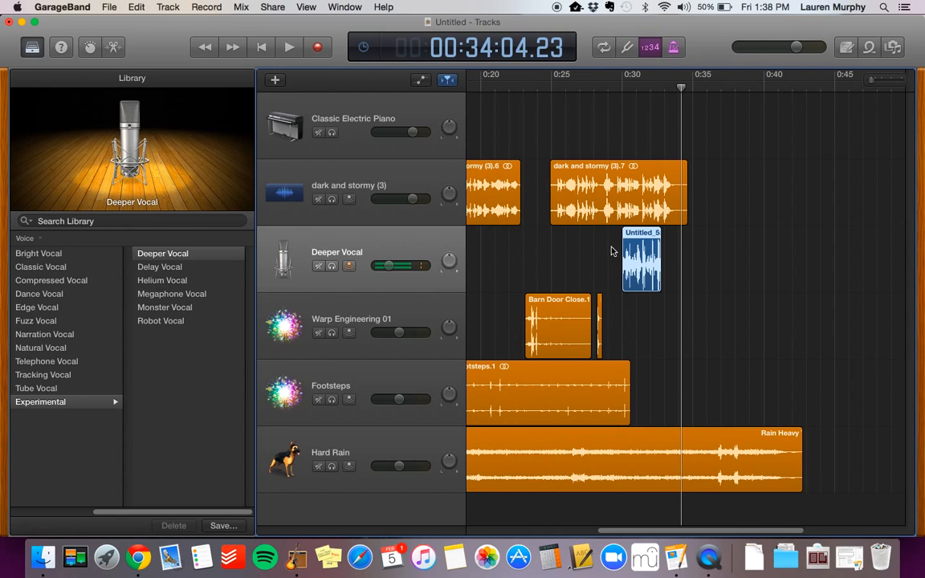
Step: Raise the Deeper Vocal track's volume slightly and turn off its input monitoring
click(388, 272)
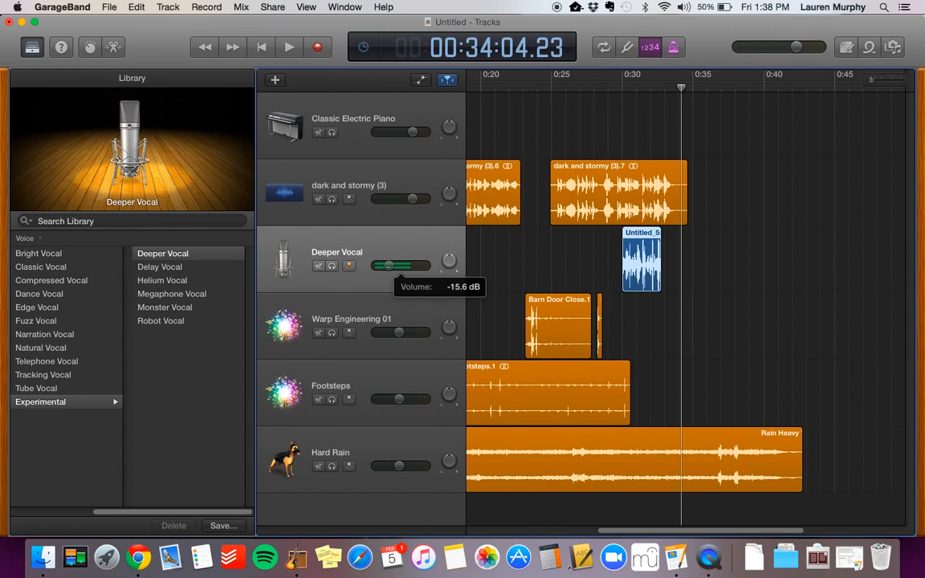
drag(393, 265, 398, 266)
click(348, 266)
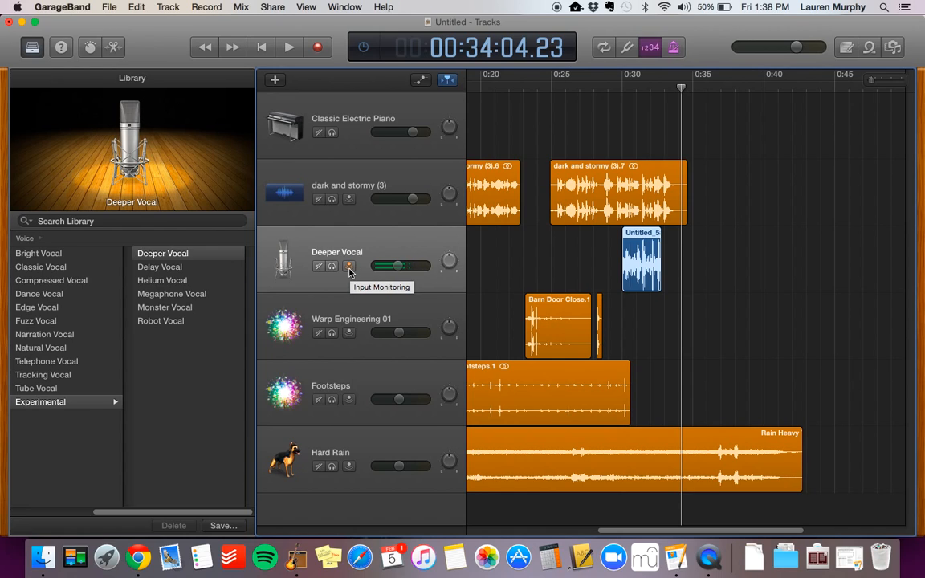
click(349, 266)
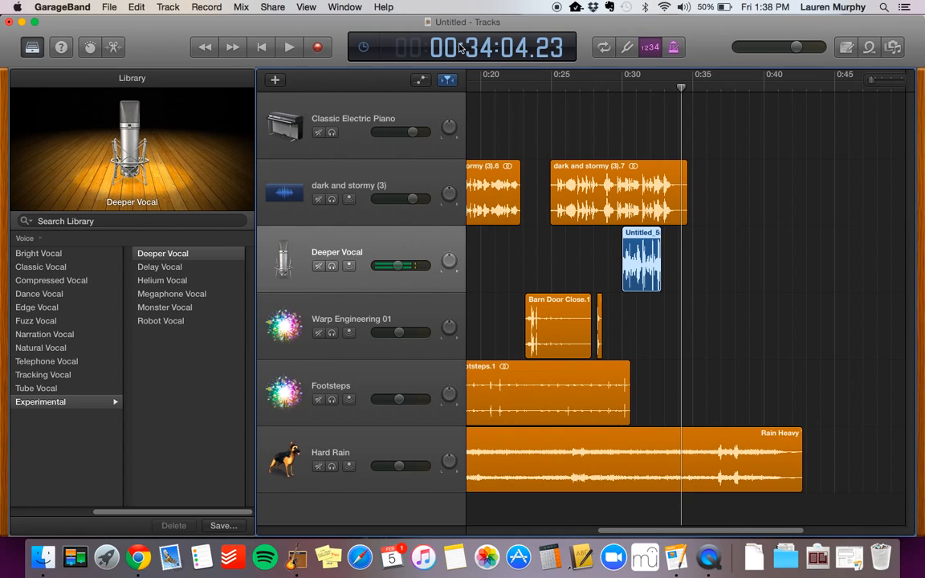
Step: Delete the recorded region from the Deeper Vocal track
click(609, 83)
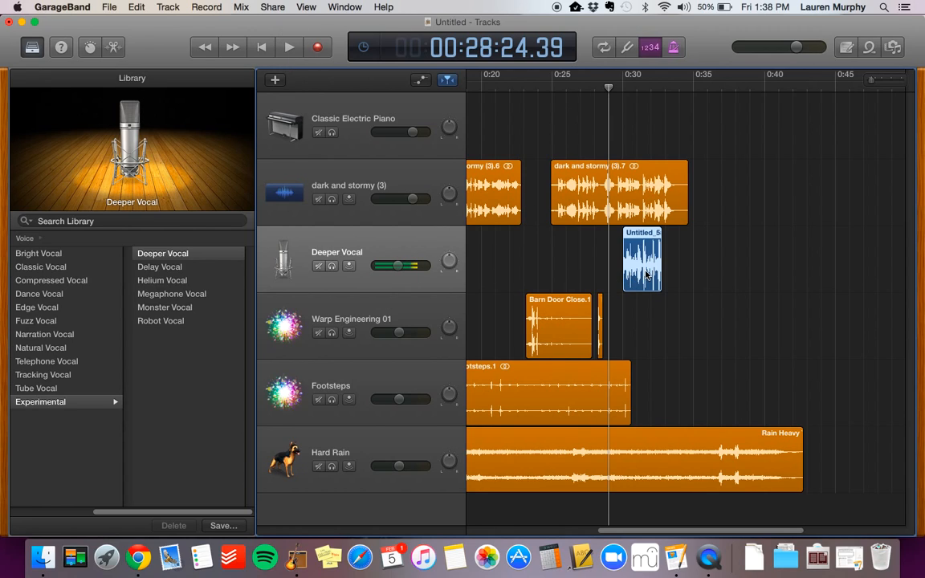
key(Delete)
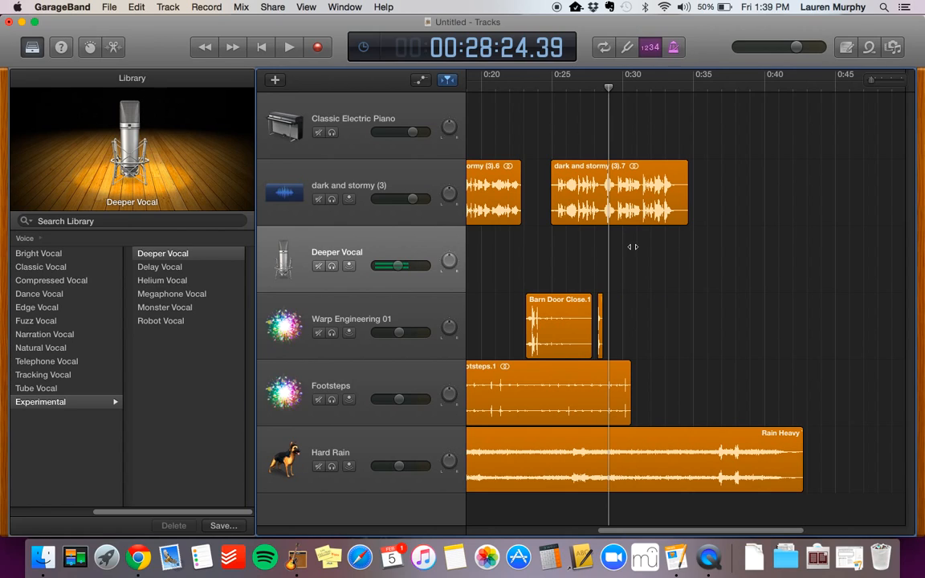
Step: Record a new take from about 30 seconds with the Deeper Vocal track soloed, and turn its solo off after recording
drag(608, 88, 623, 86)
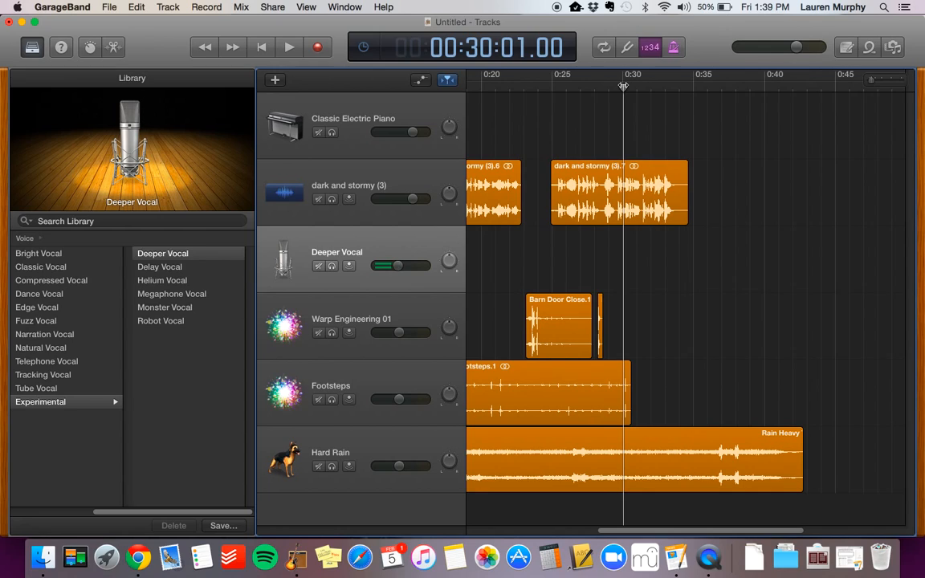
click(331, 268)
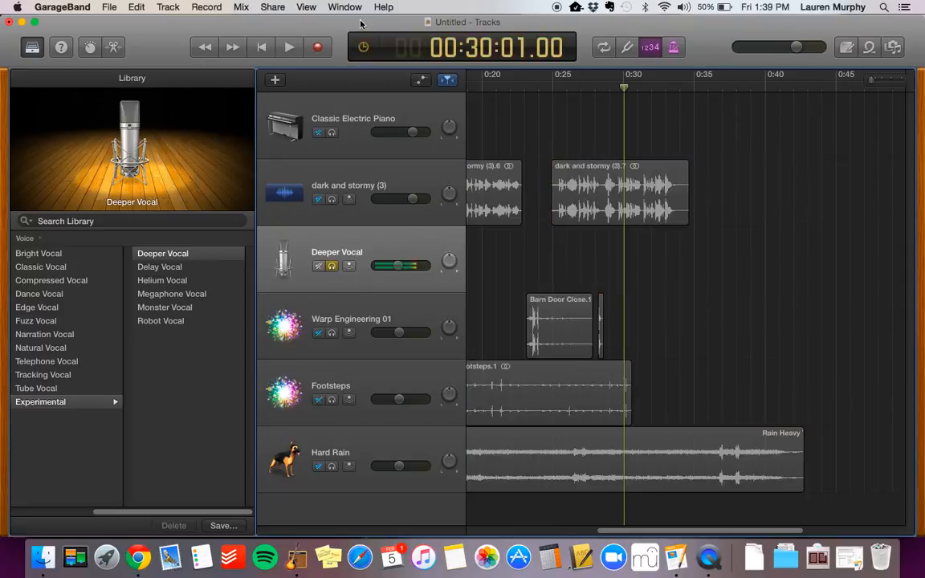
click(320, 48)
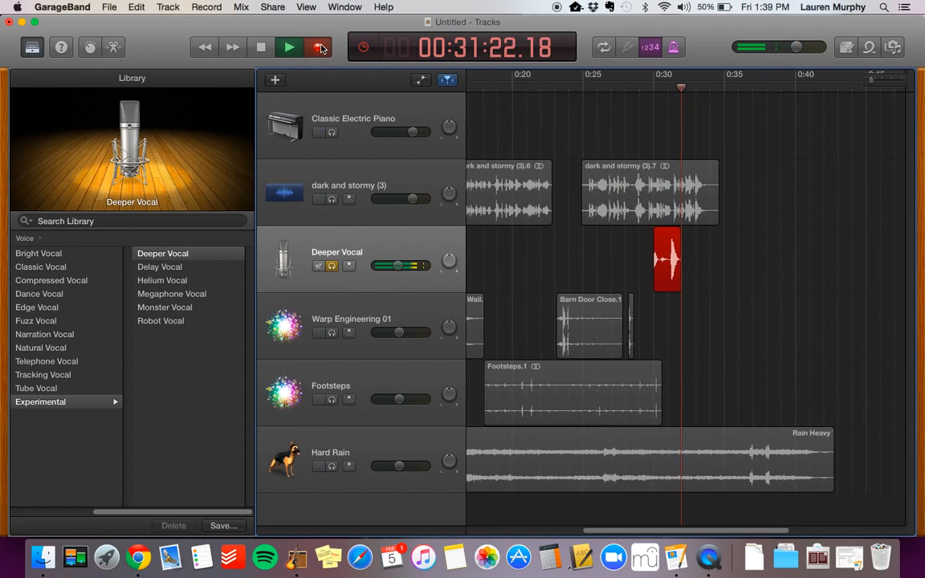
click(320, 49)
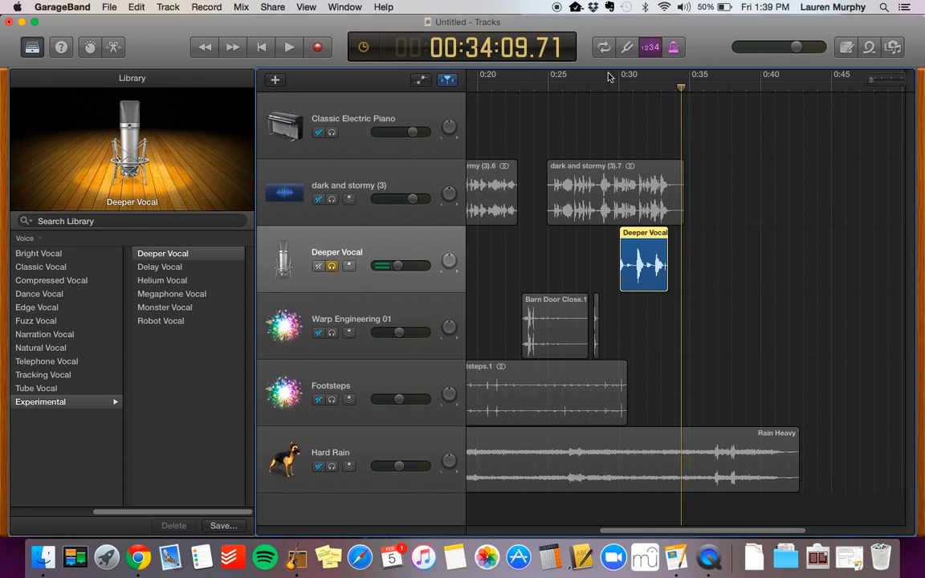
click(331, 267)
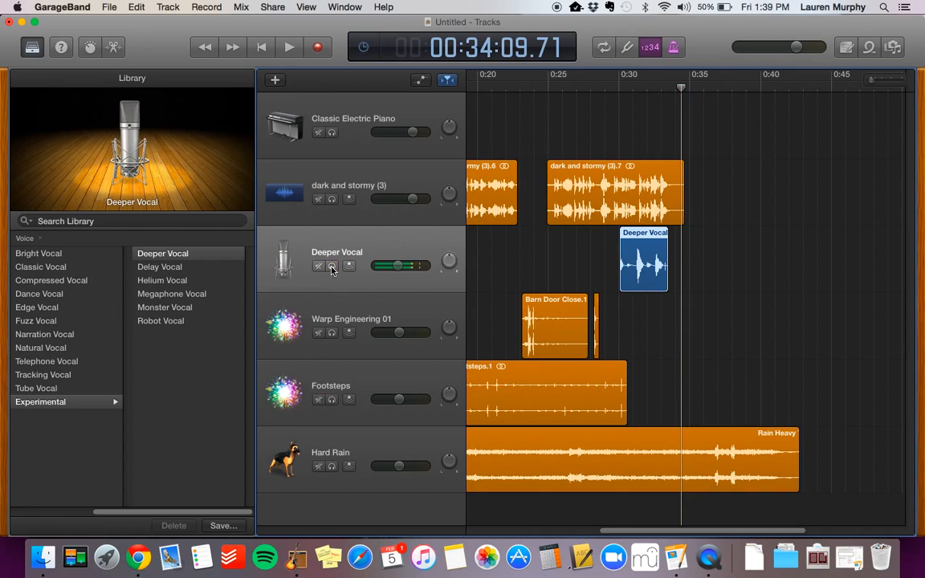
Step: Play the mix from about 29 seconds to check the new Deeper Vocal take
click(618, 83)
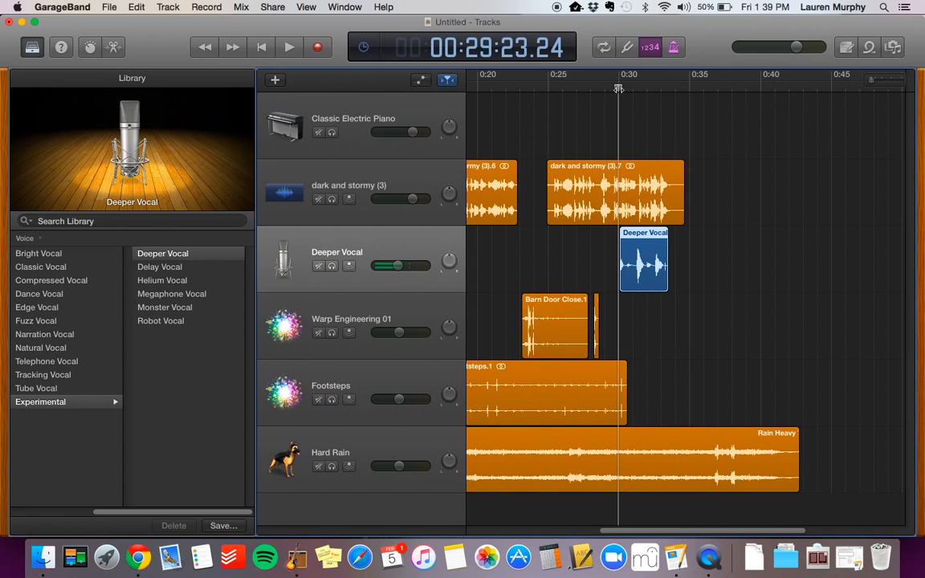
click(294, 48)
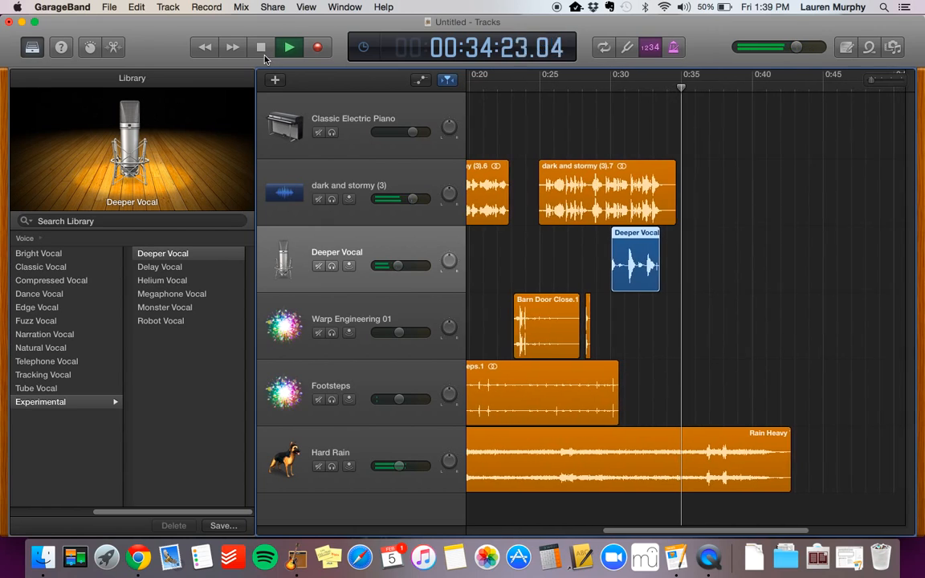
click(260, 48)
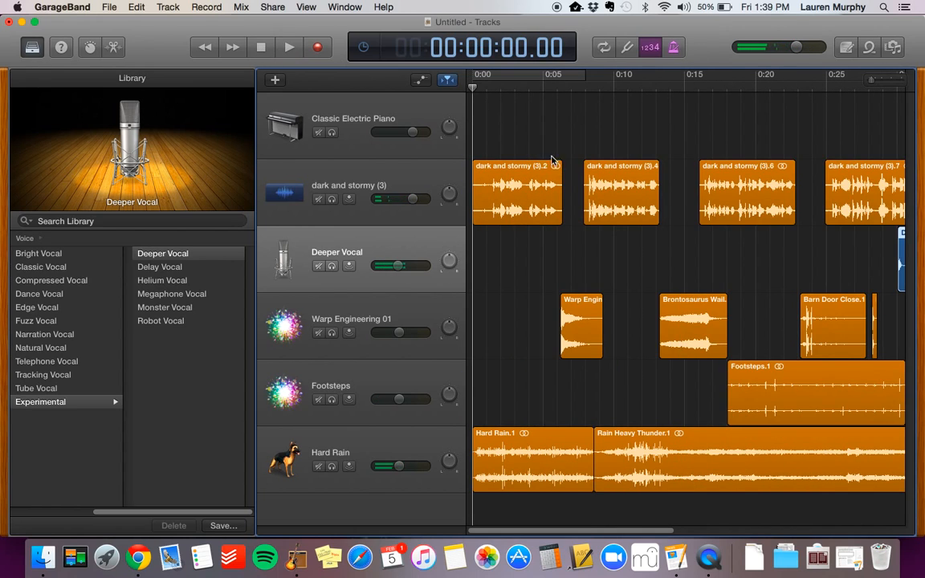
Step: Change the Deeper Vocal track's sound to Monster Vocal and play the mix from about 25 seconds
scroll(560, 168, right, 5)
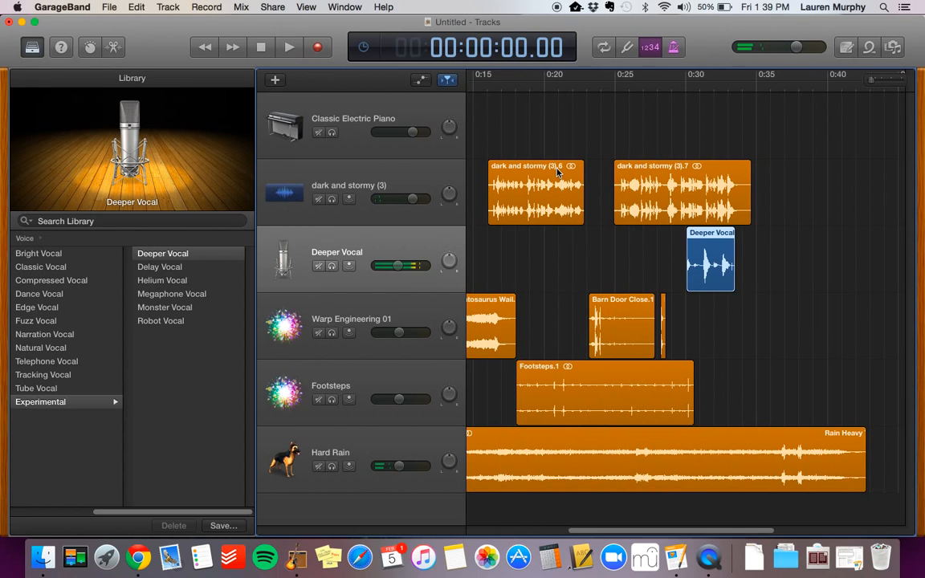
click(688, 82)
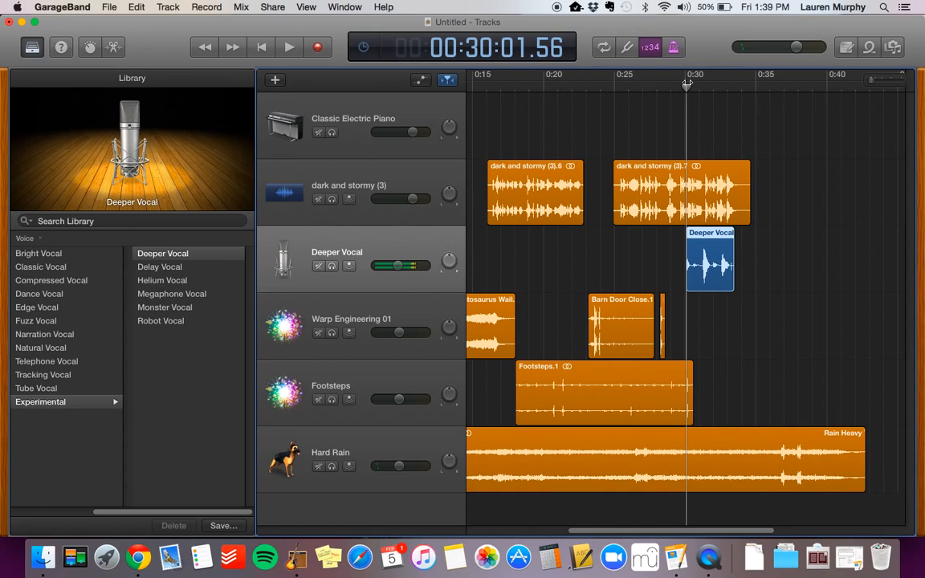
click(166, 308)
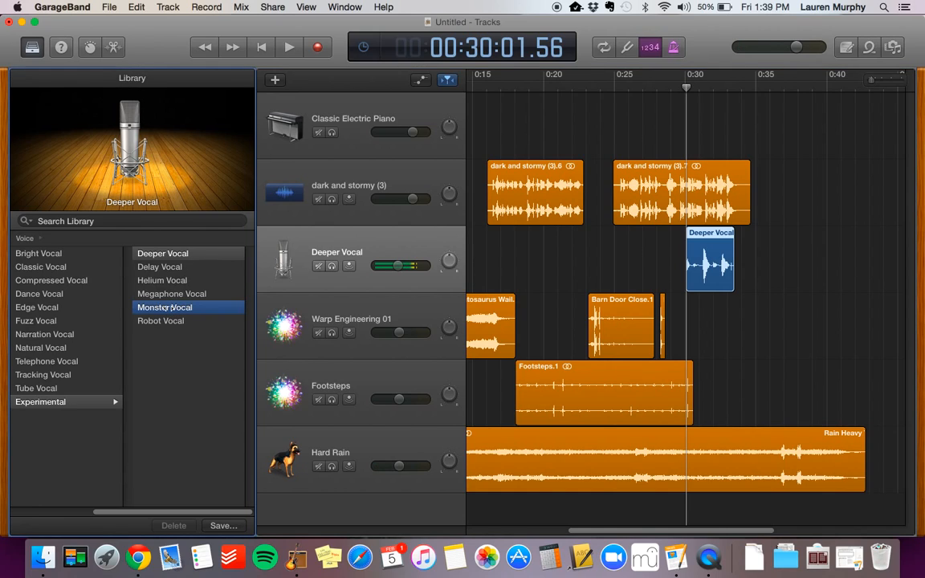
click(615, 80)
click(616, 84)
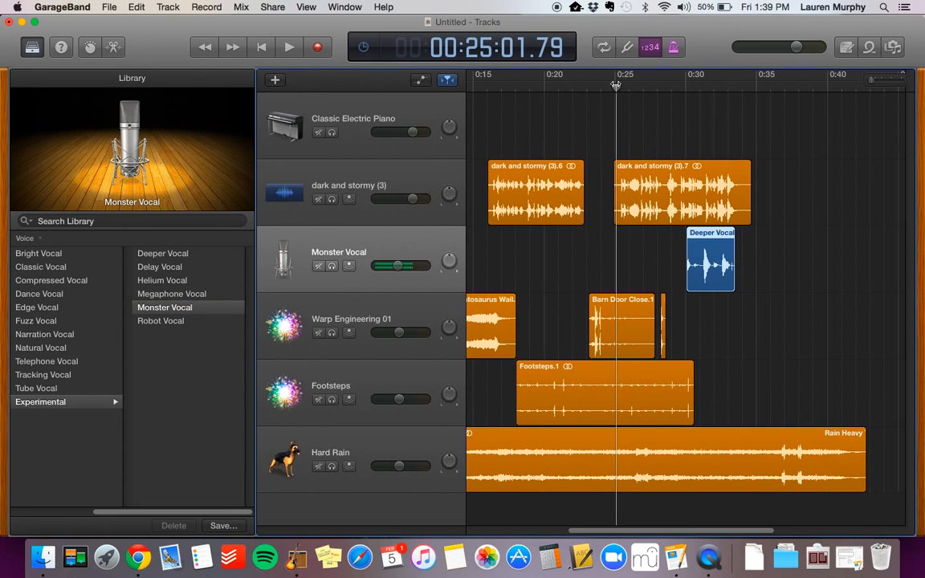
click(287, 48)
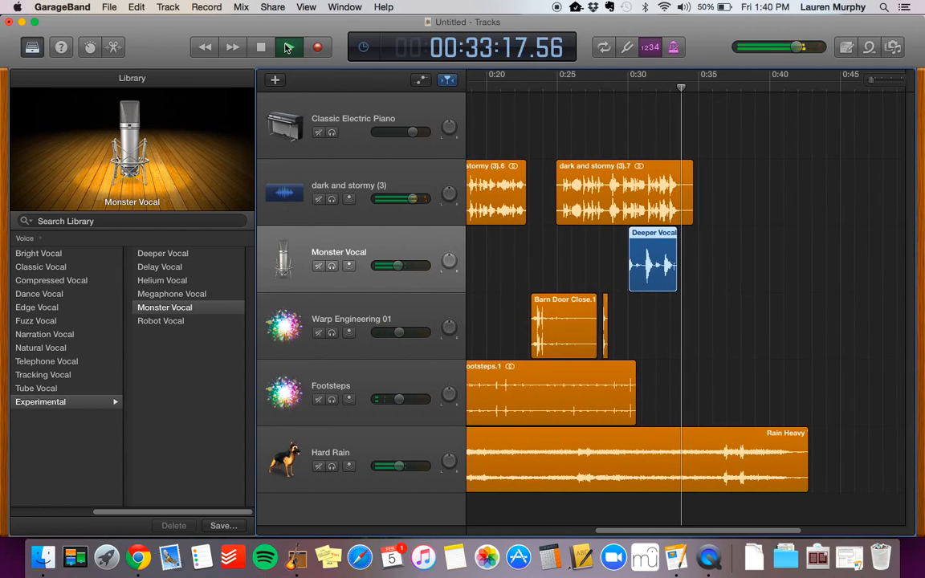
click(262, 52)
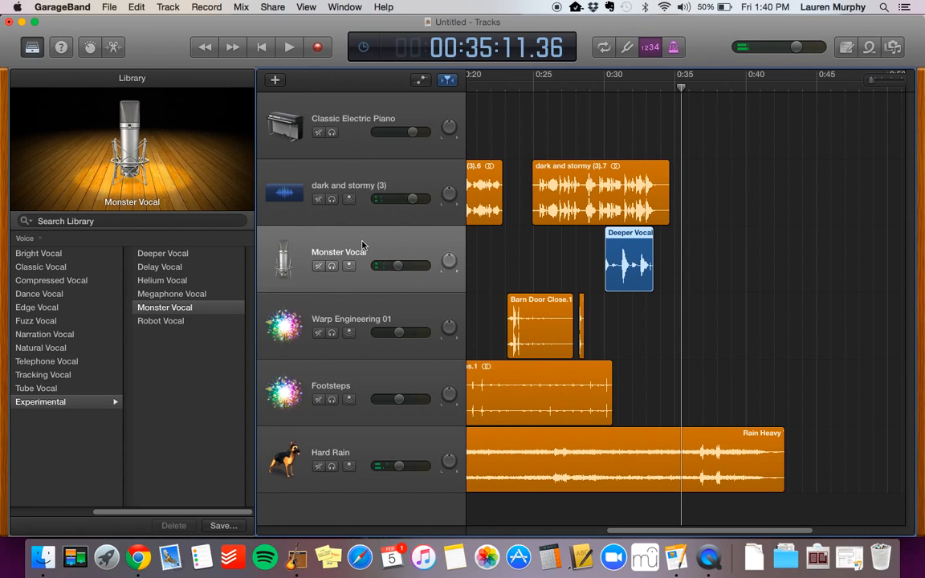
Step: Split the Rain Heavy Thunder region at 00:35:24, shortly after the narration ends, and delete the remainder
click(783, 440)
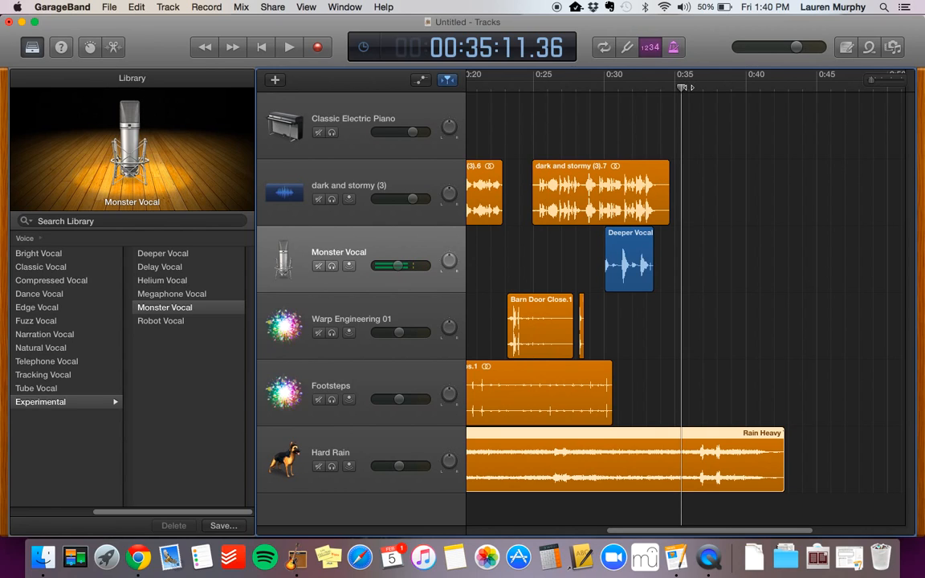
drag(683, 86, 688, 87)
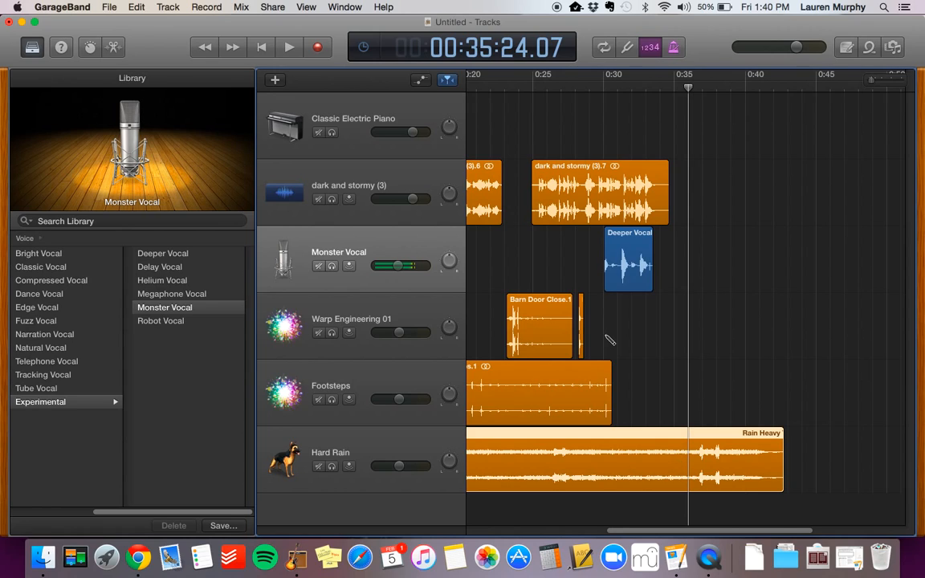
key(super+t)
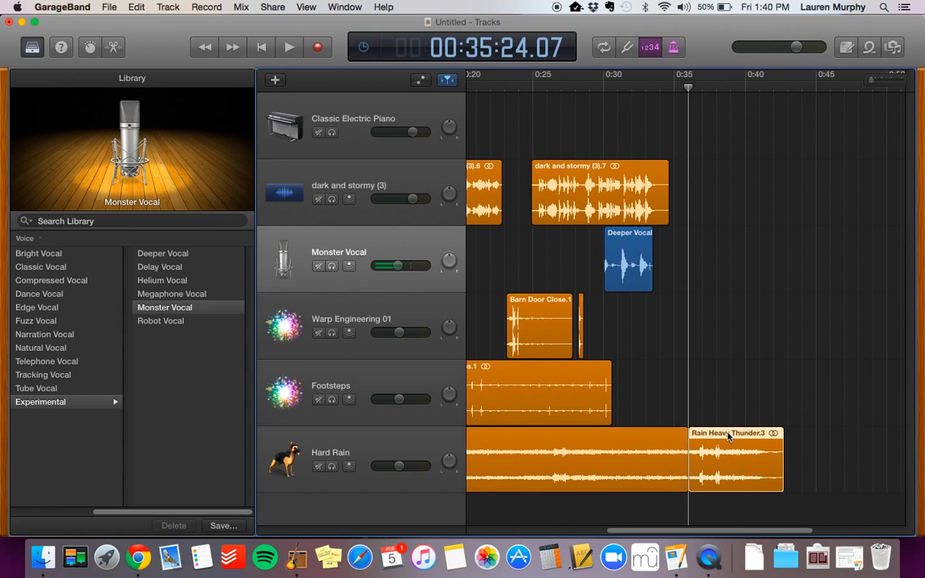
key(Delete)
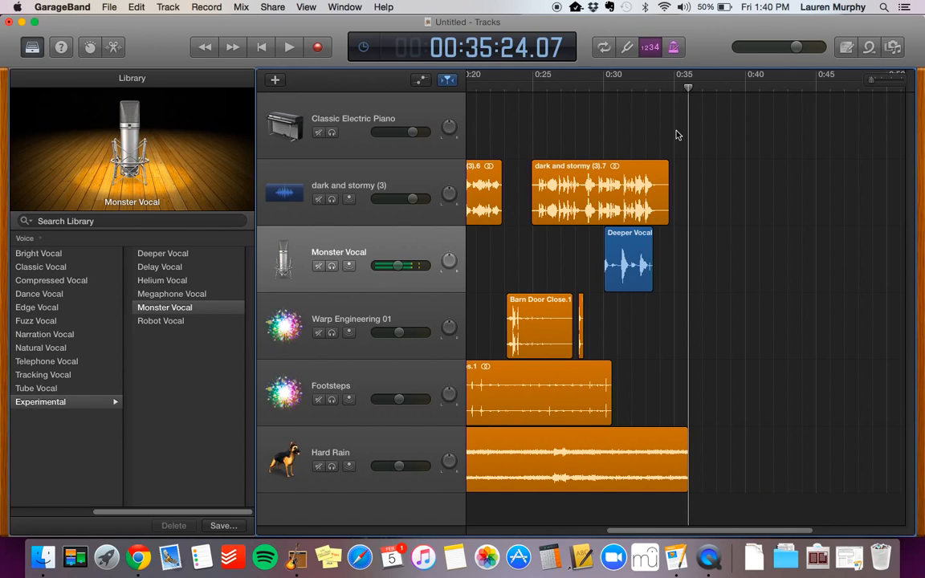
Step: Switch to Pages to review the Dark Stormy Night worksheet's story and required sound effects, and return to GarageBand
click(676, 556)
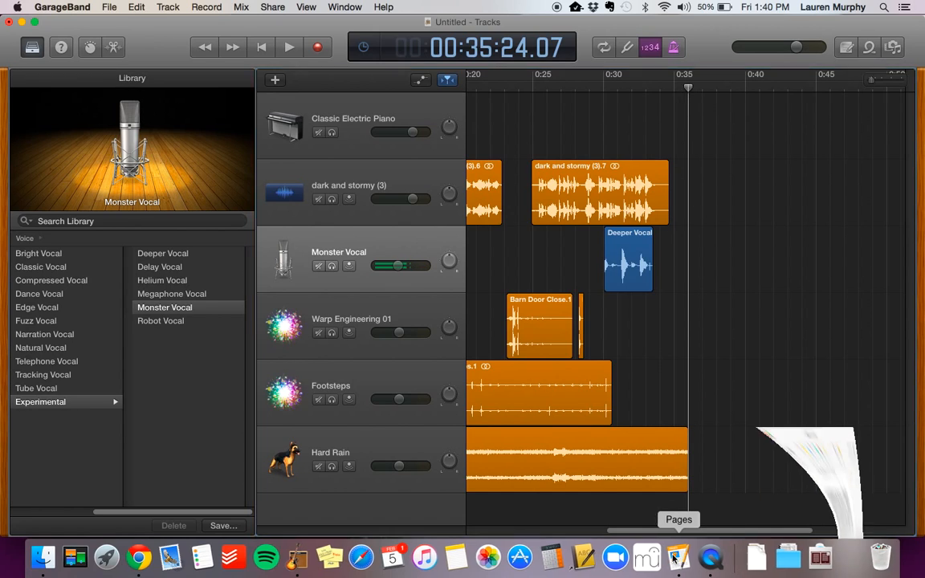
scroll(370, 270, up, 3)
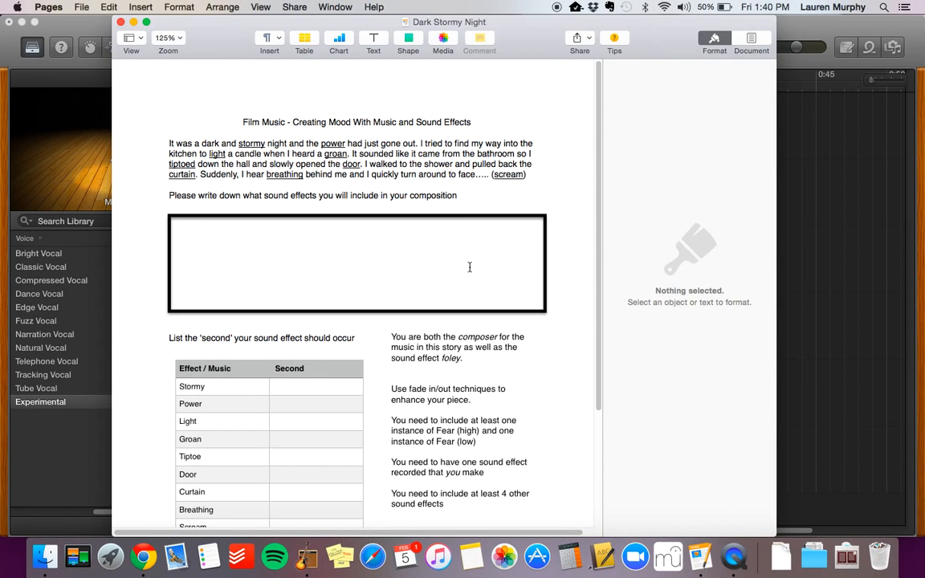
click(806, 311)
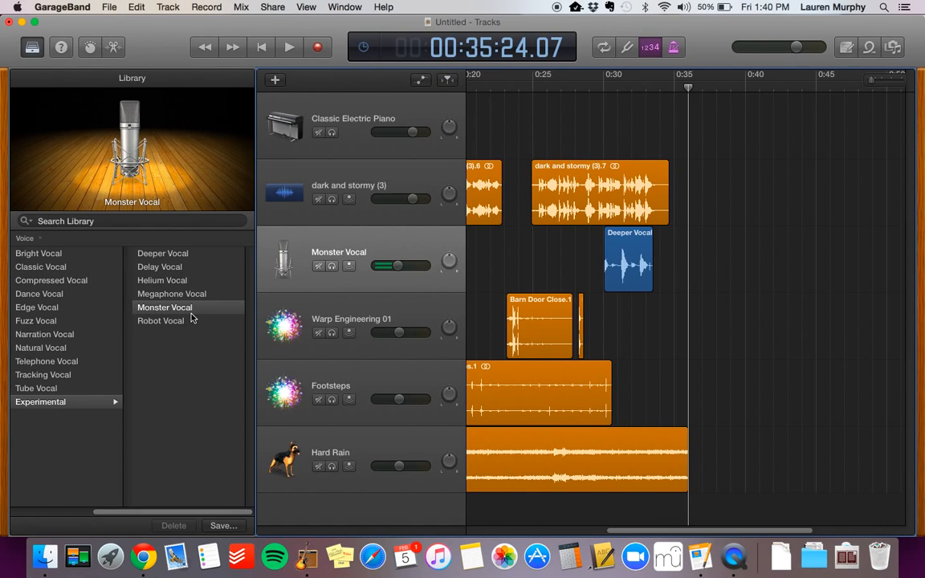
Step: Browse the sound library back from the Experimental patches to the main Voice category
click(109, 403)
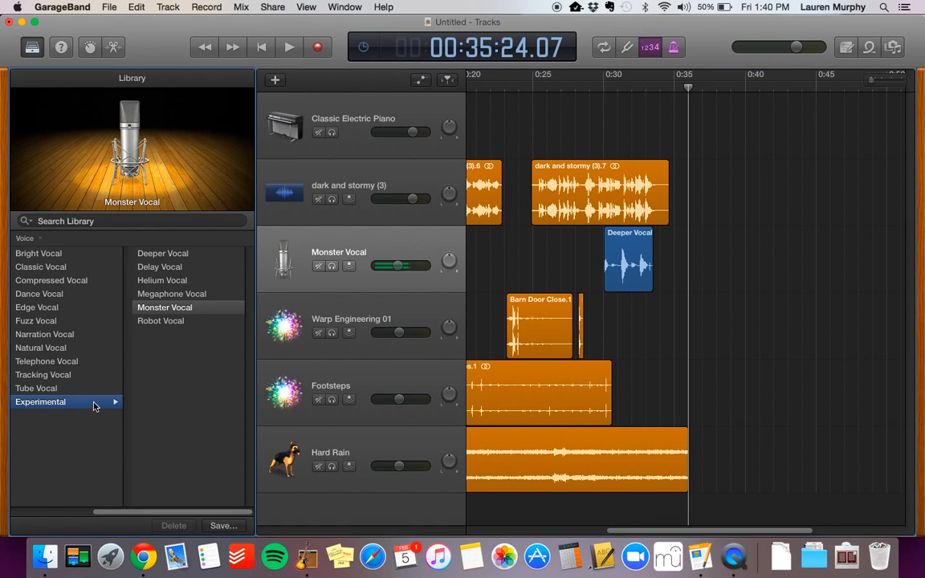
scroll(52, 268, left, 5)
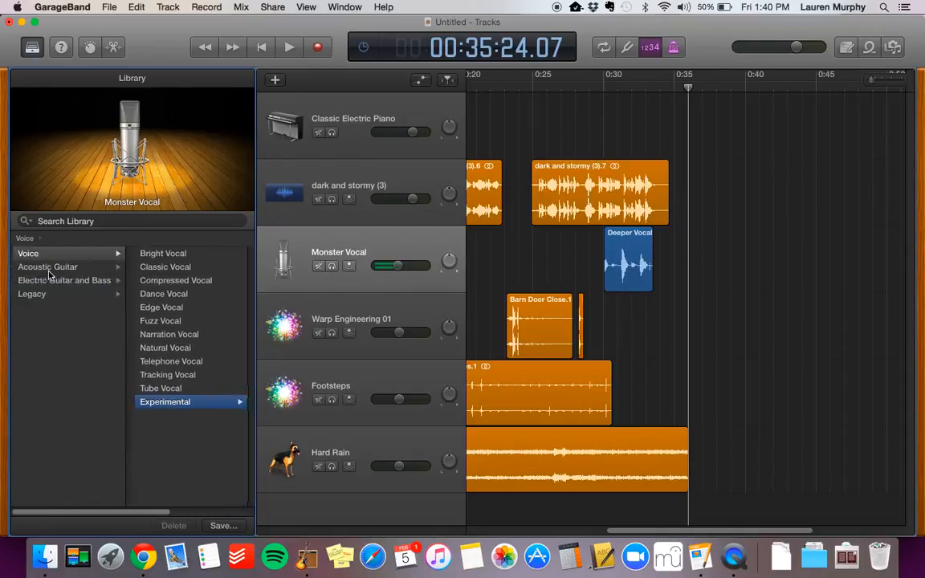
click(34, 255)
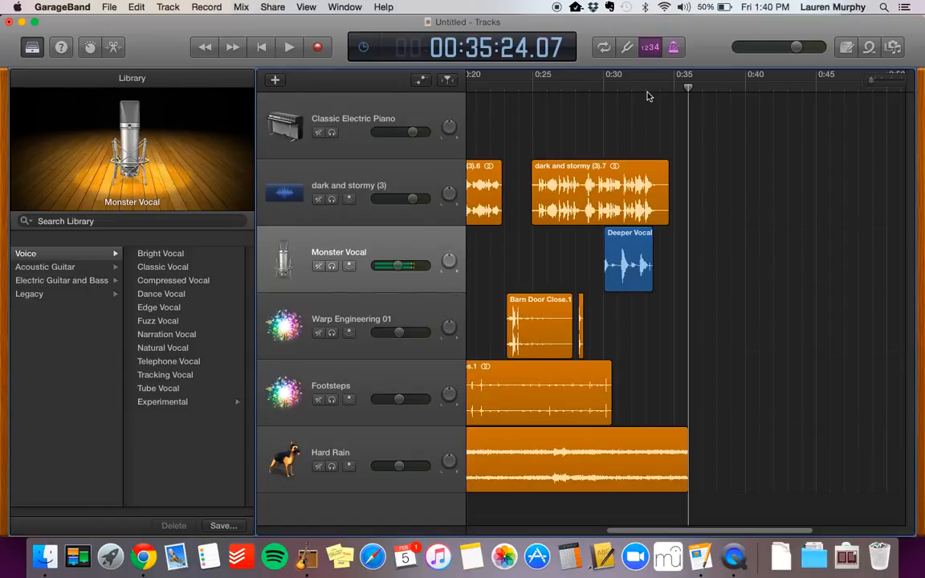
Step: Record another sound on the Monster Vocal track from about 33 seconds, directly after the Deeper Vocal region
click(645, 90)
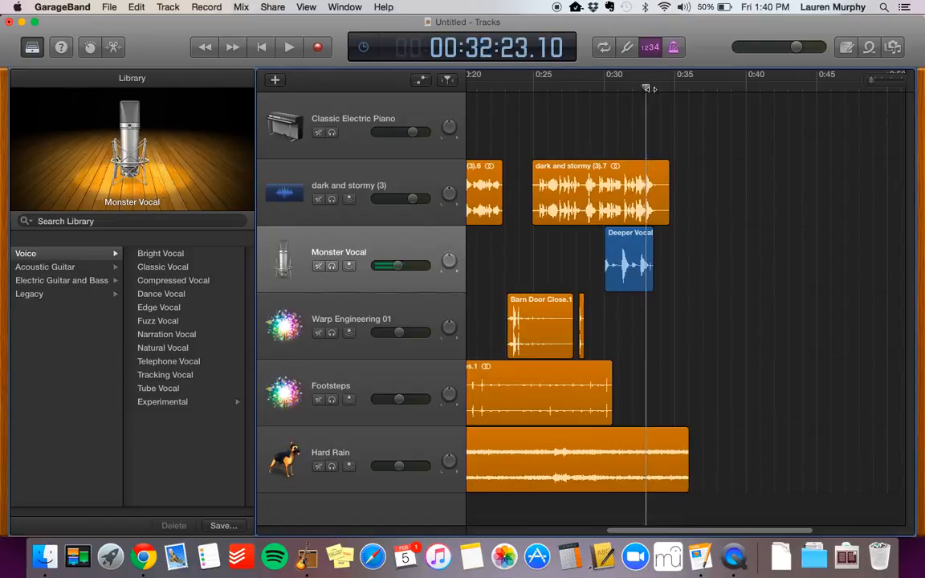
click(654, 88)
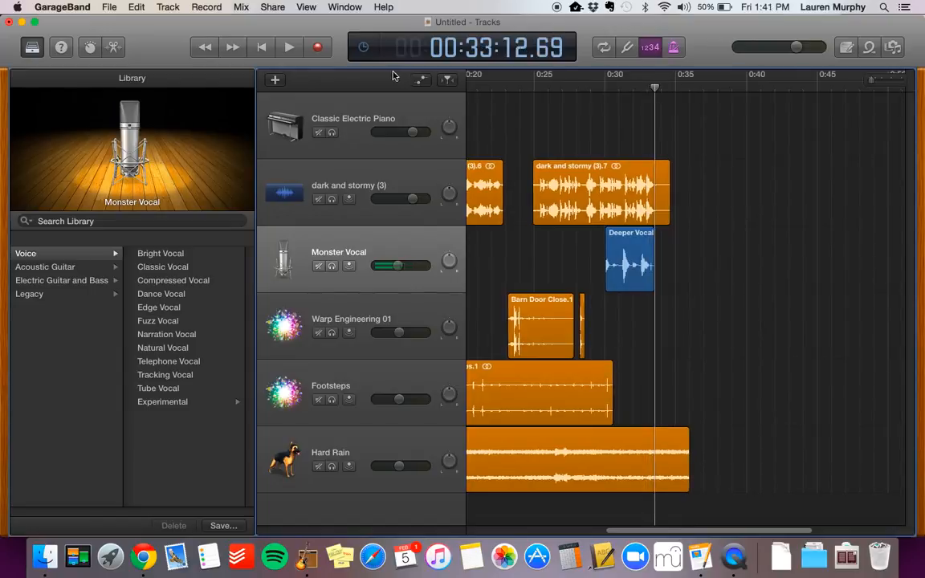
click(319, 49)
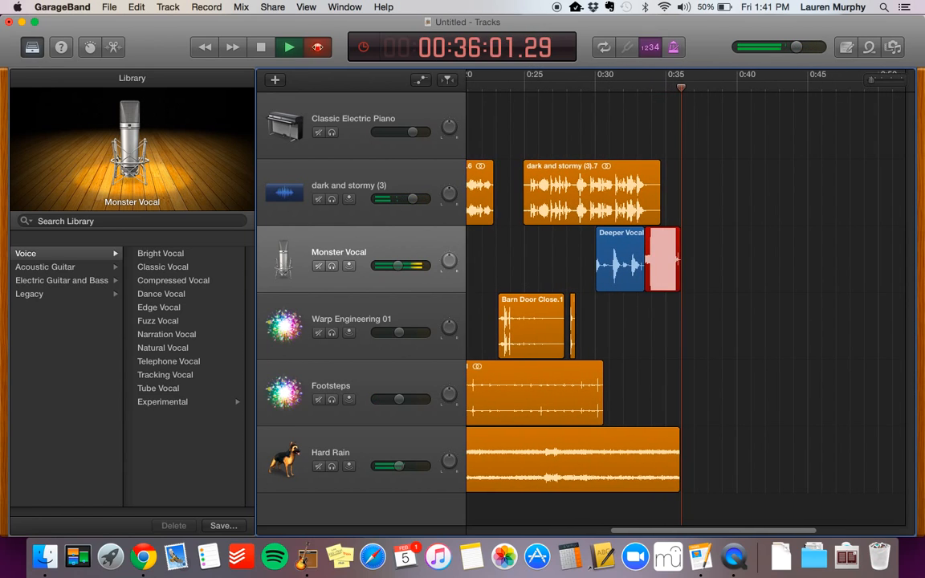
click(319, 48)
click(260, 48)
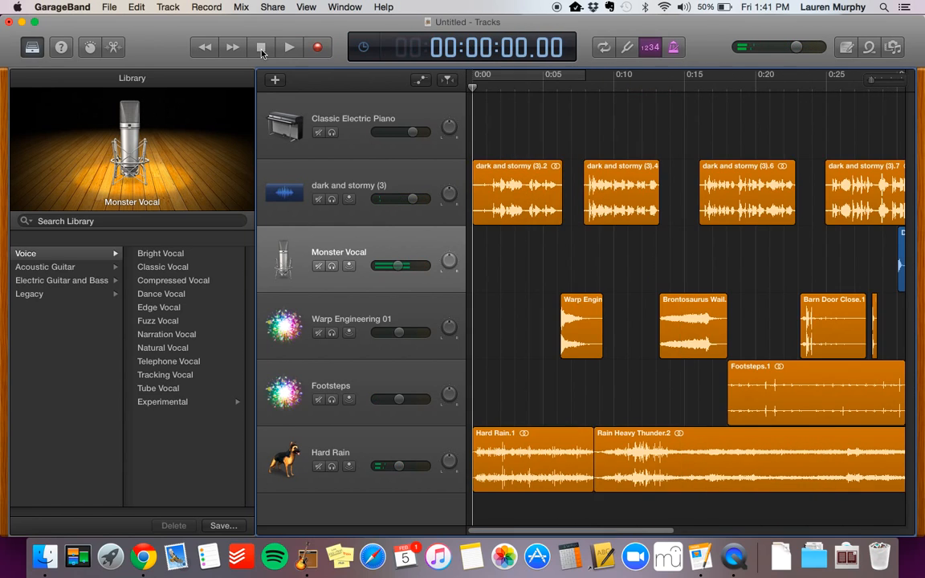
Step: Play the mix from 25 seconds through the end of the newly recorded Monster Vocal region
scroll(642, 241, right, 5)
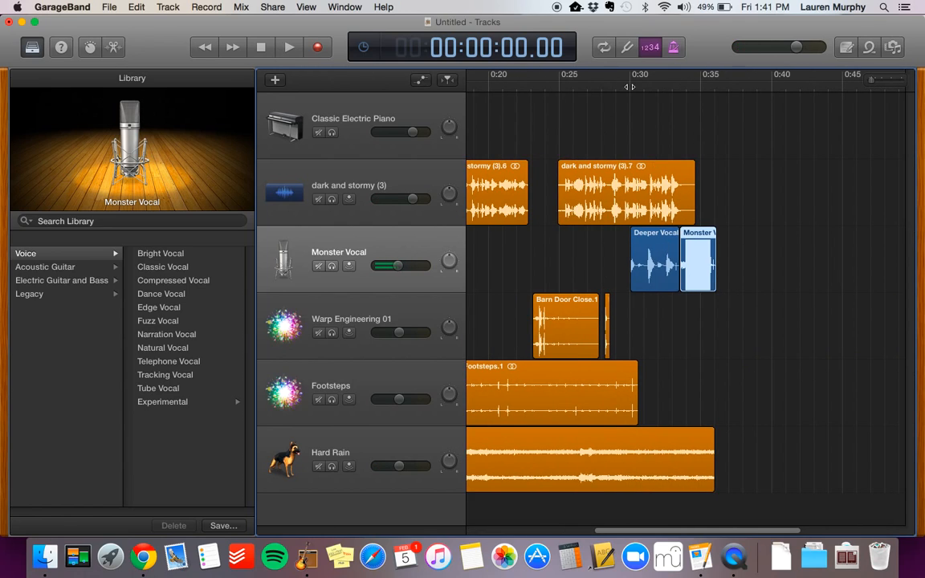
click(560, 83)
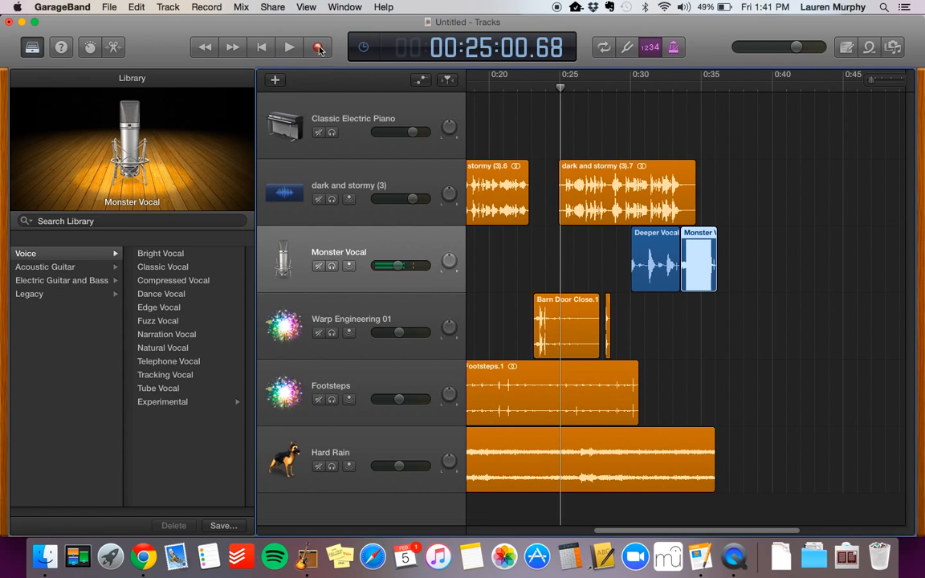
click(289, 50)
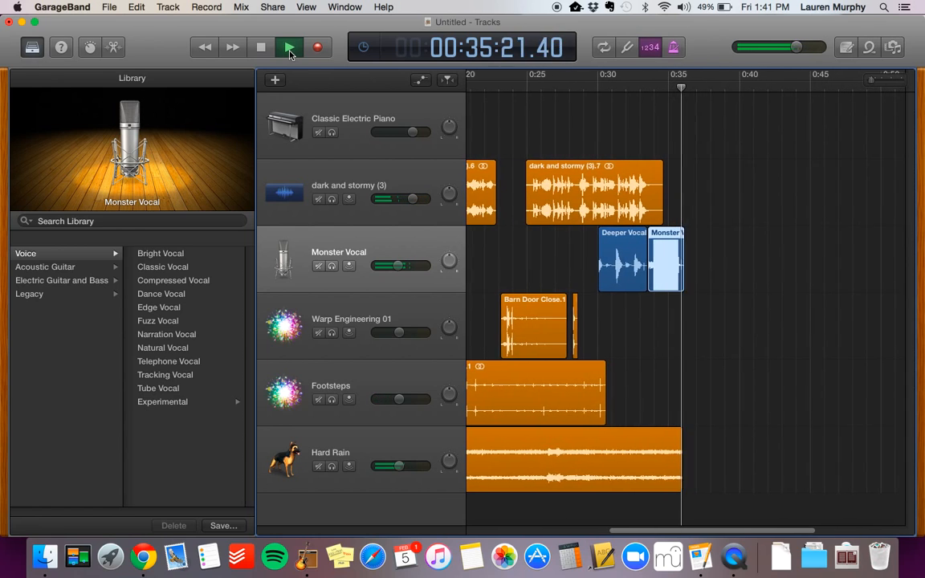
click(264, 47)
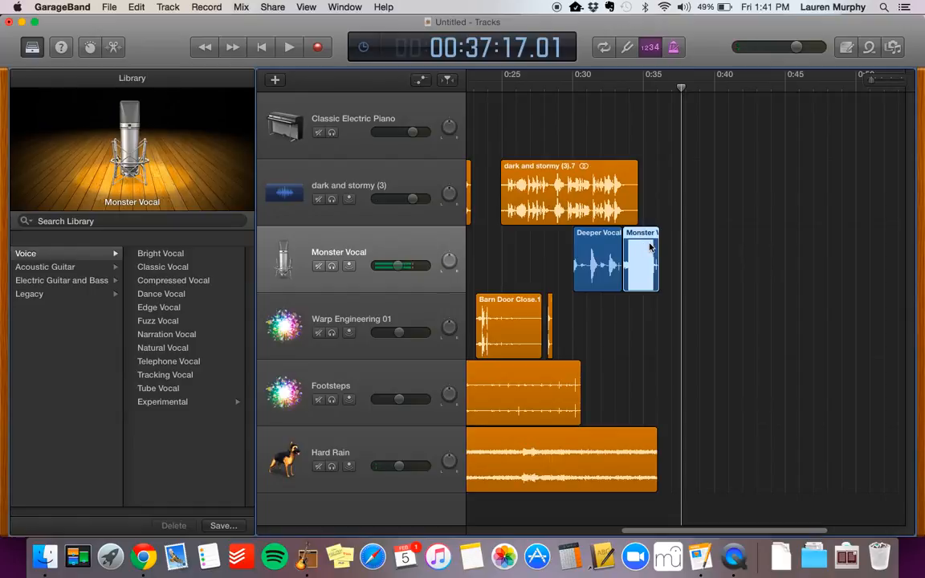
Step: Change the Monster Vocal track's sound to Classic Vocal and play the ending from about 33 seconds
click(20, 255)
click(140, 269)
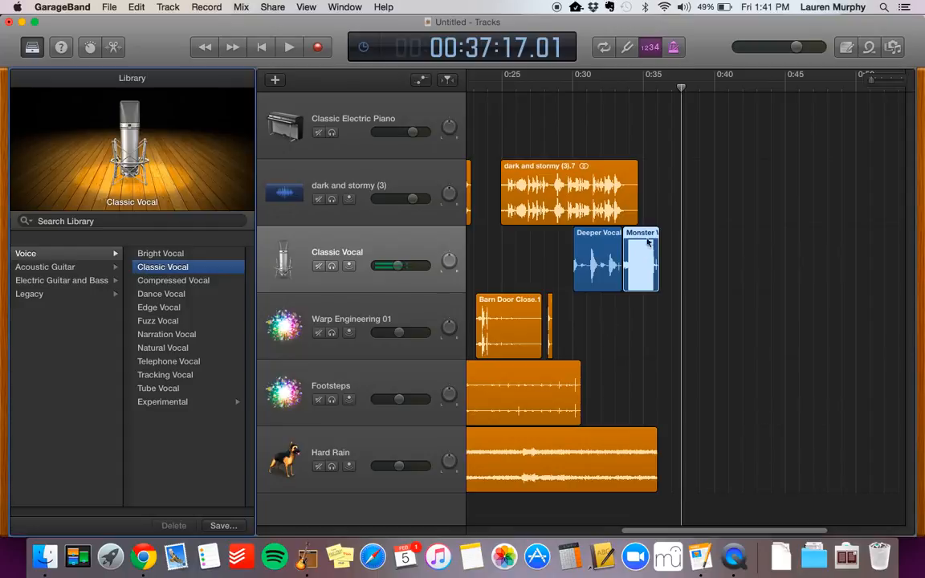
click(616, 89)
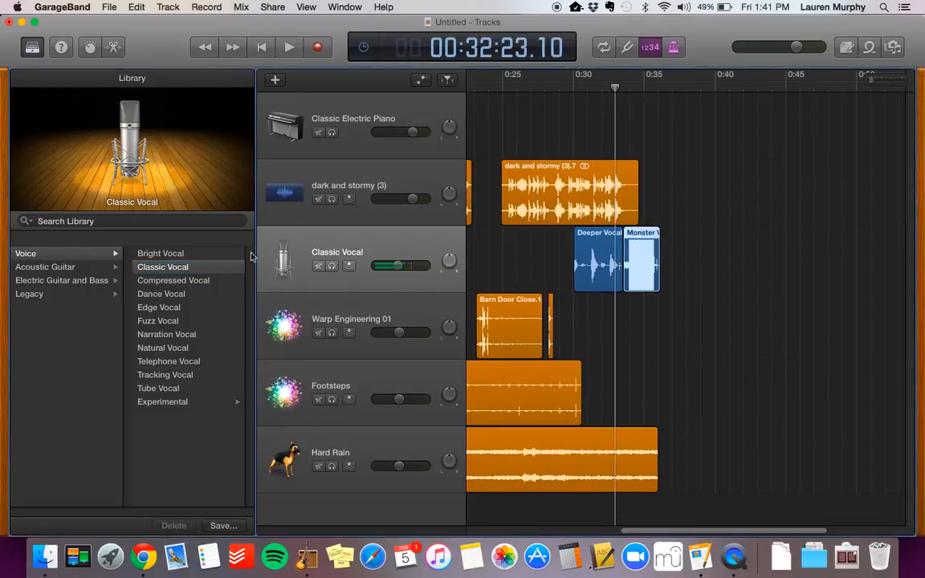
click(226, 269)
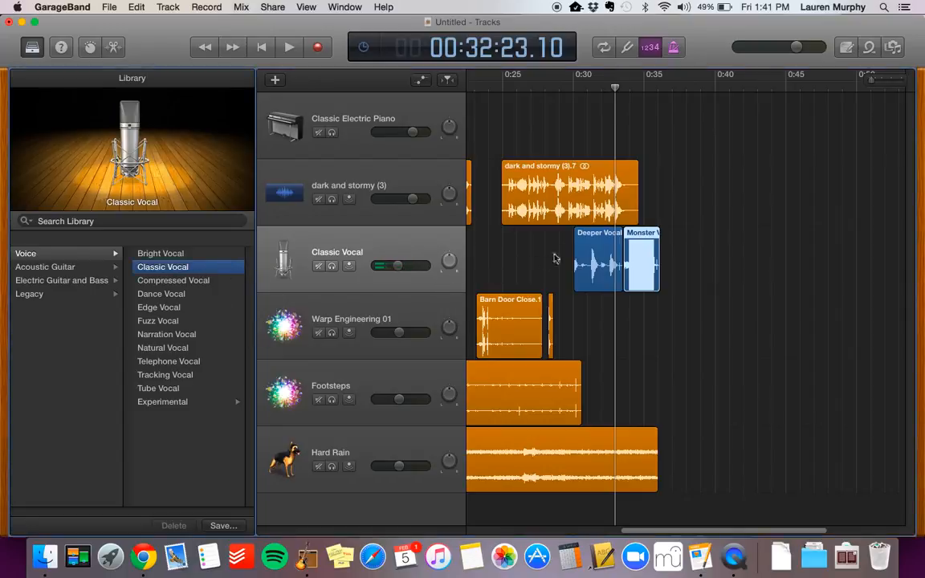
click(290, 47)
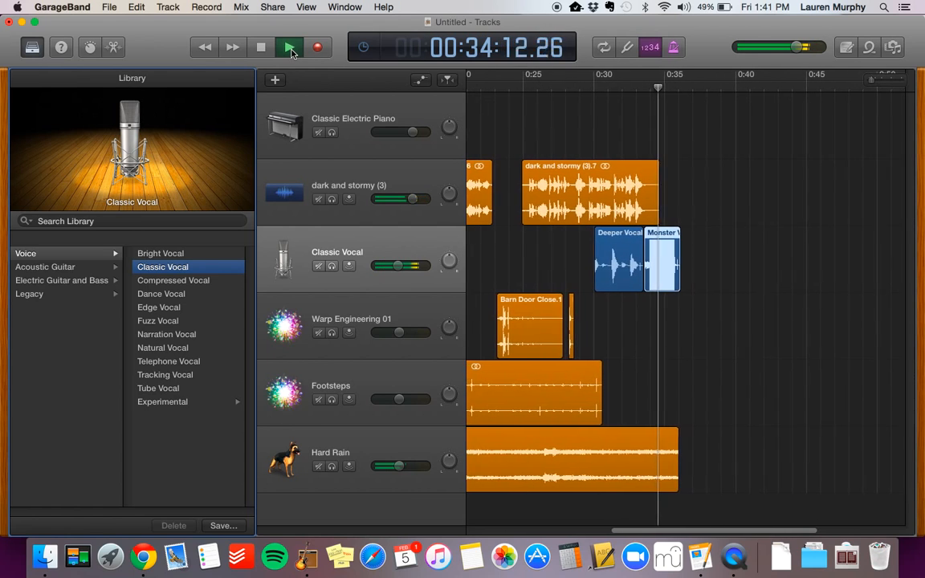
click(261, 48)
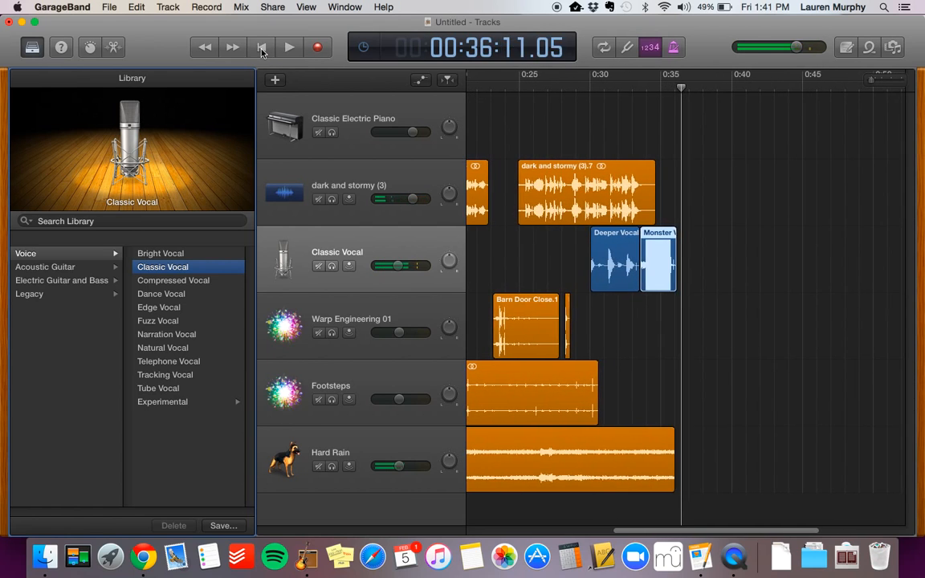
Step: Return to the start of the project and play the whole composition from the beginning
scroll(683, 229, left, 10)
scroll(683, 228, right, 5)
scroll(682, 227, left, 5)
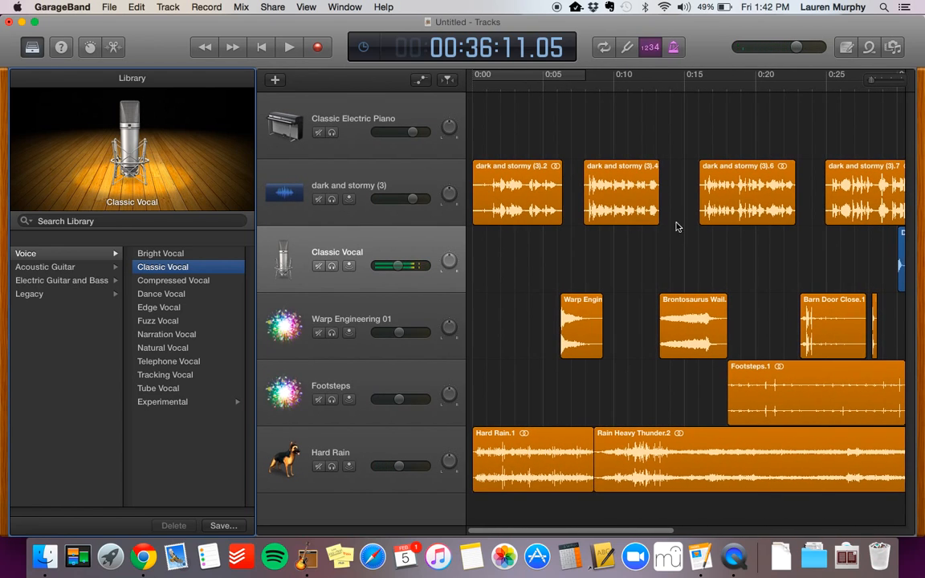
click(265, 47)
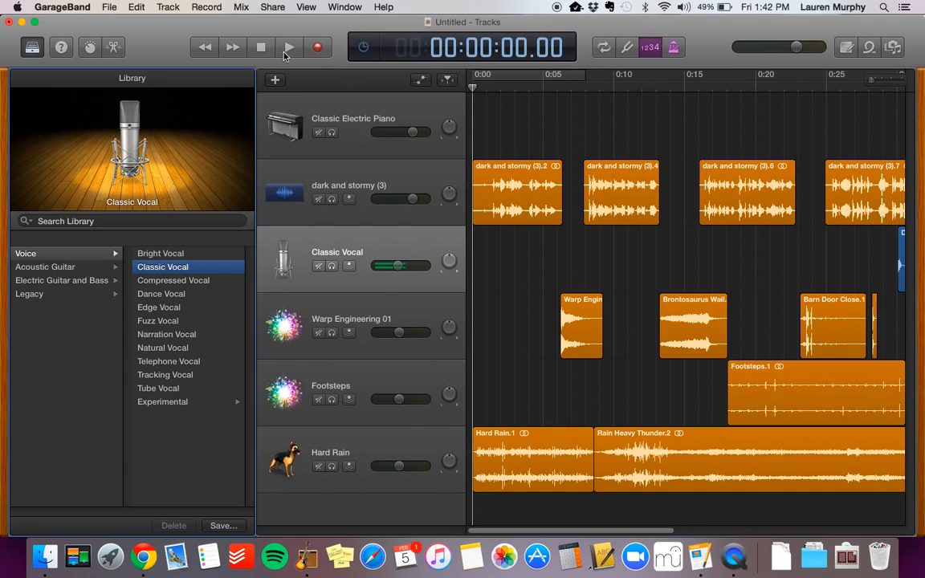
click(289, 50)
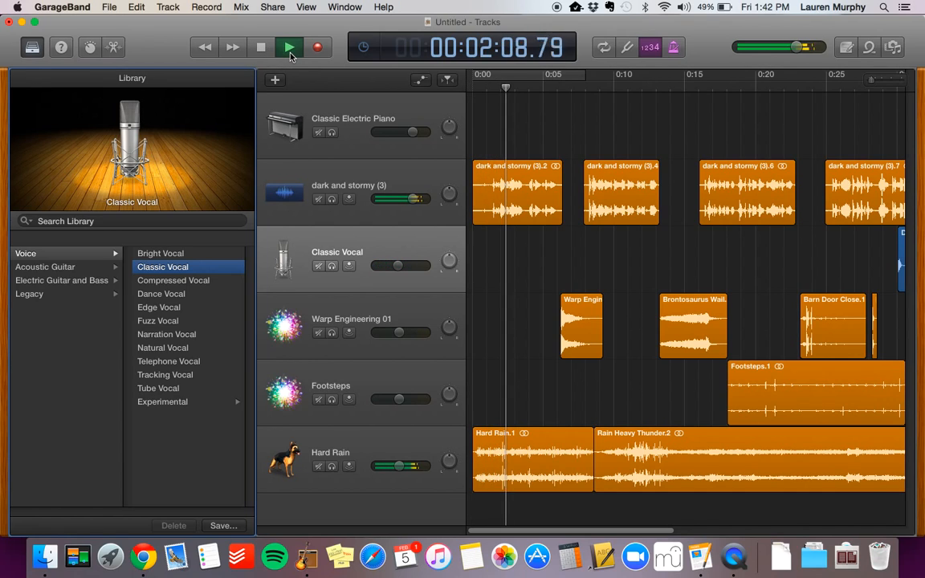
Step: Switch to Pages to review the Dark Stormy Night story during playback, and return to GarageBand to stop the playback
click(697, 557)
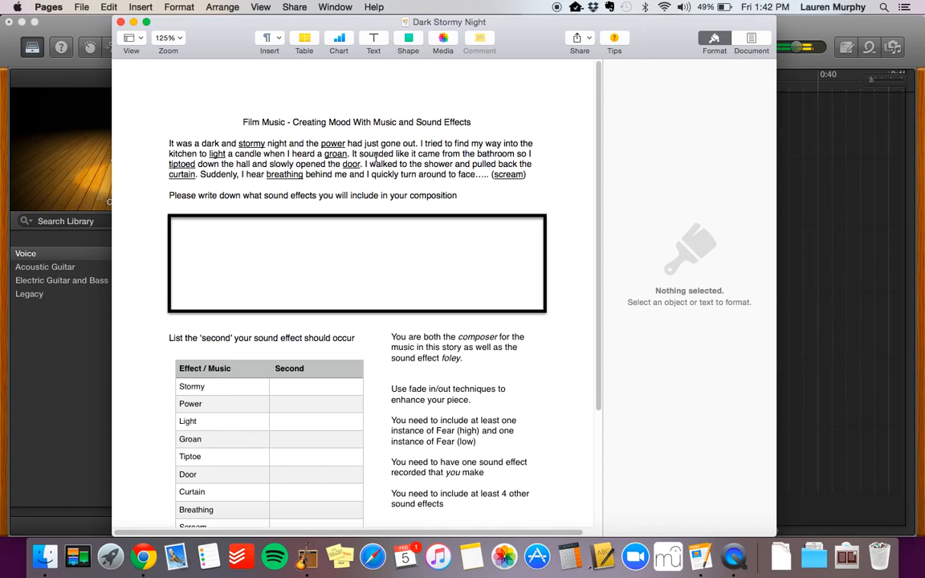
mouse_move(312, 113)
click(825, 188)
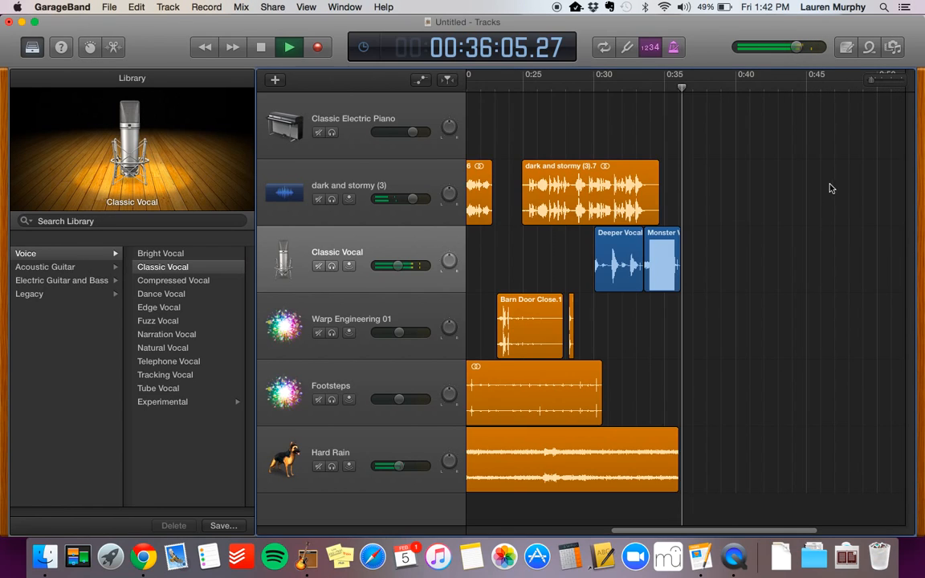
click(260, 48)
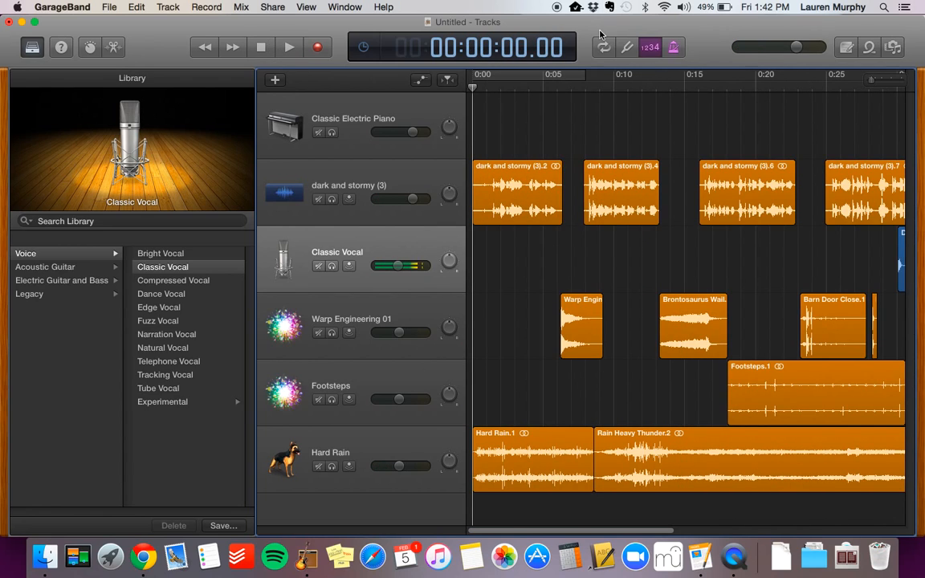
Step: Open the loop browser and look through the list of Sound Effects loops
click(869, 49)
scroll(744, 428, up, 20)
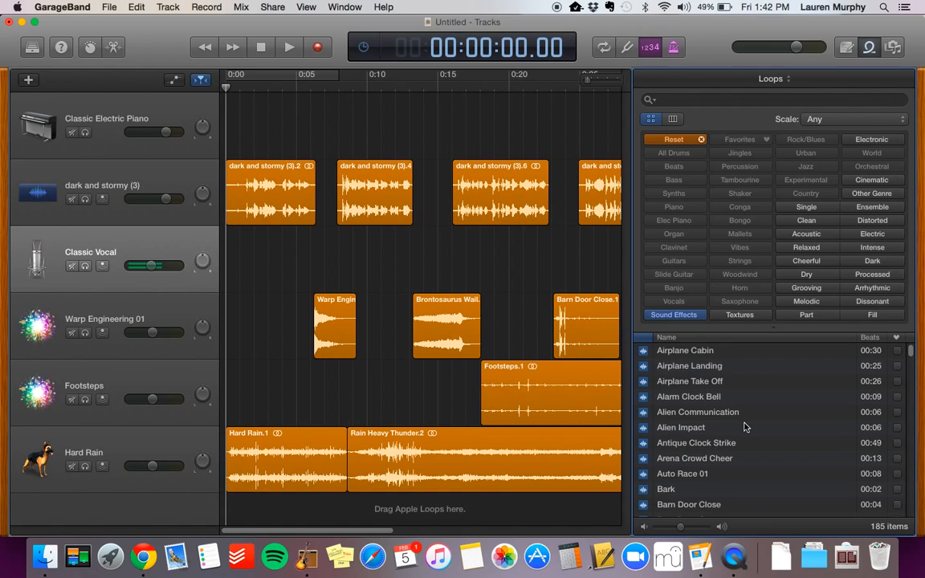
scroll(744, 428, down, 8)
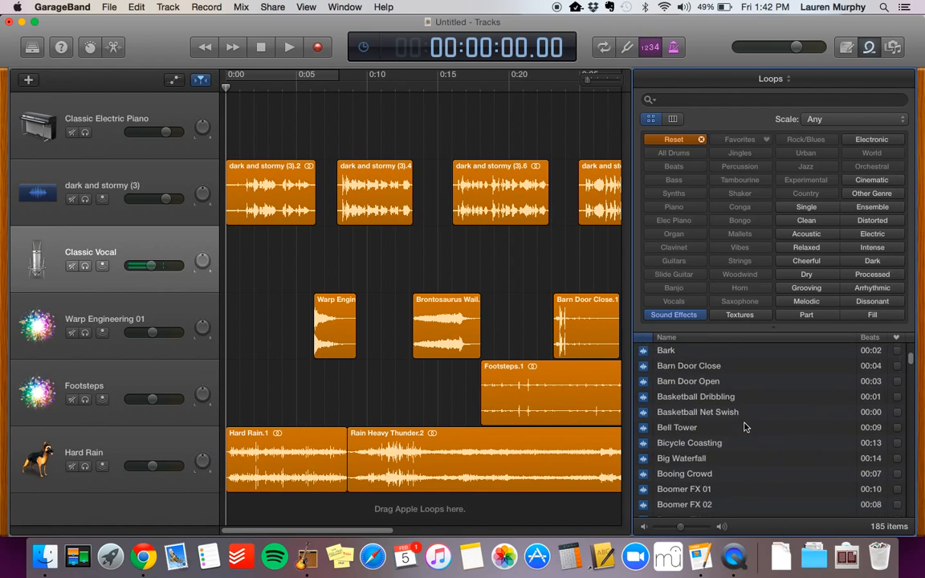
scroll(744, 428, down, 5)
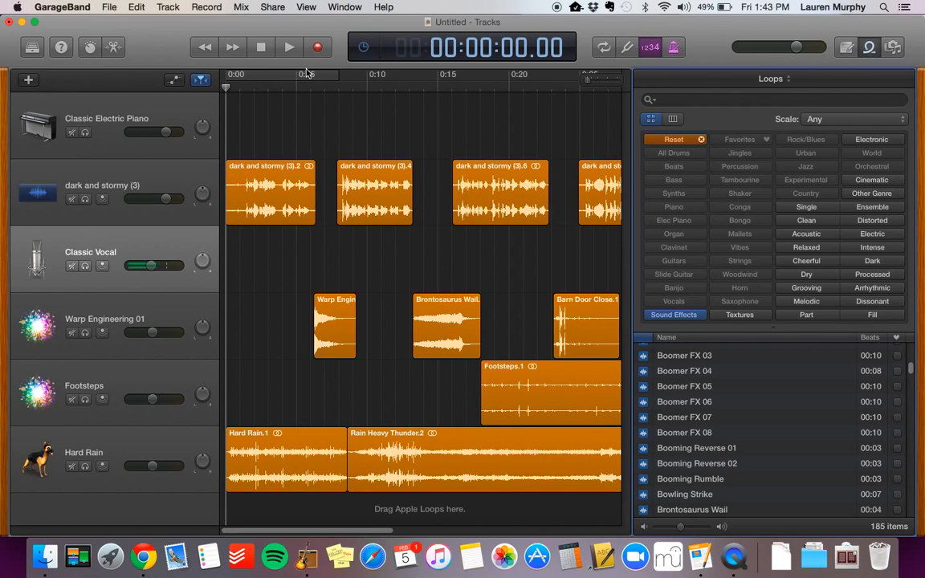
Step: Play the composition from the start through the second narration region and place the playhead at about 11 seconds
click(292, 47)
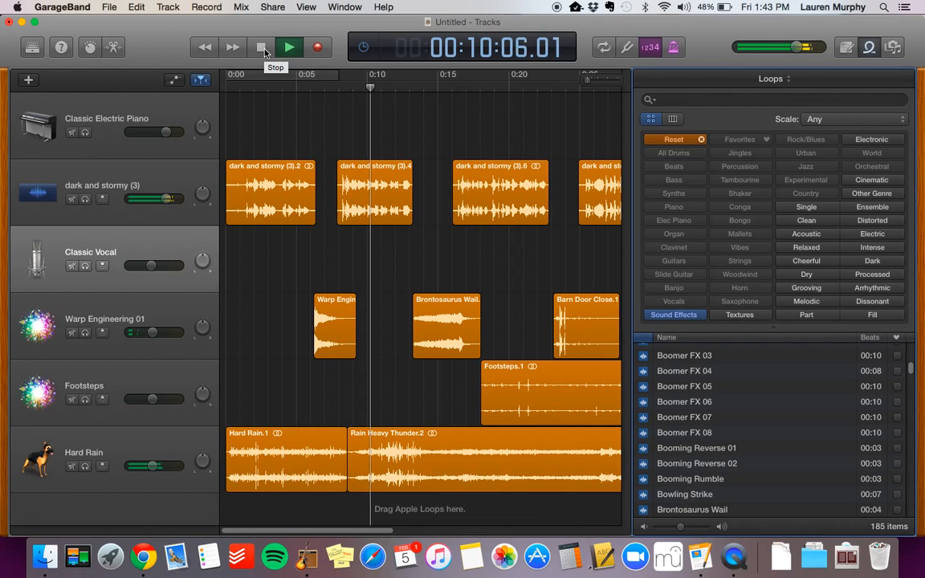
click(263, 48)
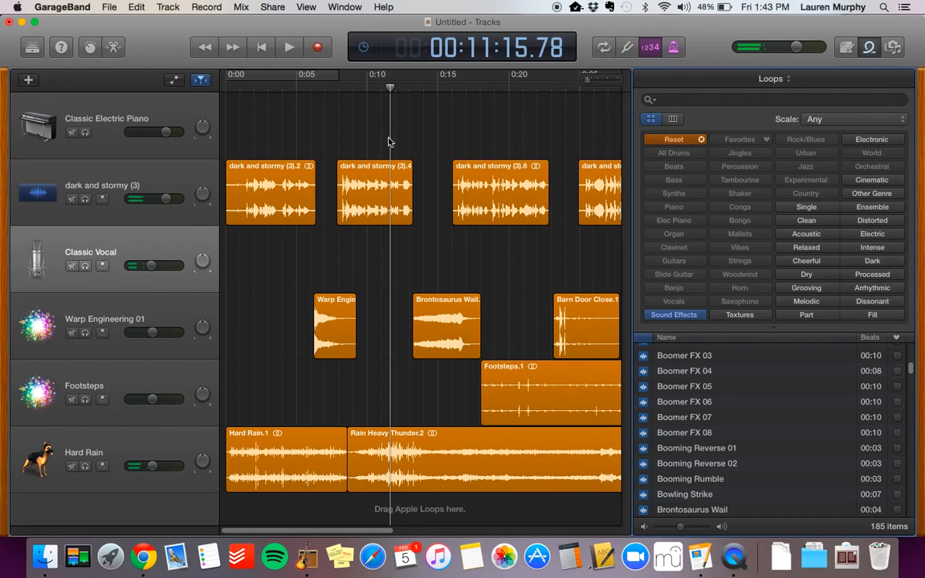
click(380, 90)
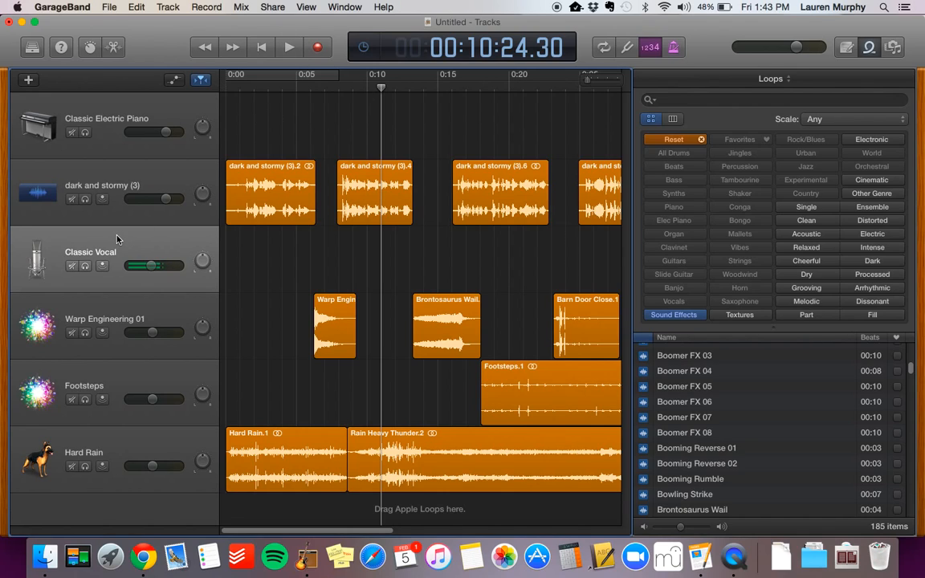
click(315, 50)
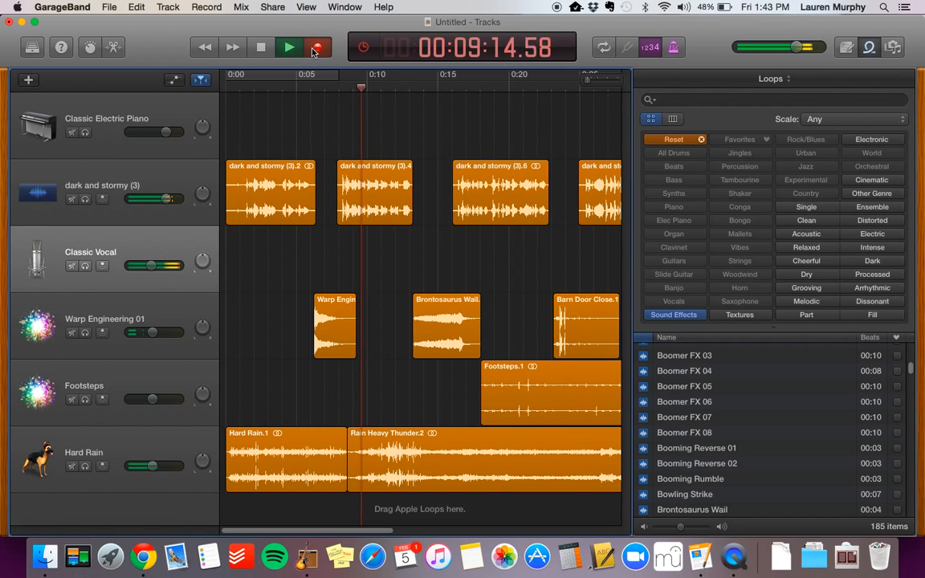
click(314, 52)
click(260, 53)
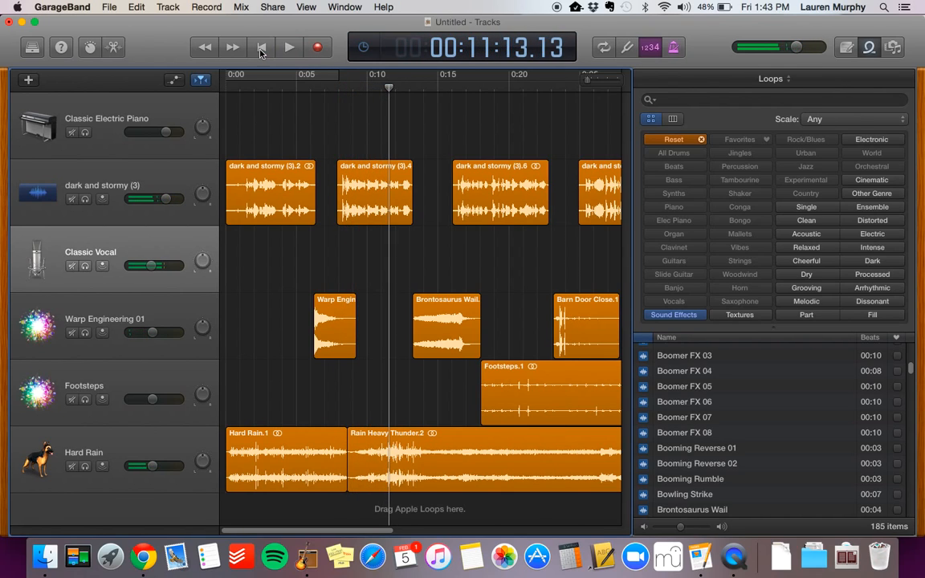
Step: Return the playhead to about 11 seconds and solo the Classic Vocal track
click(383, 91)
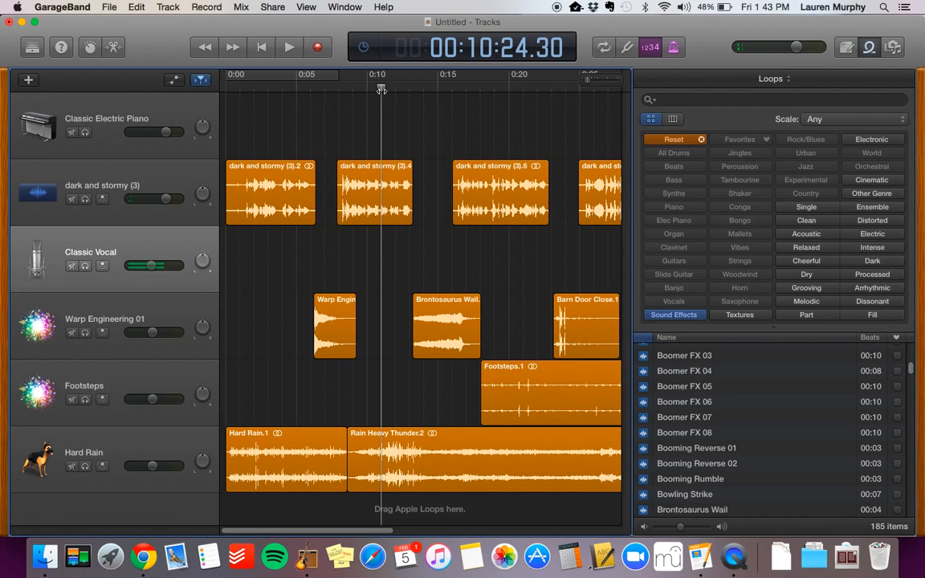
click(84, 268)
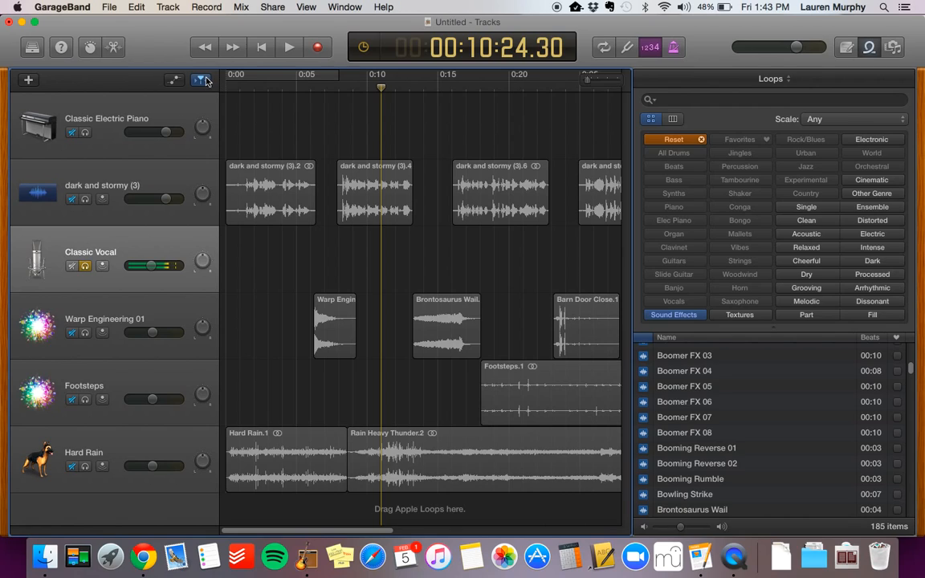
Step: Record a short sound about one second long on the soloed Classic Vocal track from about 11 seconds
click(318, 48)
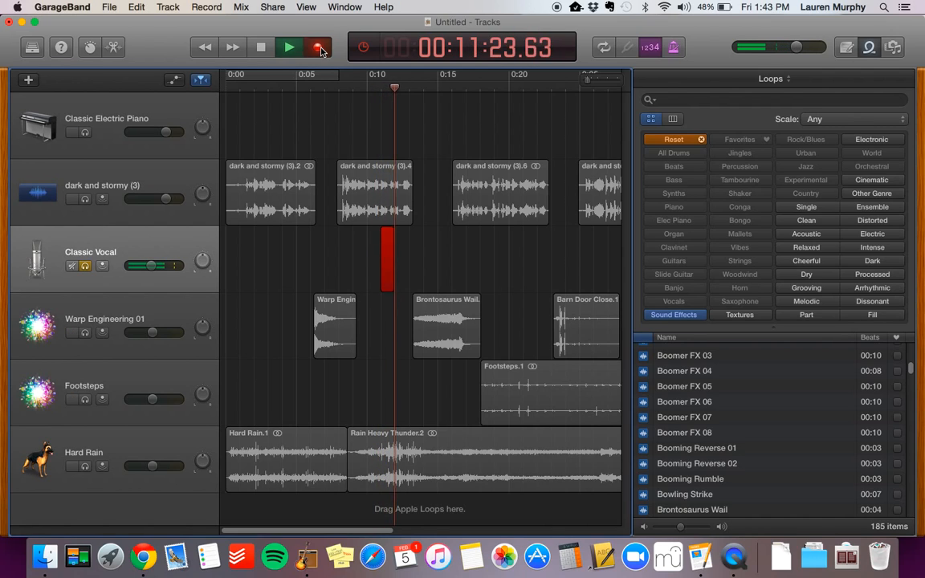
click(318, 48)
click(263, 48)
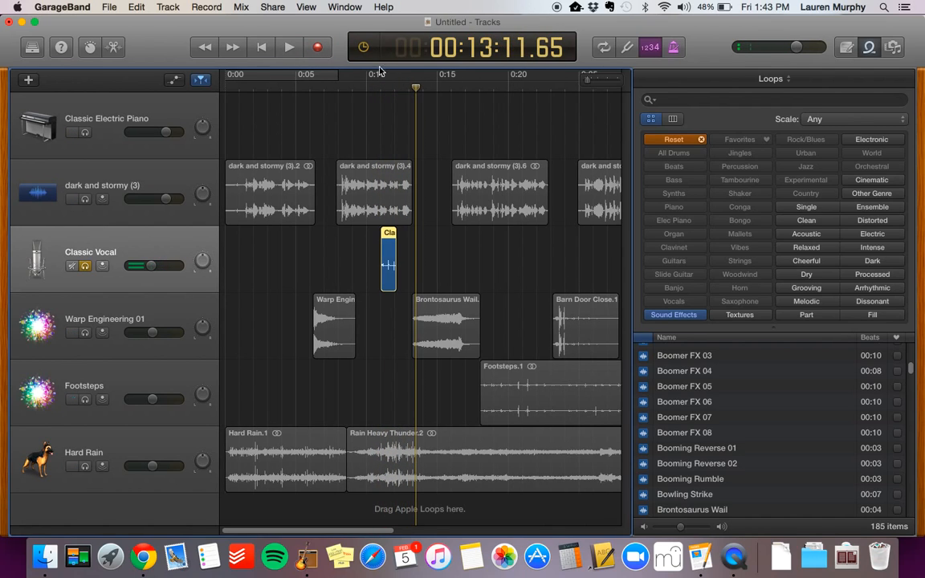
Step: Play back the short Classic Vocal recording from 10 seconds and delete its region
click(367, 88)
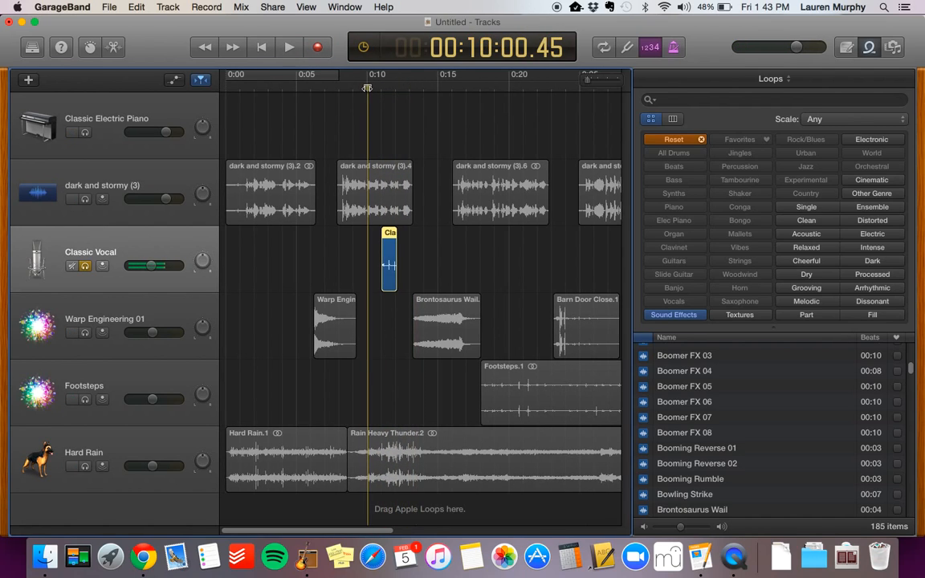
click(288, 49)
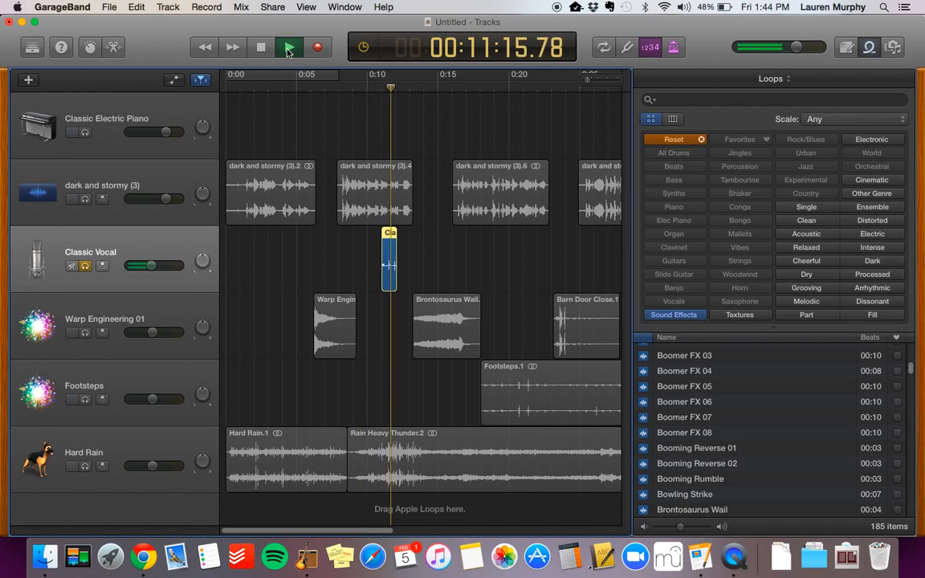
click(268, 51)
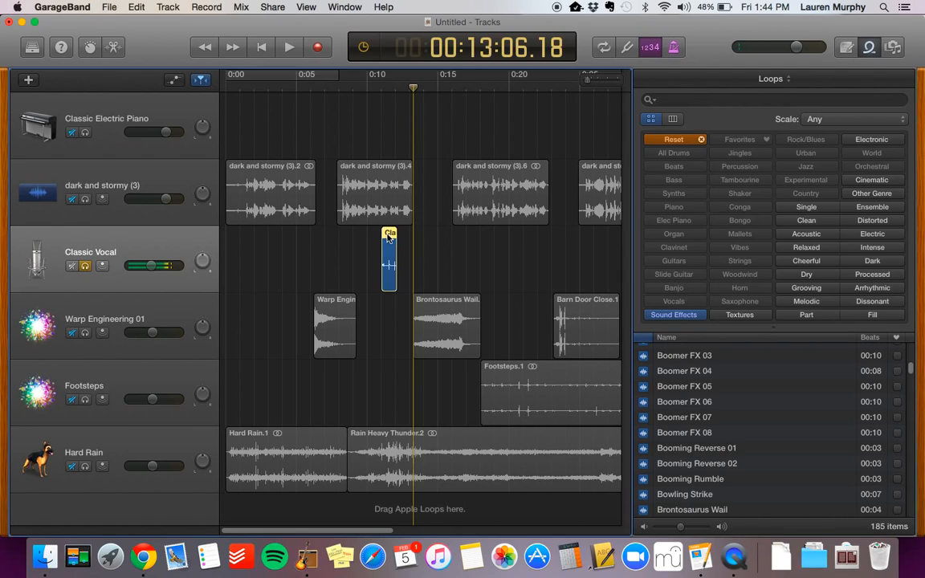
key(Delete)
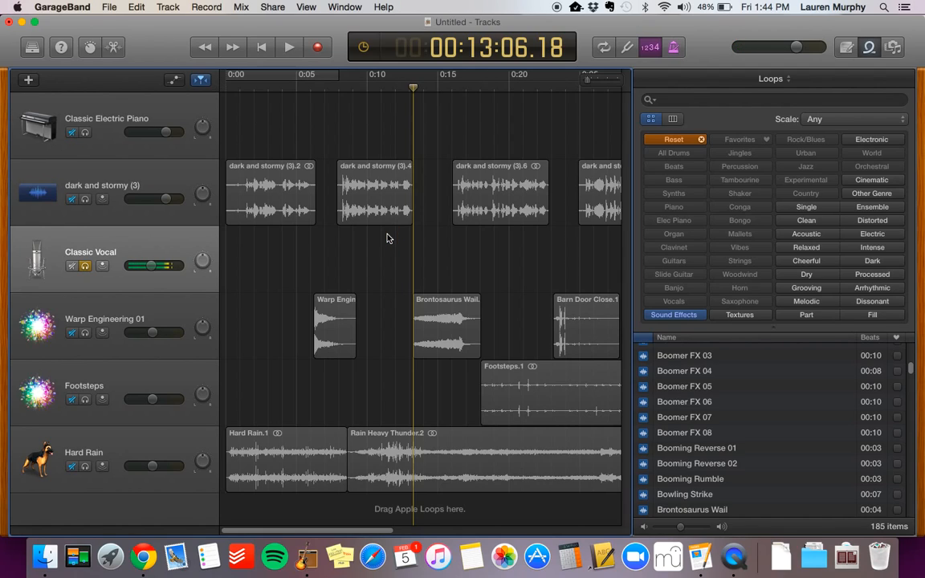
Step: Record a sound about 5 seconds long on the Classic Vocal track from 11 seconds, and turn off the track's solo
click(382, 88)
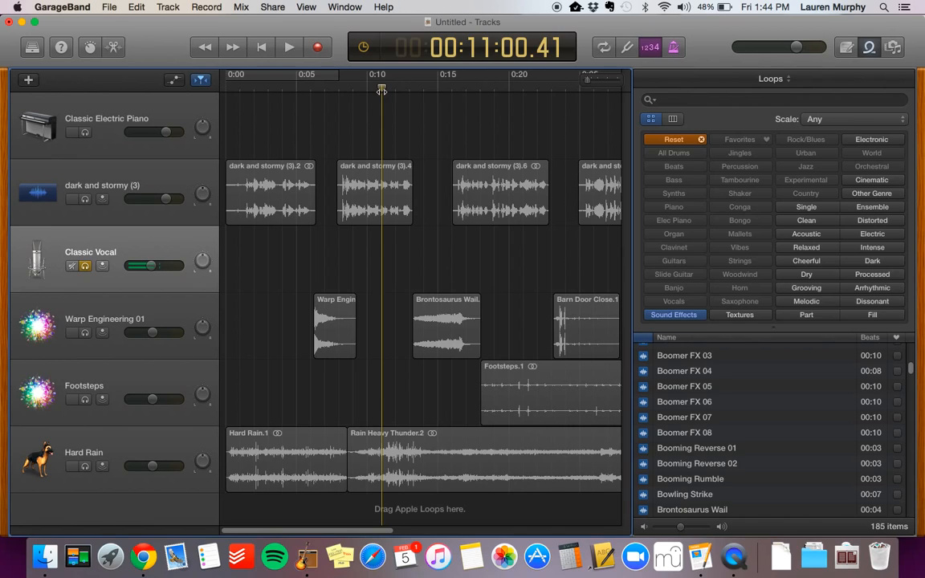
click(319, 49)
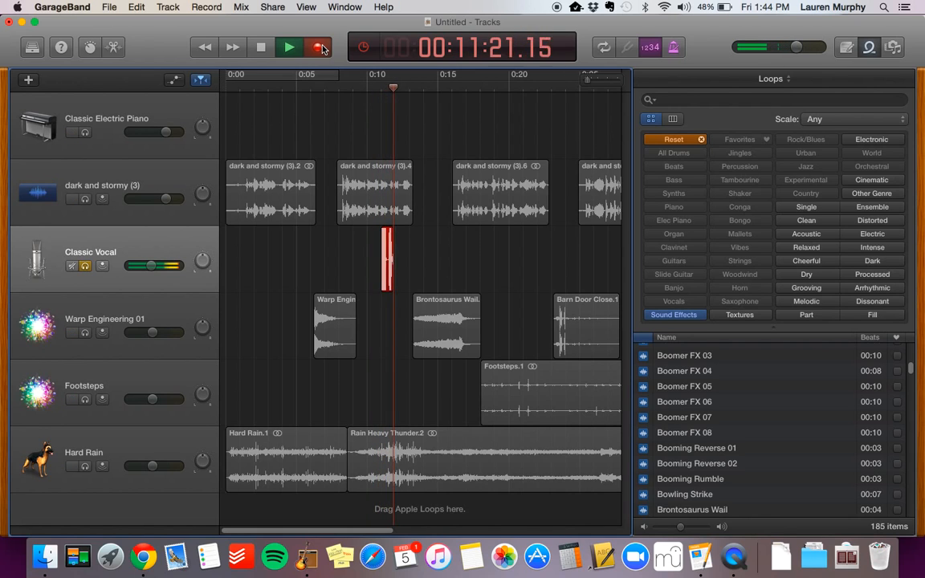
click(262, 49)
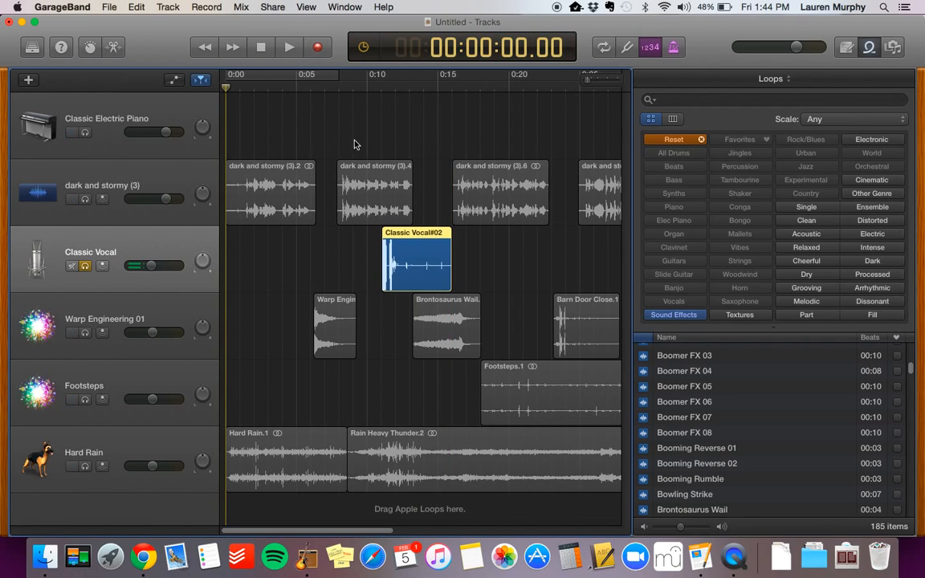
click(84, 270)
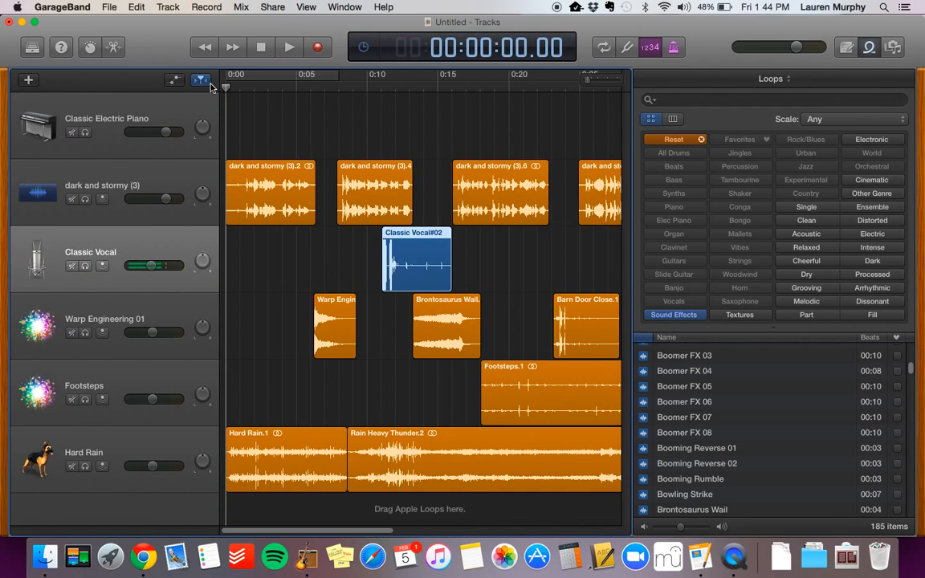
Step: Play the whole composition from the beginning through the final Monster Vocal region
click(289, 48)
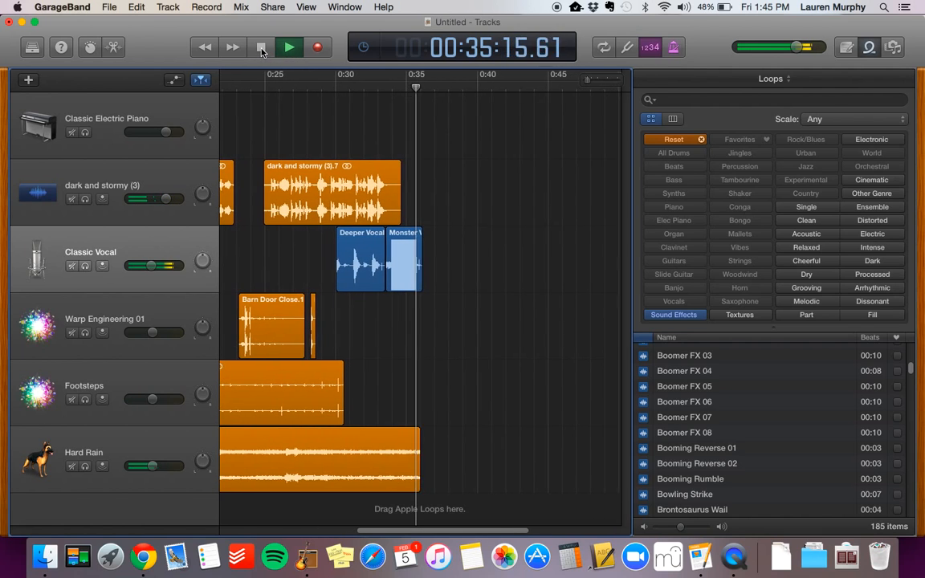
click(261, 48)
scroll(339, 118, left, 10)
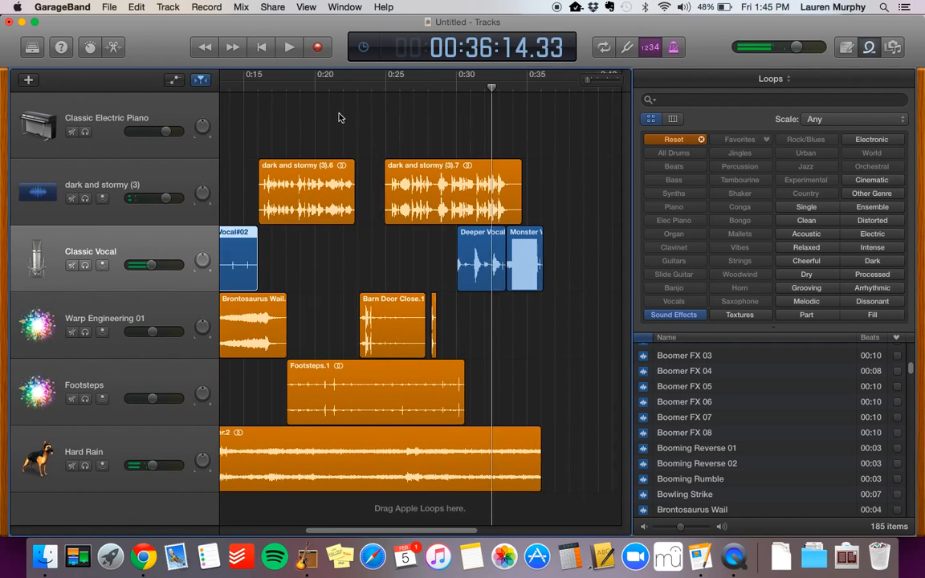